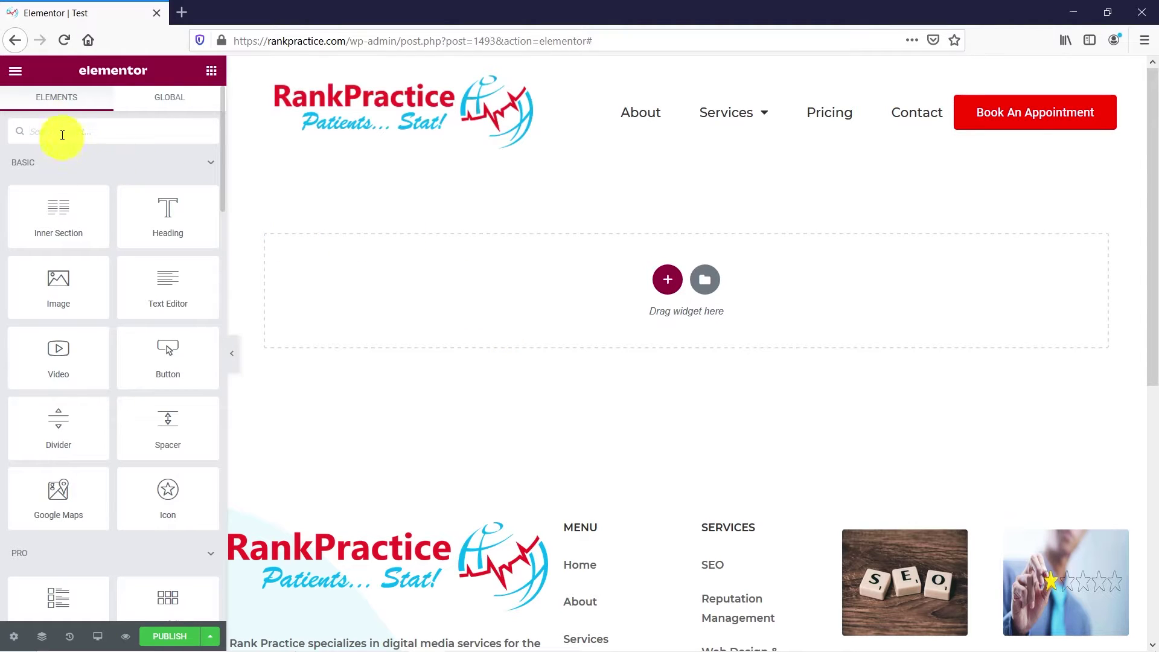
Step: Find the Form widget and place it in the empty area of the page
{"action": "left_click", "coordinate": [67, 131]}
{"action": "type", "text": "form"}
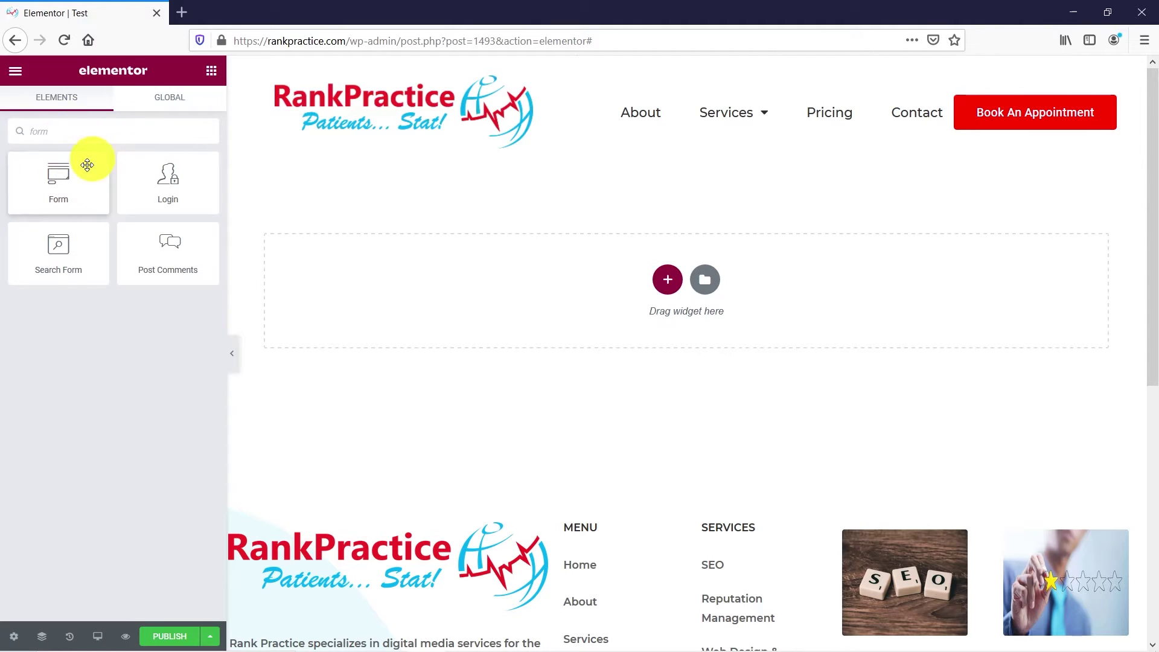
{"action": "left_click_drag", "start_coordinate": [85, 163], "coordinate": [643, 302]}
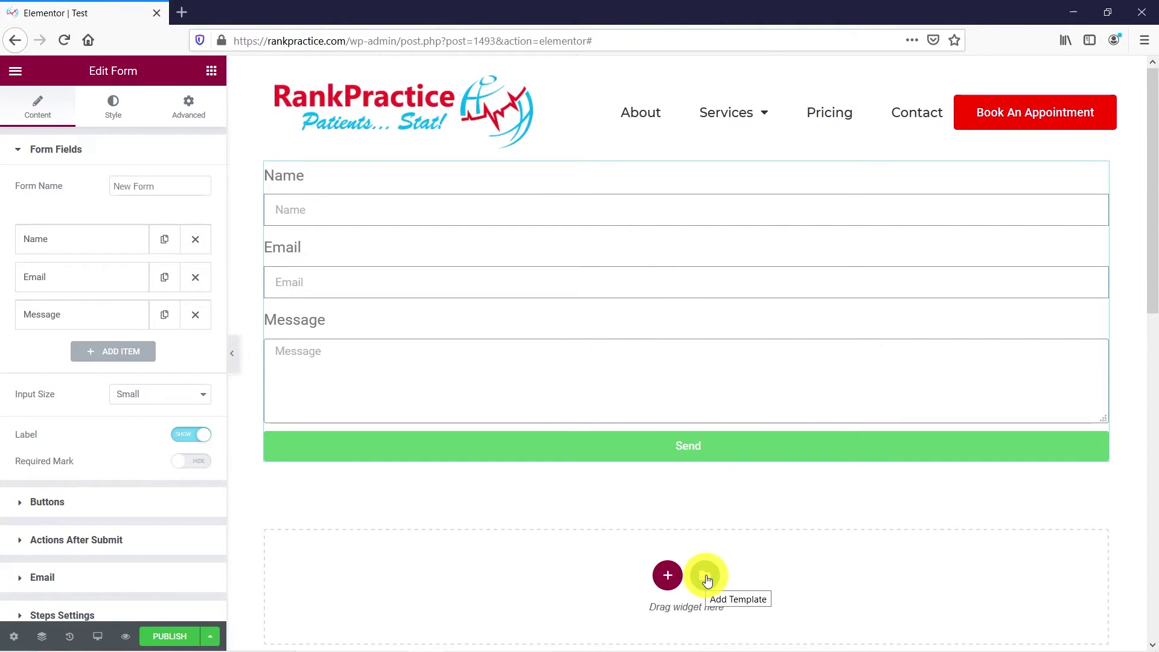
Step: Insert the first Get In Touch block from the template library's Contact category and delete the plain form section above it
{"action": "left_click", "coordinate": [707, 579]}
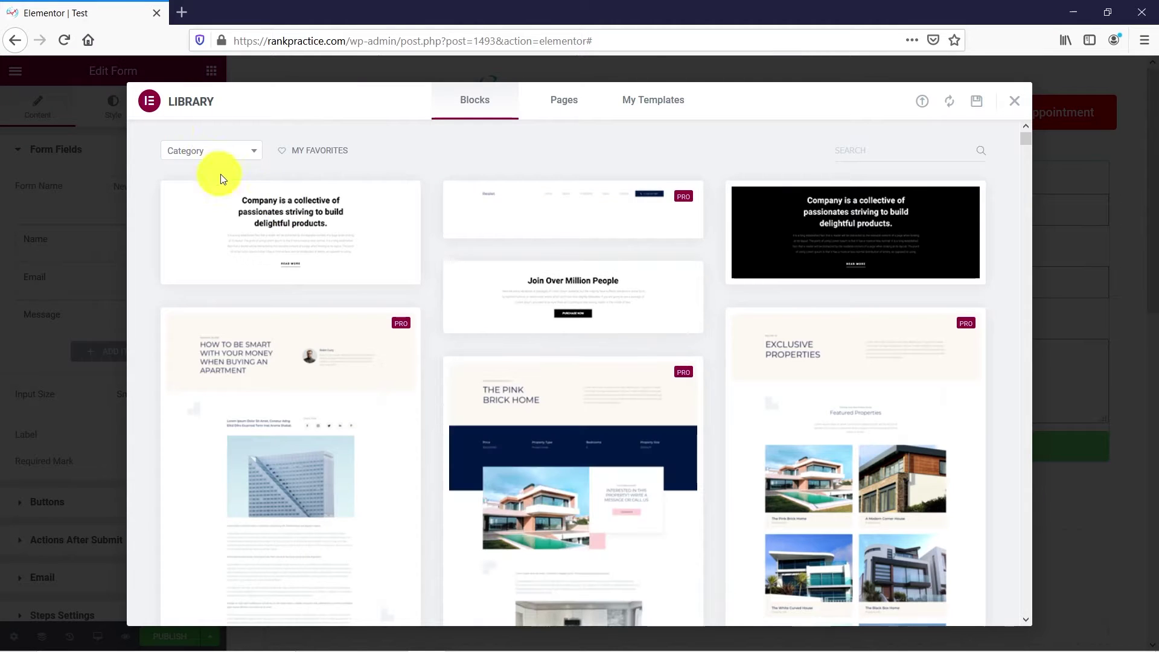
{"action": "left_click", "coordinate": [207, 153]}
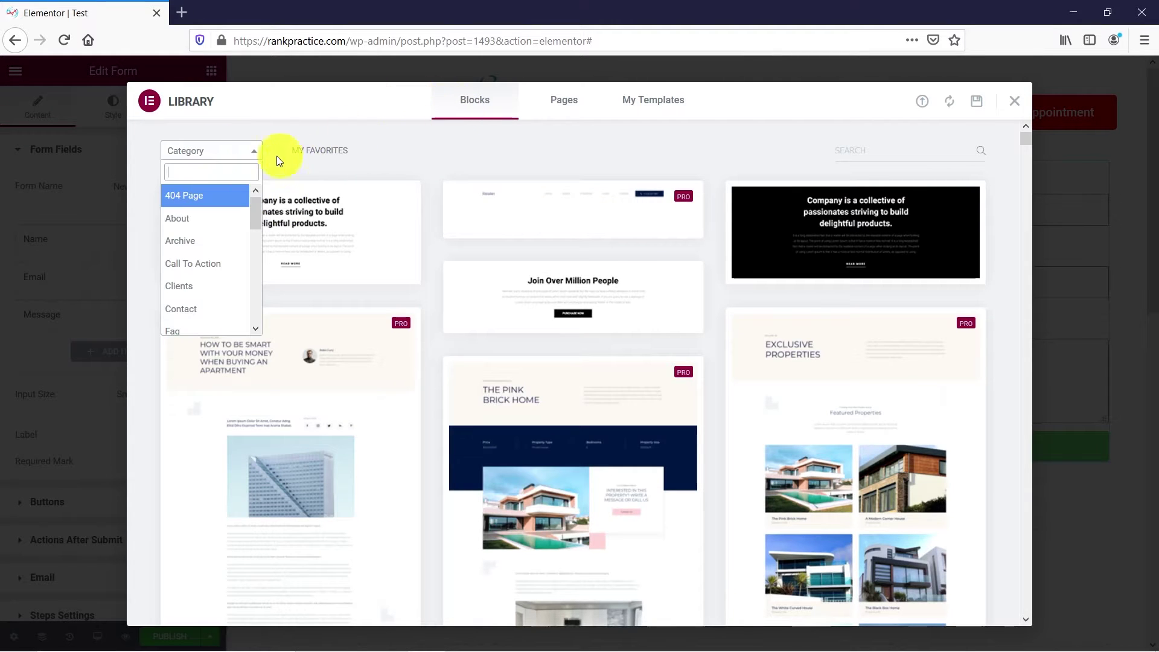
{"action": "left_click", "coordinate": [194, 304]}
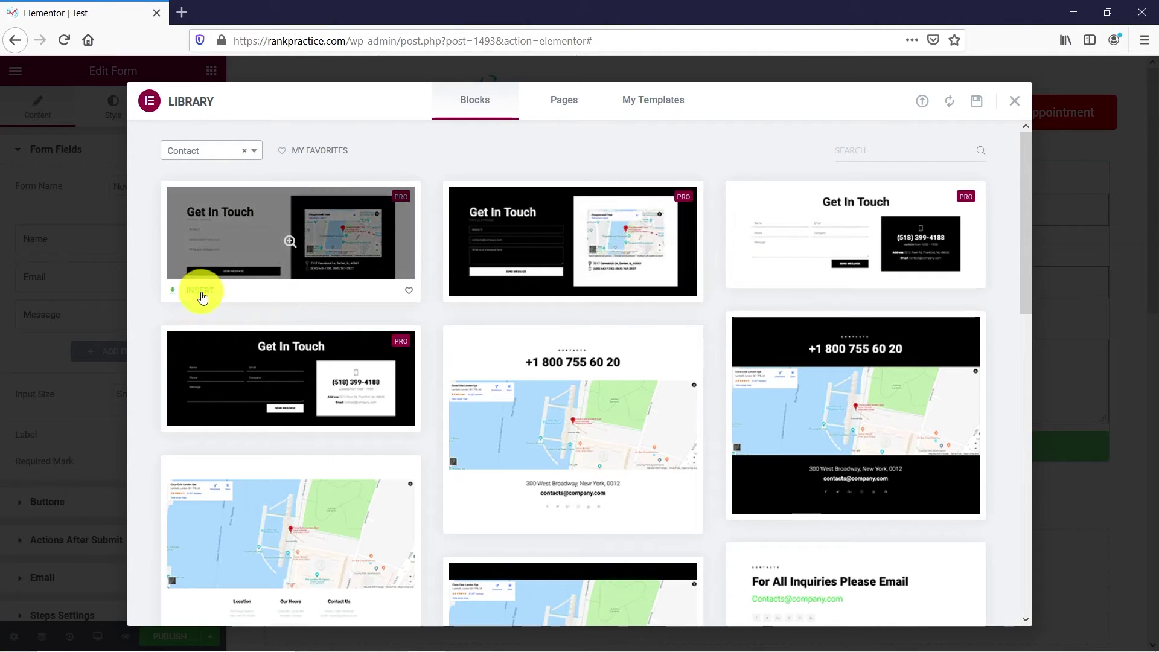
{"action": "left_click", "coordinate": [200, 292]}
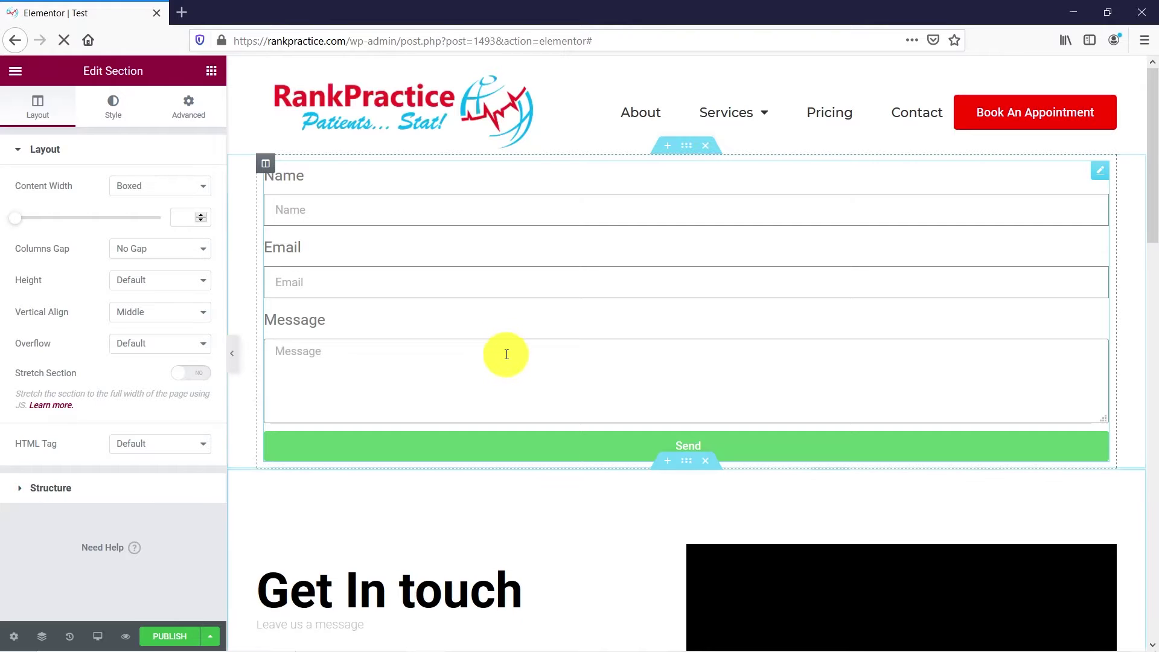
{"action": "left_click", "coordinate": [704, 148]}
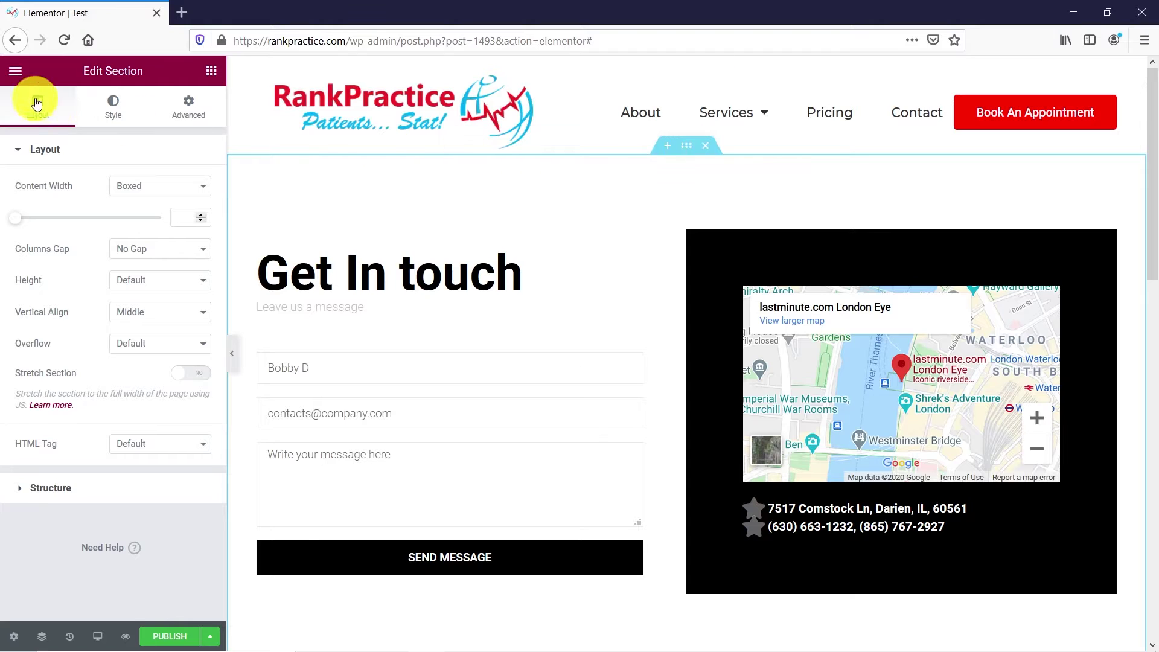
Step: Give the contact section a gradient background, using the global light blue as first color and the global darker blue as second color
{"action": "left_click", "coordinate": [122, 110]}
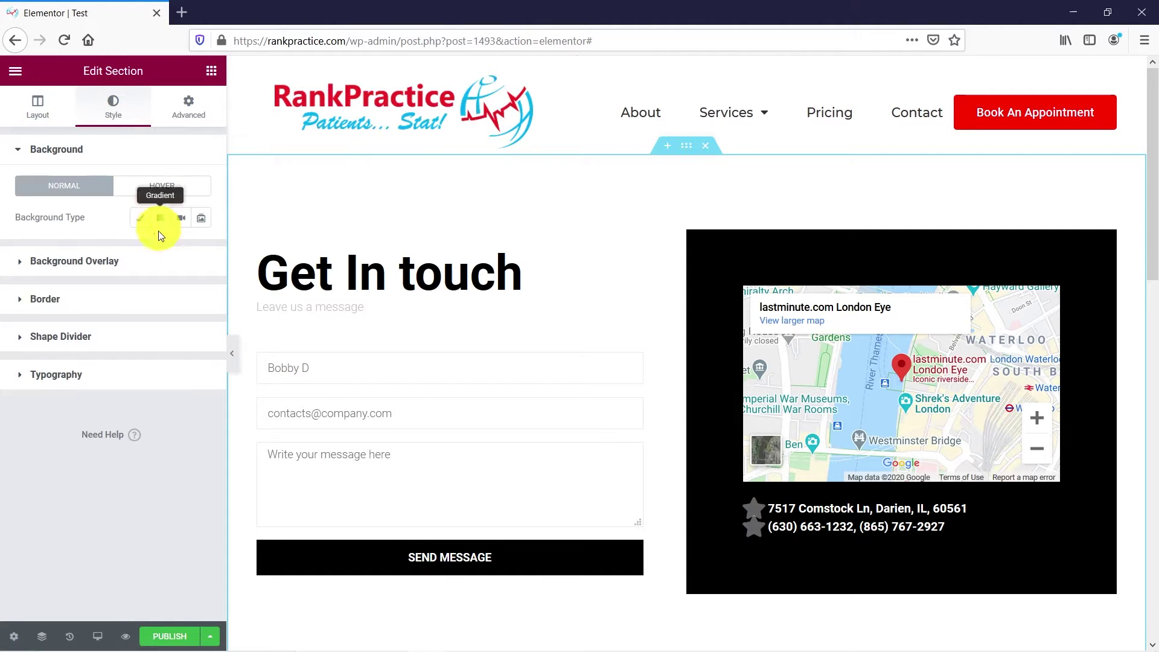
{"action": "left_click", "coordinate": [160, 223]}
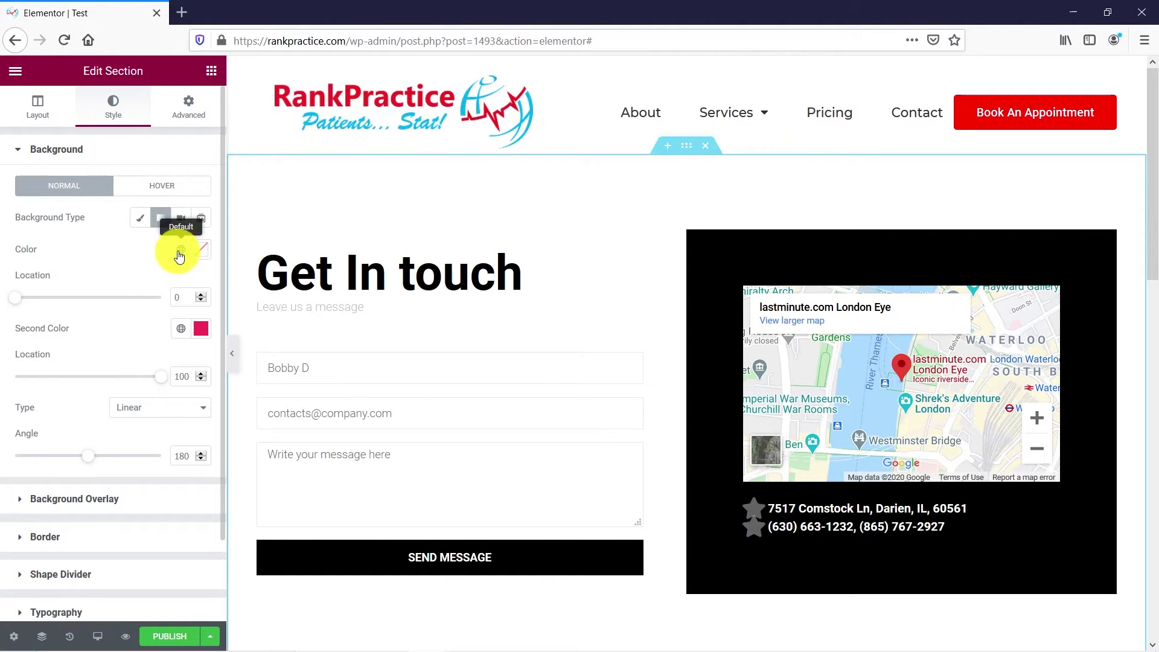
{"action": "left_click", "coordinate": [178, 251]}
{"action": "left_click", "coordinate": [116, 448]}
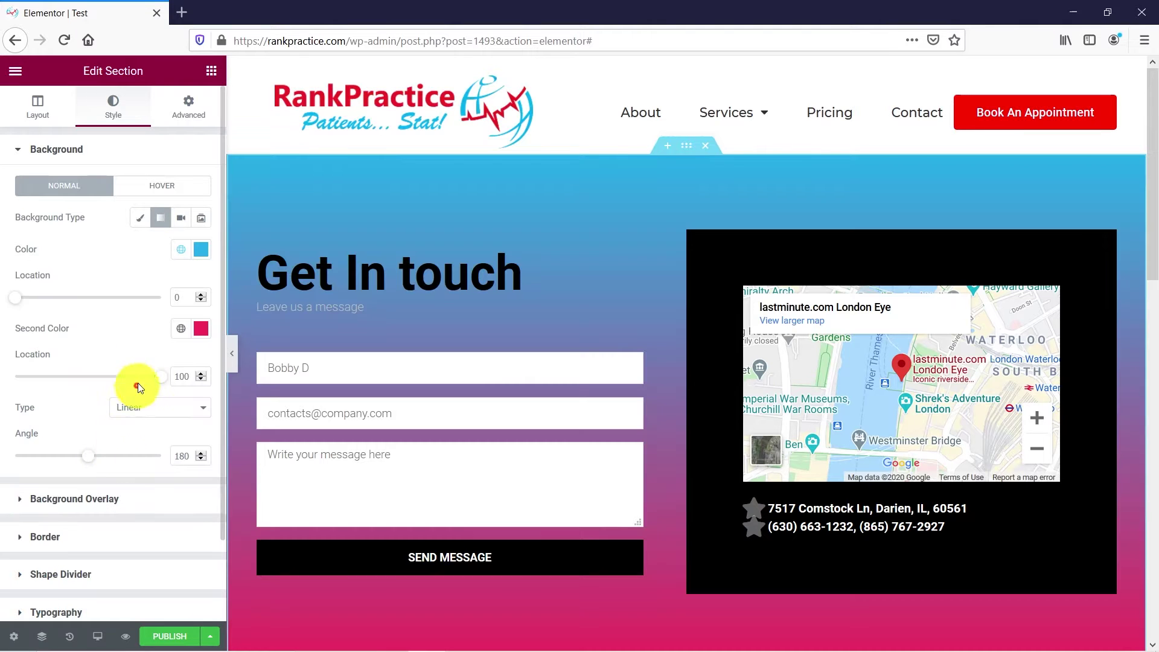
{"action": "left_click", "coordinate": [201, 328]}
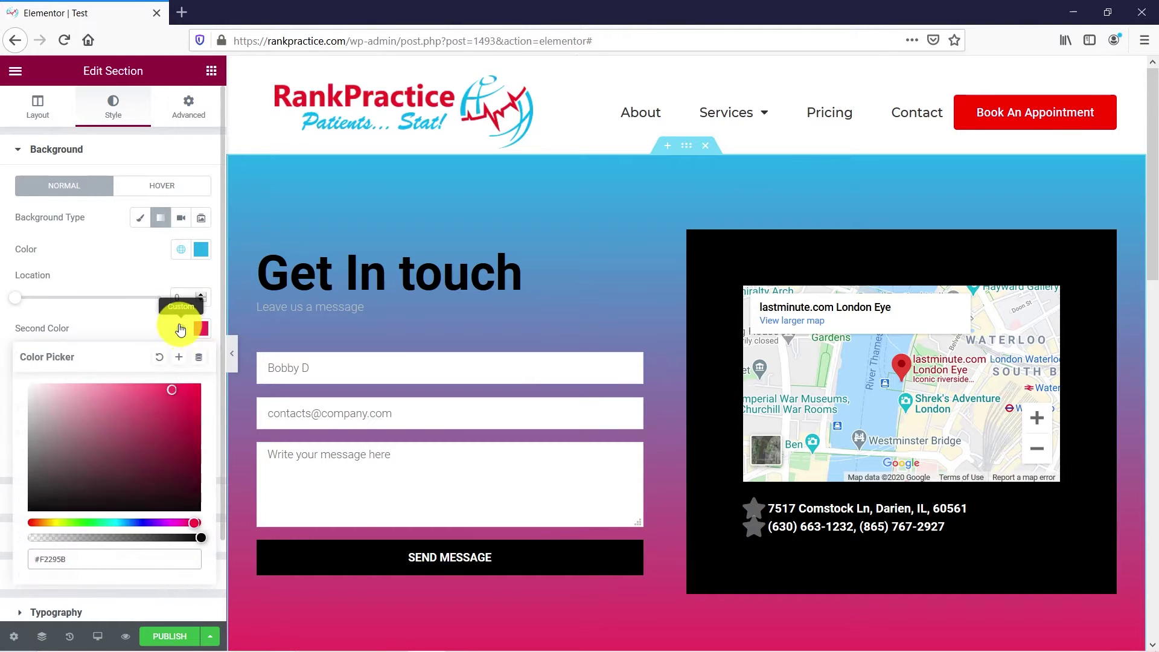
{"action": "left_click", "coordinate": [181, 328]}
{"action": "left_click", "coordinate": [49, 555]}
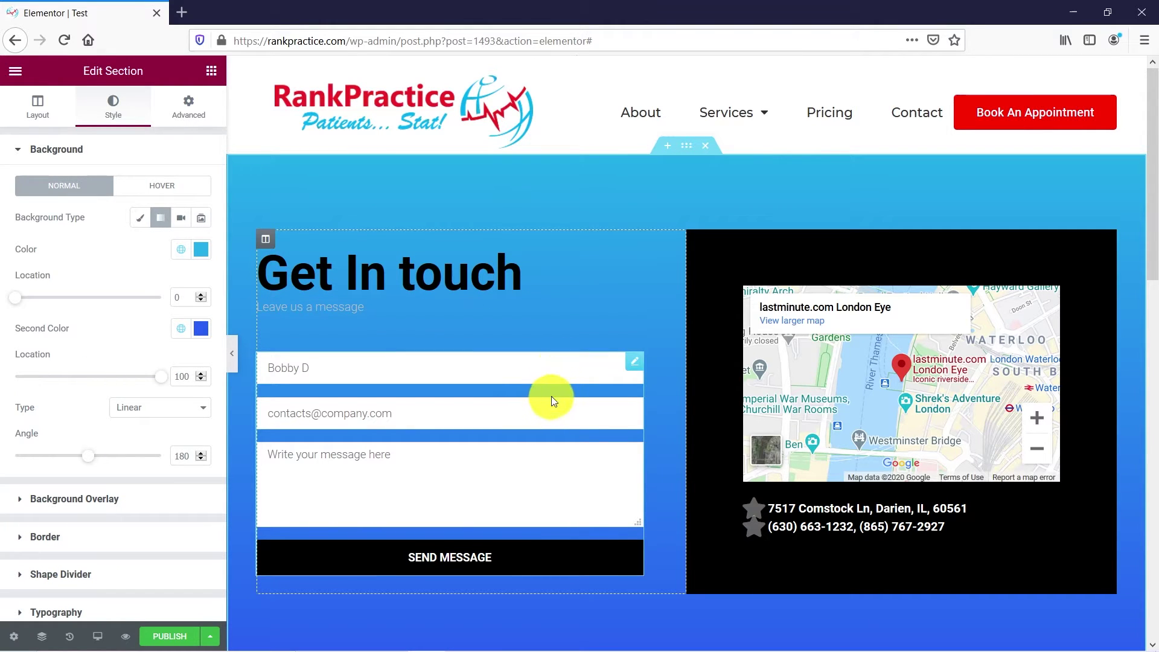
Step: Set the placeholder of the contact form's Name field to "Client Name" and check the Email field's settings
{"action": "left_click", "coordinate": [629, 367]}
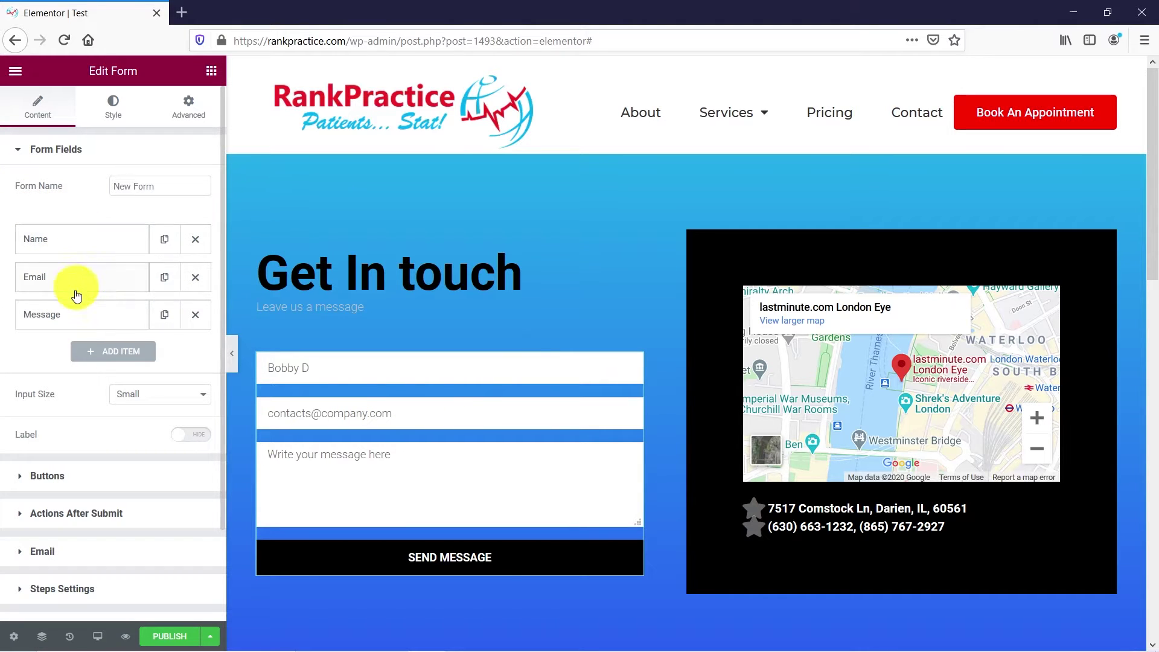
{"action": "left_click", "coordinate": [69, 239]}
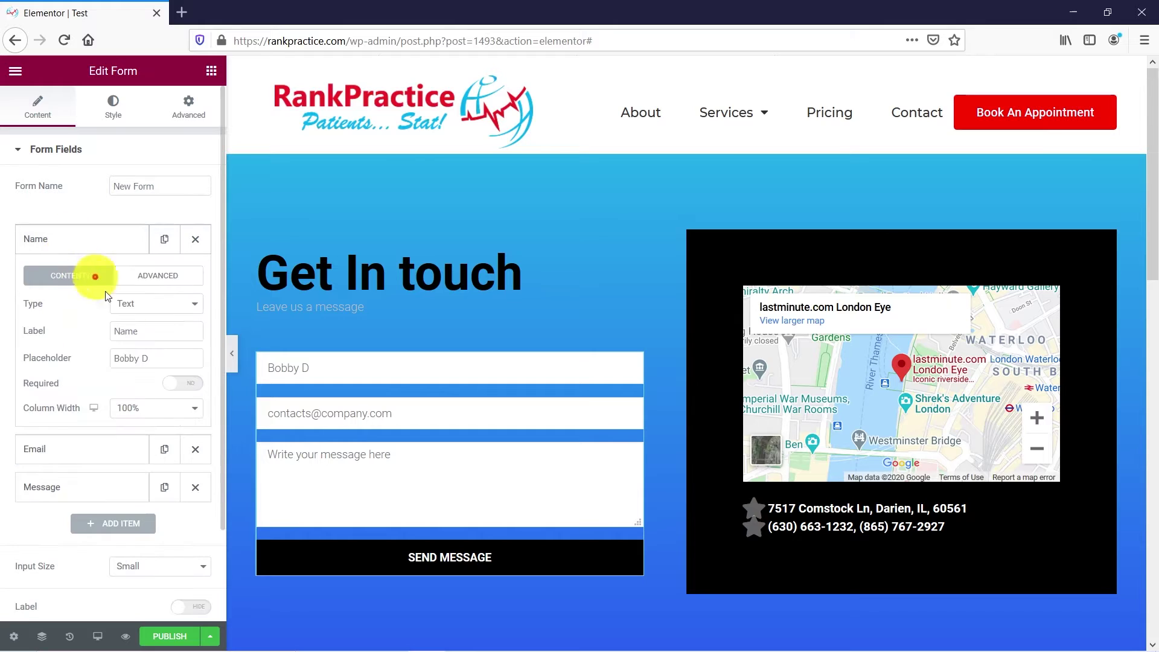
{"action": "left_click_drag", "start_coordinate": [161, 359], "coordinate": [114, 358]}
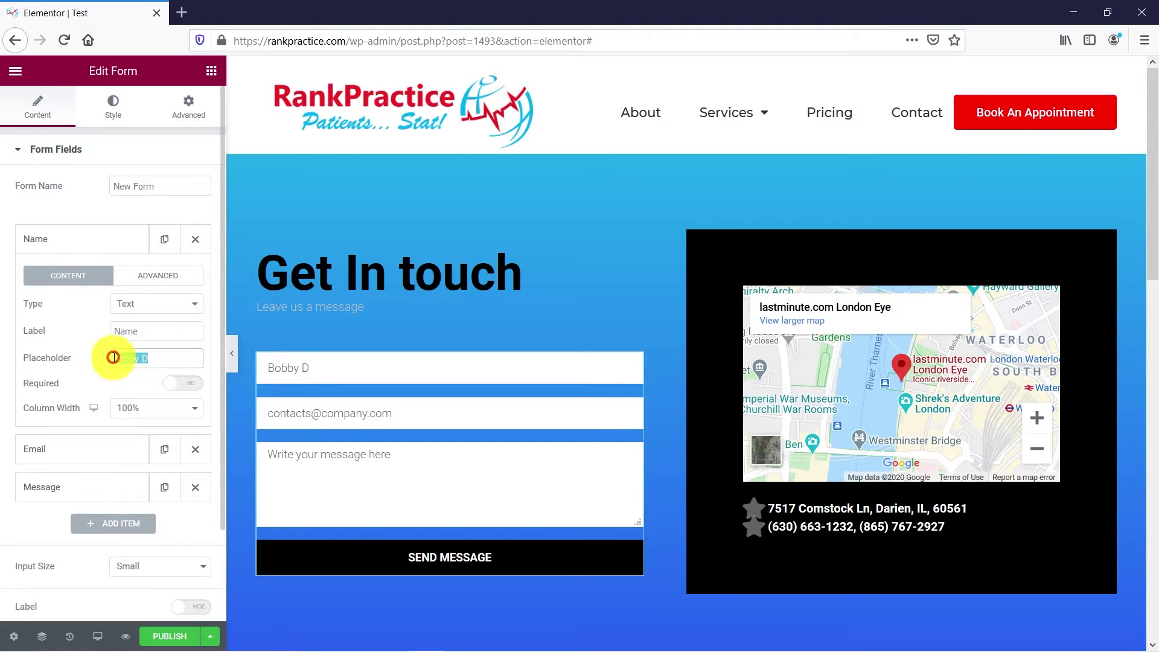
{"action": "type", "text": "Clien"}
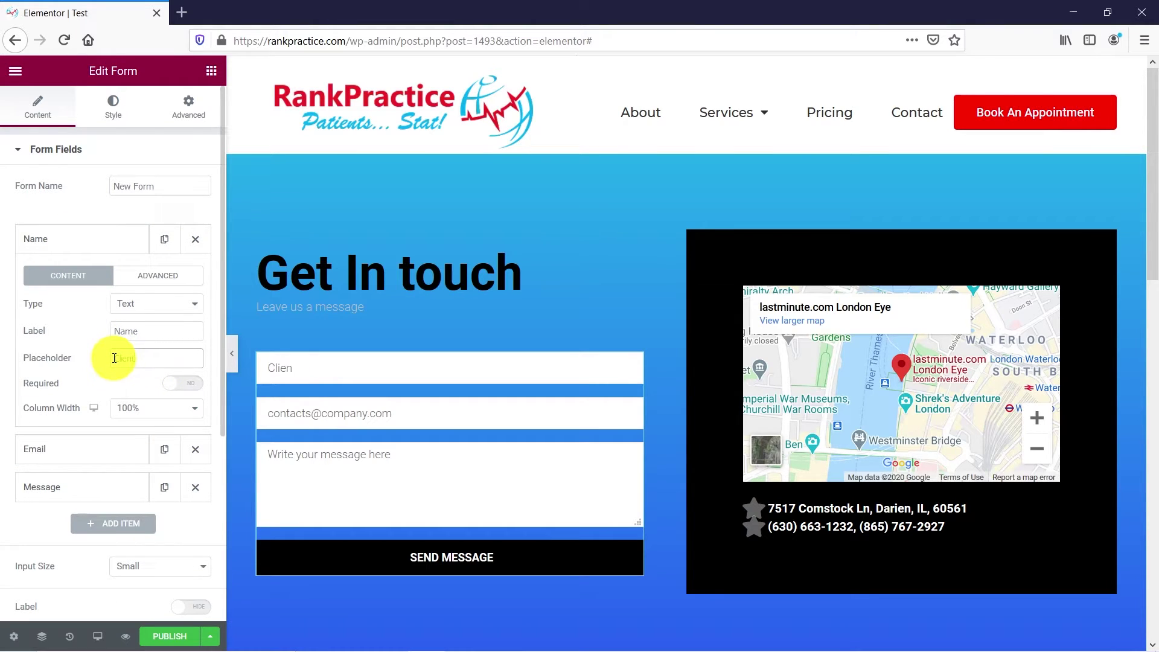
{"action": "type", "text": "t Name"}
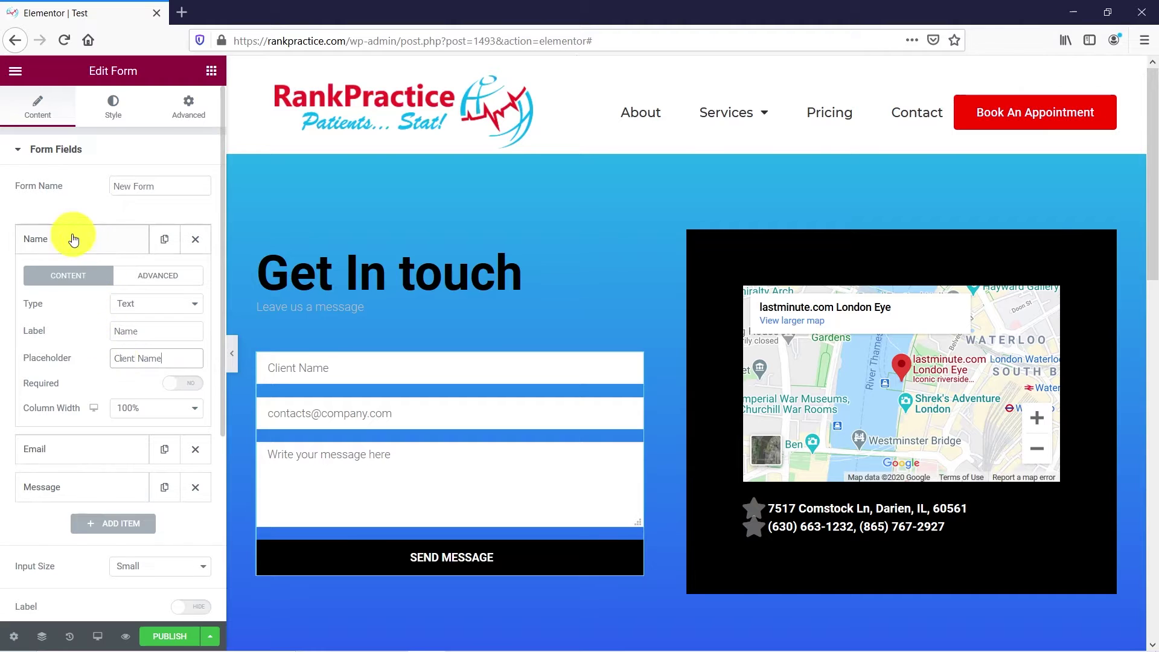
{"action": "left_click", "coordinate": [74, 248]}
{"action": "left_click", "coordinate": [71, 277]}
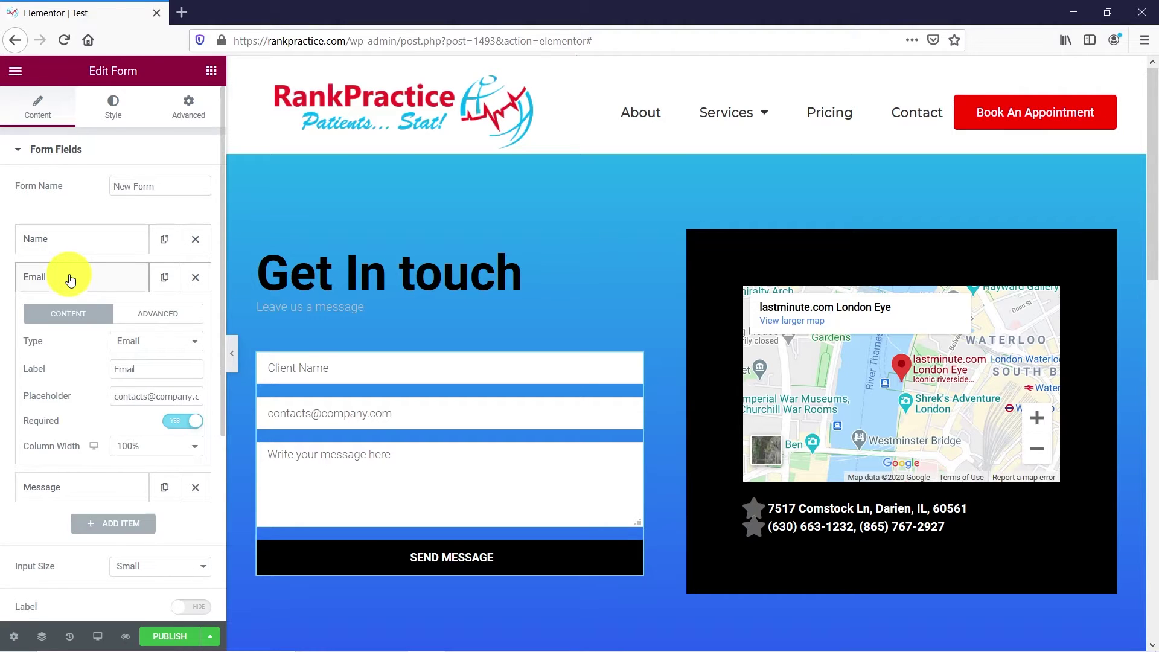
{"action": "left_click", "coordinate": [70, 276]}
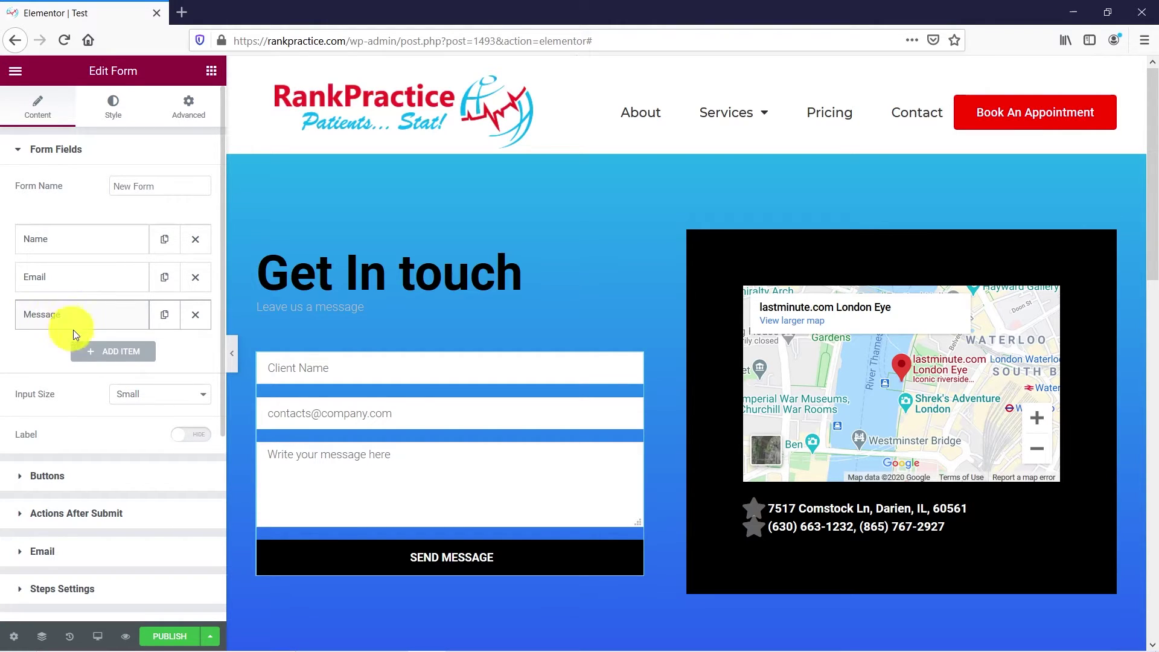
Step: Add a form field of type Select with the label "Will you be insurance or self pay?"
{"action": "left_click", "coordinate": [101, 351]}
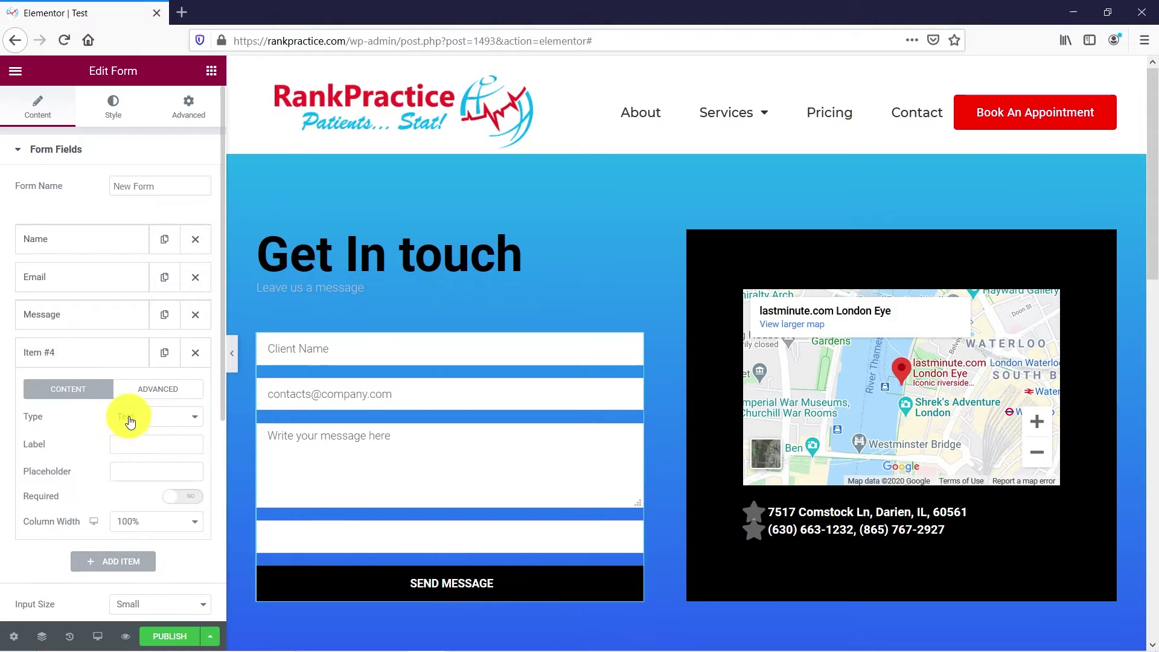
{"action": "left_click", "coordinate": [140, 417]}
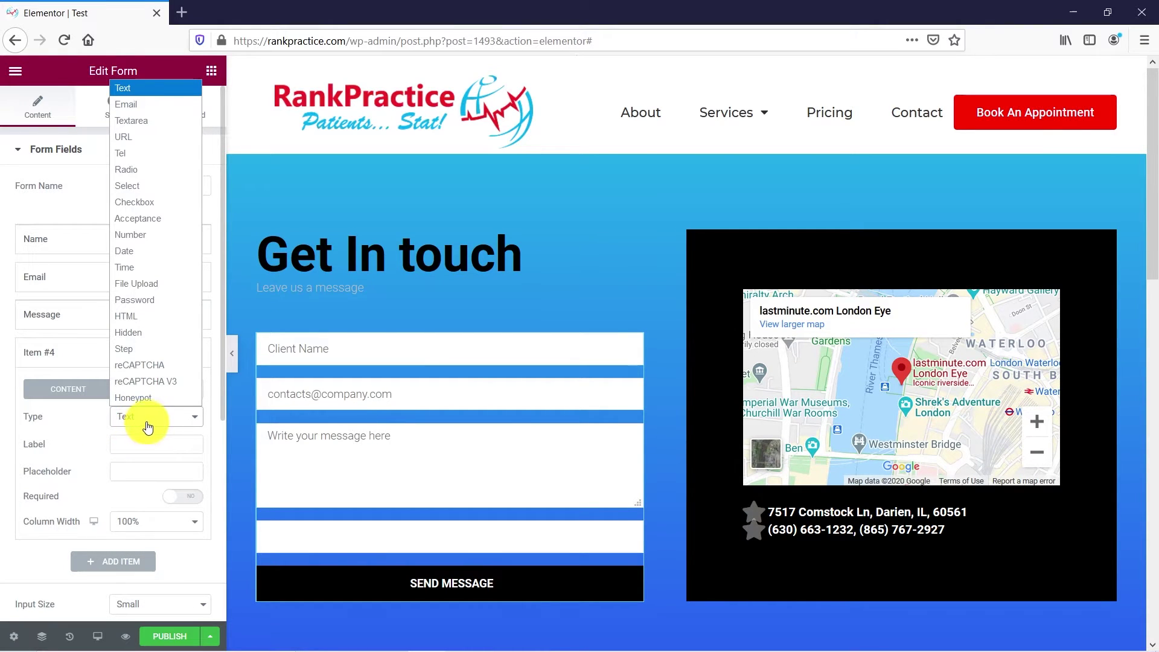
{"action": "left_click", "coordinate": [142, 186]}
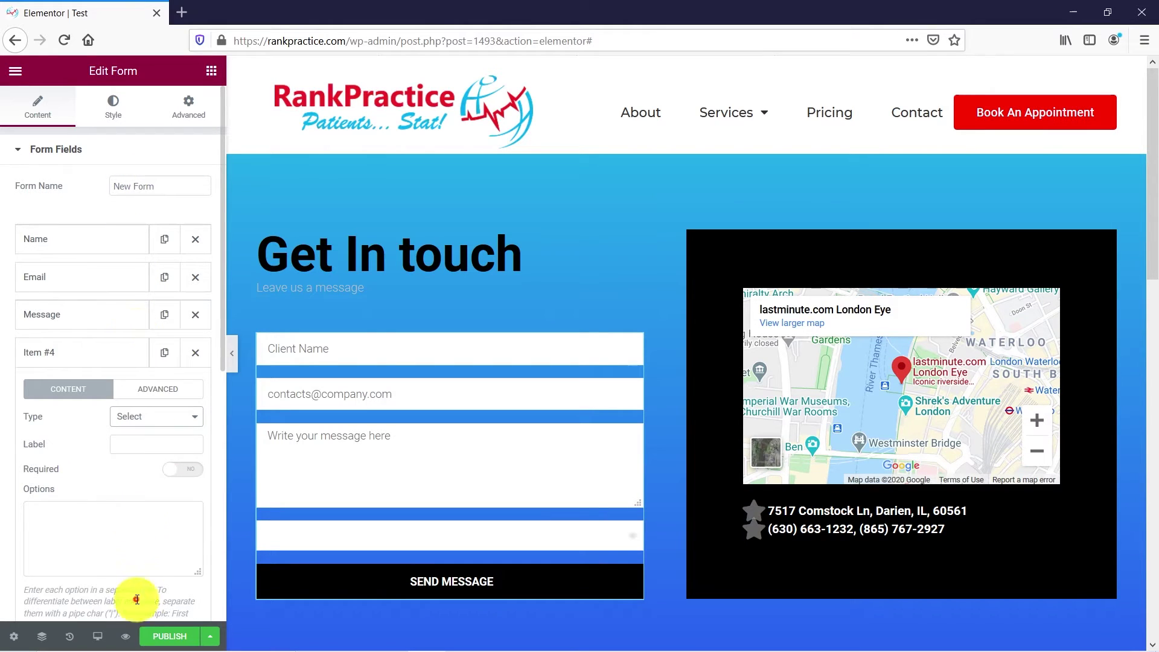
{"action": "left_click", "coordinate": [131, 443]}
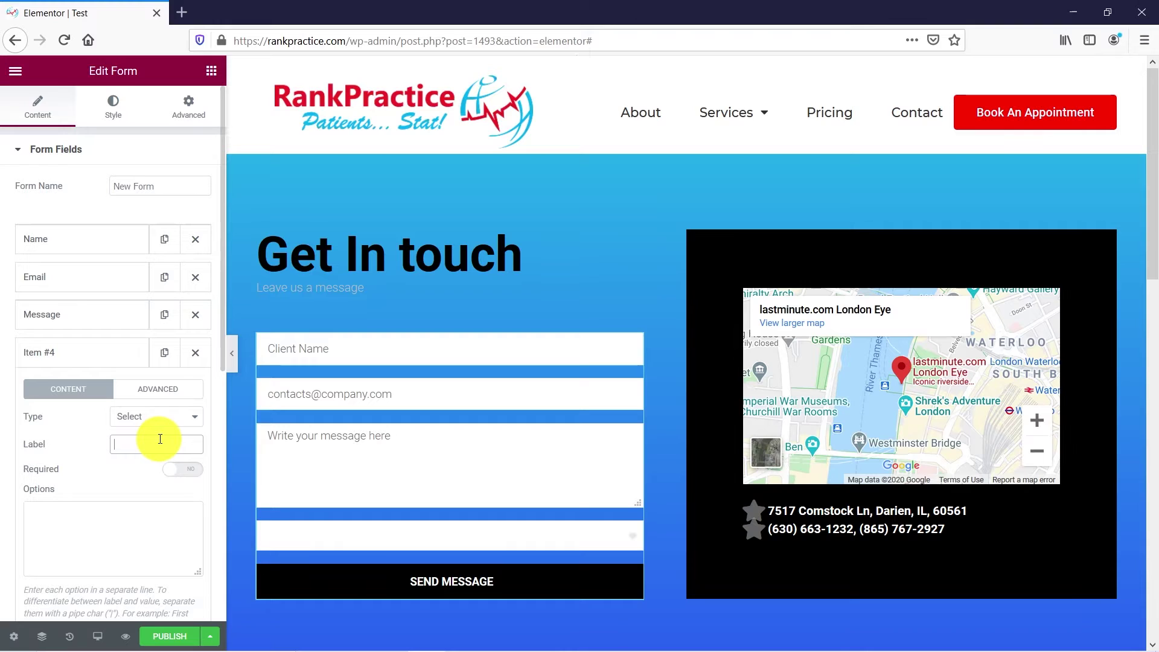
{"action": "type", "text": "Will you be insurance"}
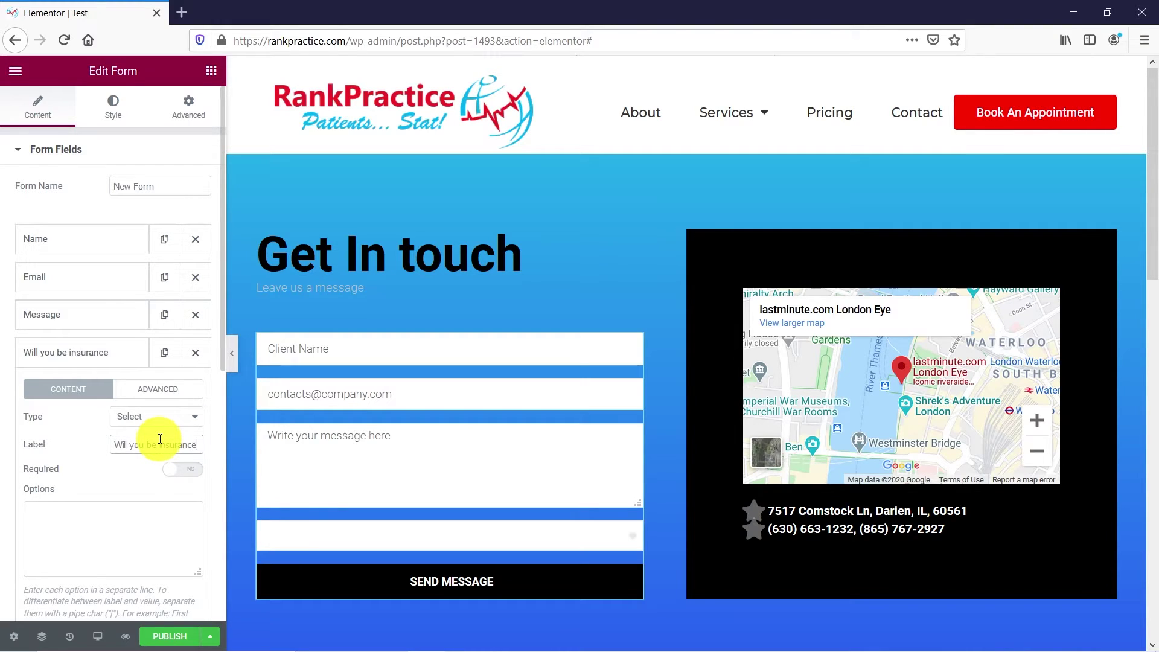
{"action": "type", "text": " or self pay?"}
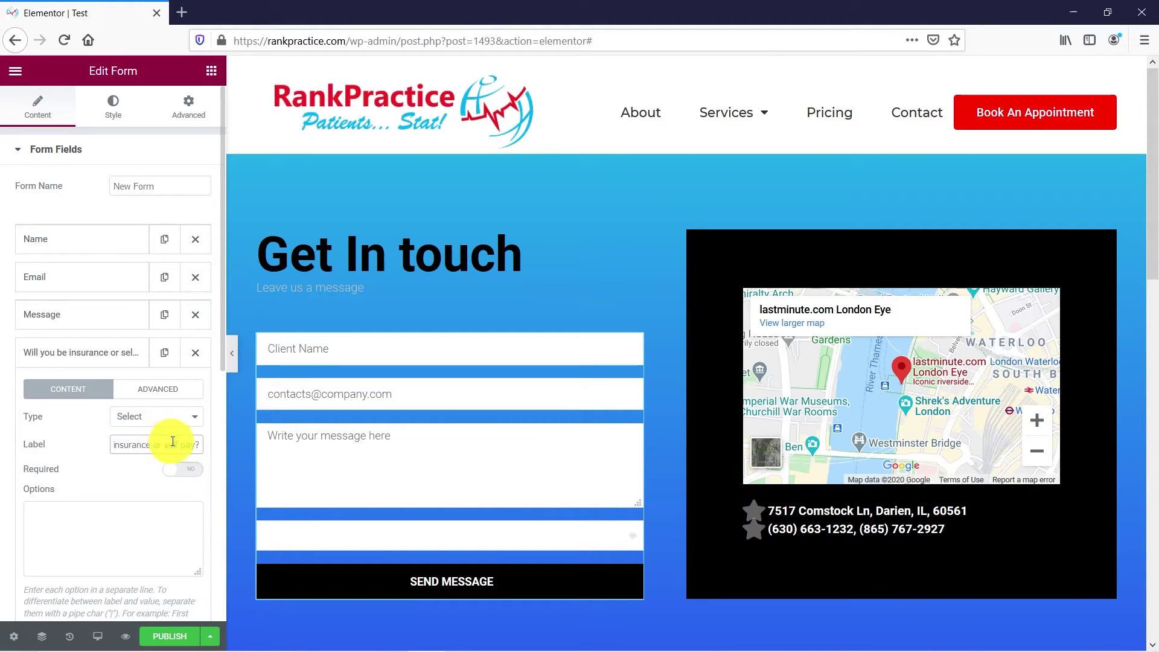
Step: Enter "Insurance" and "Self Pay" on separate lines as the new select field's options
{"action": "left_click", "coordinate": [152, 537]}
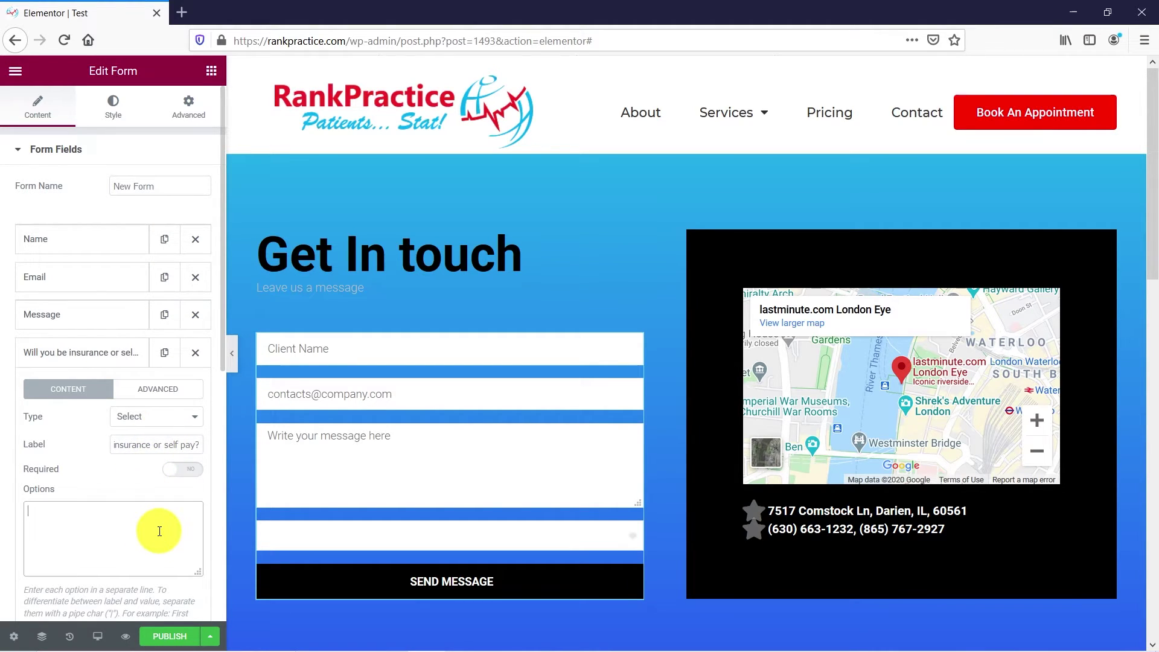
{"action": "type", "text": "Infurance S"}
{"action": "key", "text": "BackSpace"}
{"action": "key", "text": "BackSpace"}
{"action": "key", "text": "Return"}
{"action": "type", "text": "Self Pay"}
{"action": "left_click", "coordinate": [87, 533]}
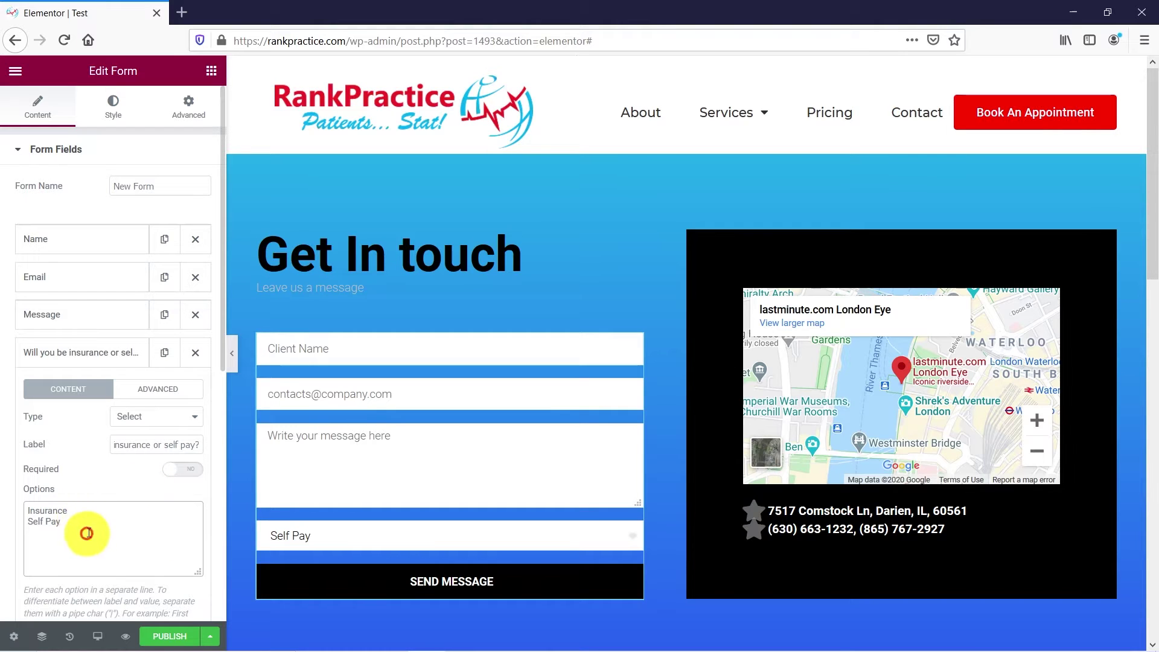
Step: Turn on the display of field labels for the contact form
{"action": "scroll", "coordinate": [87, 533], "scroll_direction": "down", "scroll_amount": 1}
{"action": "scroll", "coordinate": [142, 563], "scroll_direction": "down", "scroll_amount": 1}
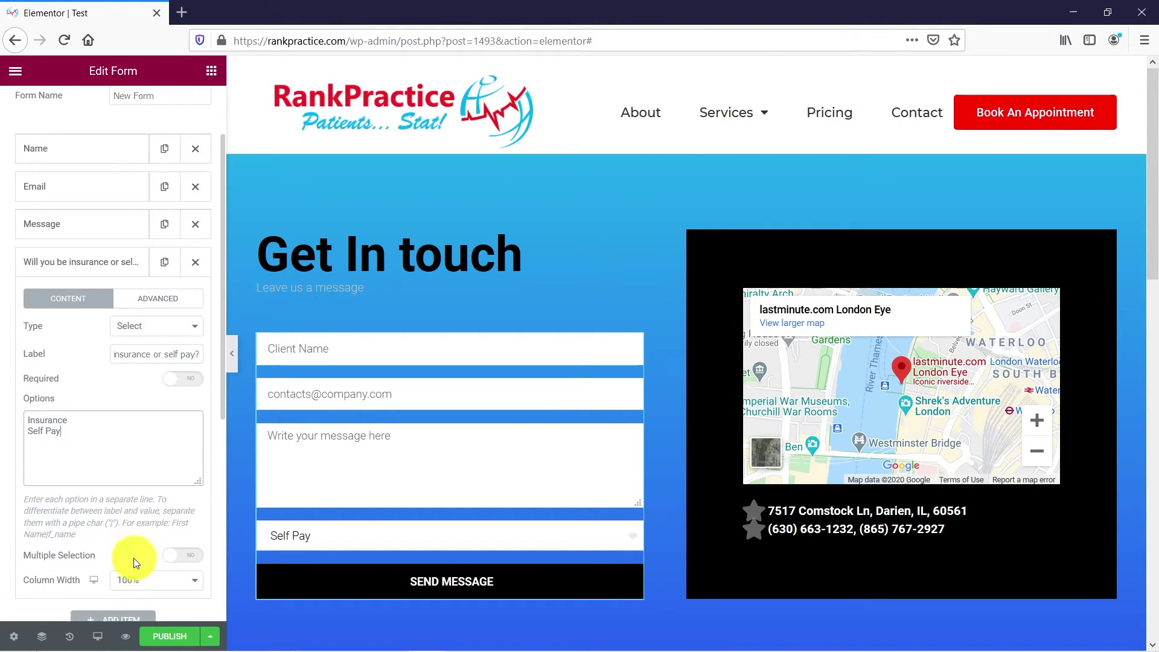
{"action": "scroll", "coordinate": [109, 551], "scroll_direction": "down", "scroll_amount": 1}
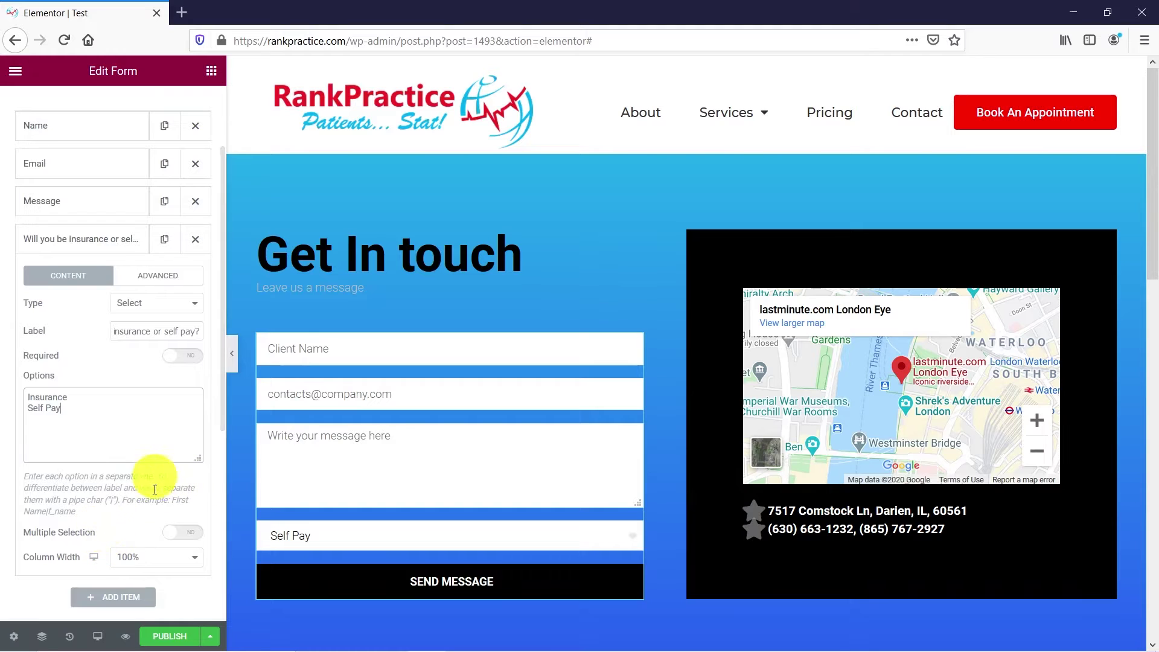
{"action": "scroll", "coordinate": [130, 466], "scroll_direction": "down", "scroll_amount": 4}
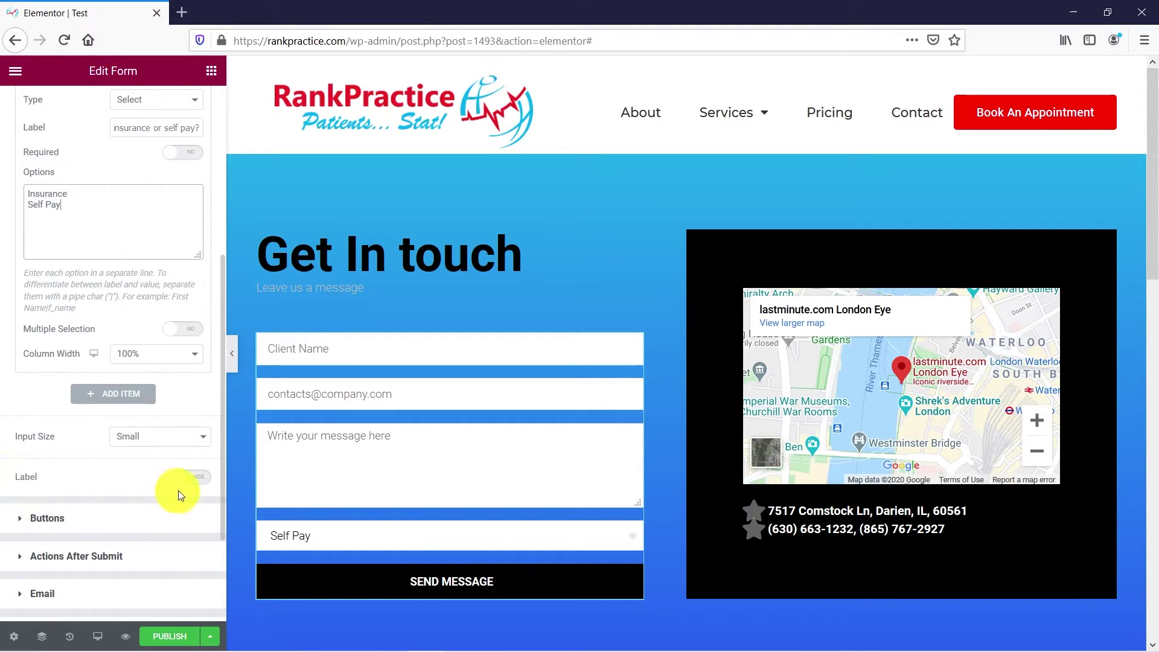
{"action": "left_click", "coordinate": [189, 477]}
{"action": "scroll", "coordinate": [306, 497], "scroll_direction": "down", "scroll_amount": 2}
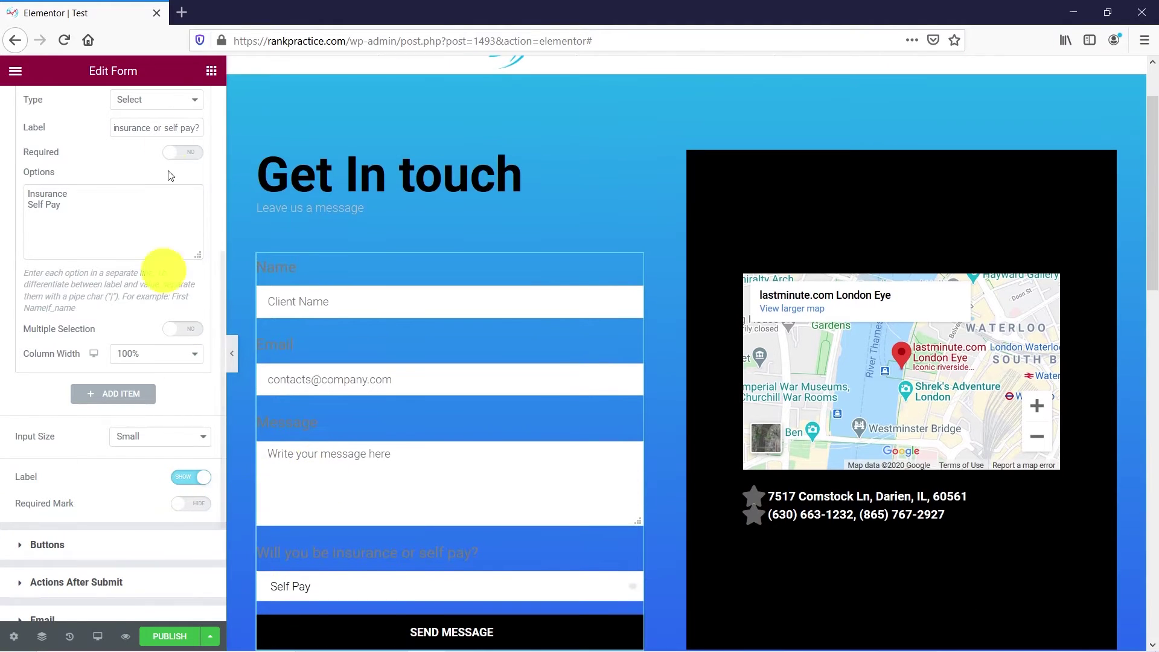
Step: Set the text color of the contact form's labels to white (#FFFFFF)
{"action": "scroll", "coordinate": [122, 160], "scroll_direction": "up", "scroll_amount": 4}
{"action": "scroll", "coordinate": [125, 139], "scroll_direction": "up", "scroll_amount": 2}
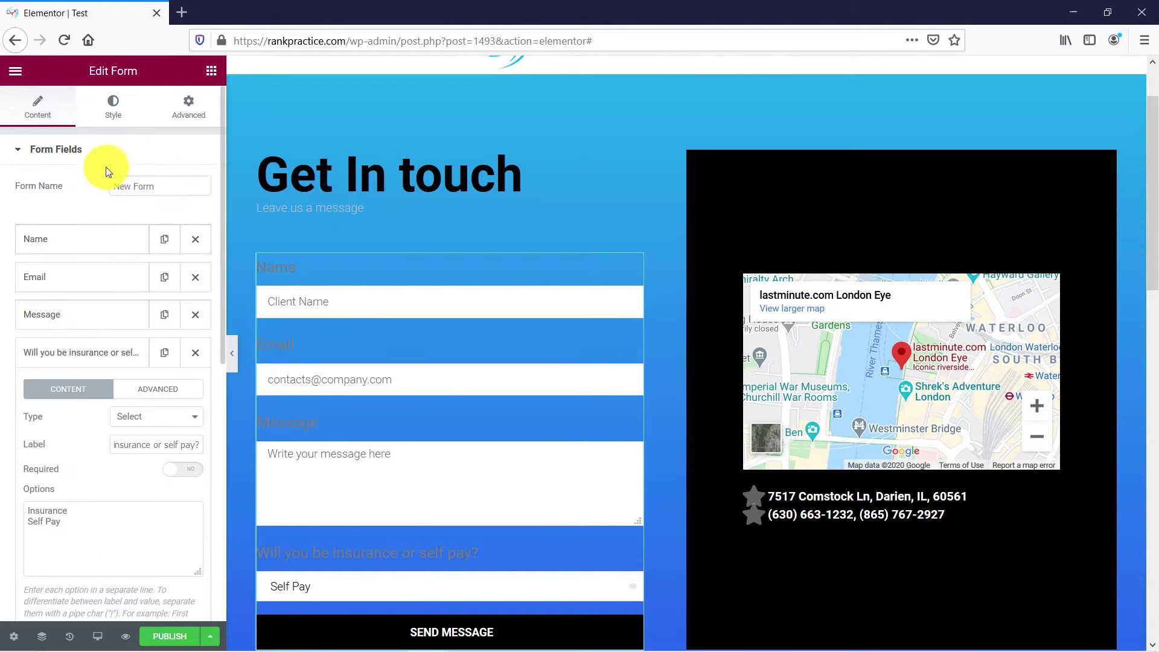
{"action": "left_click", "coordinate": [111, 108]}
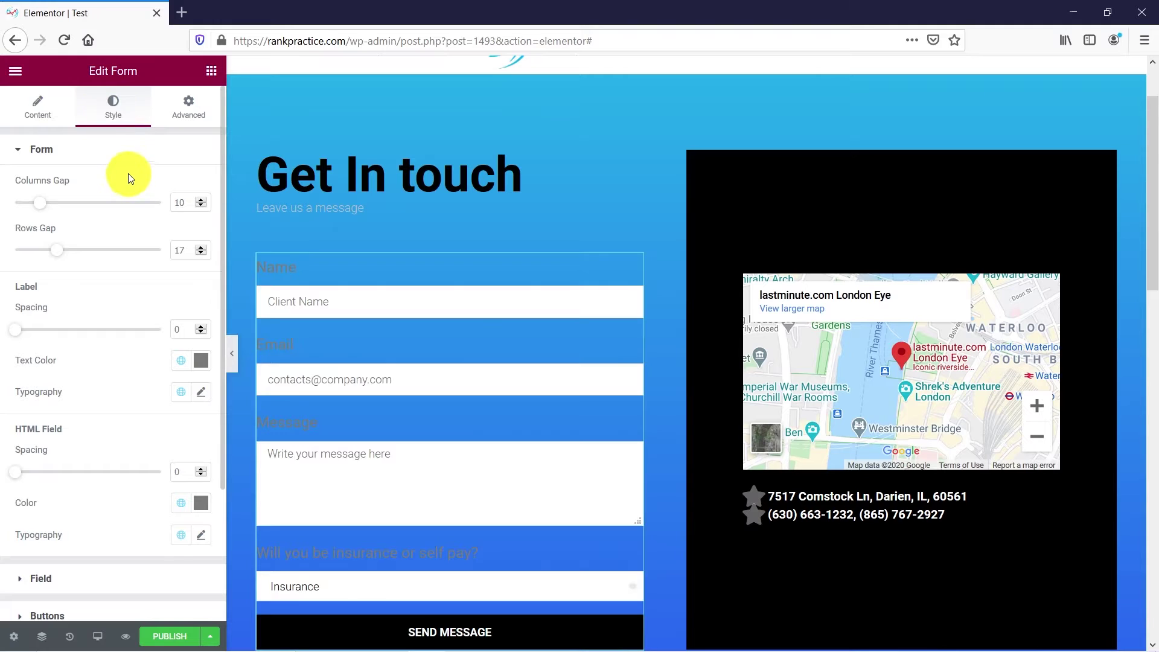
{"action": "scroll", "coordinate": [125, 179], "scroll_direction": "down", "scroll_amount": 3}
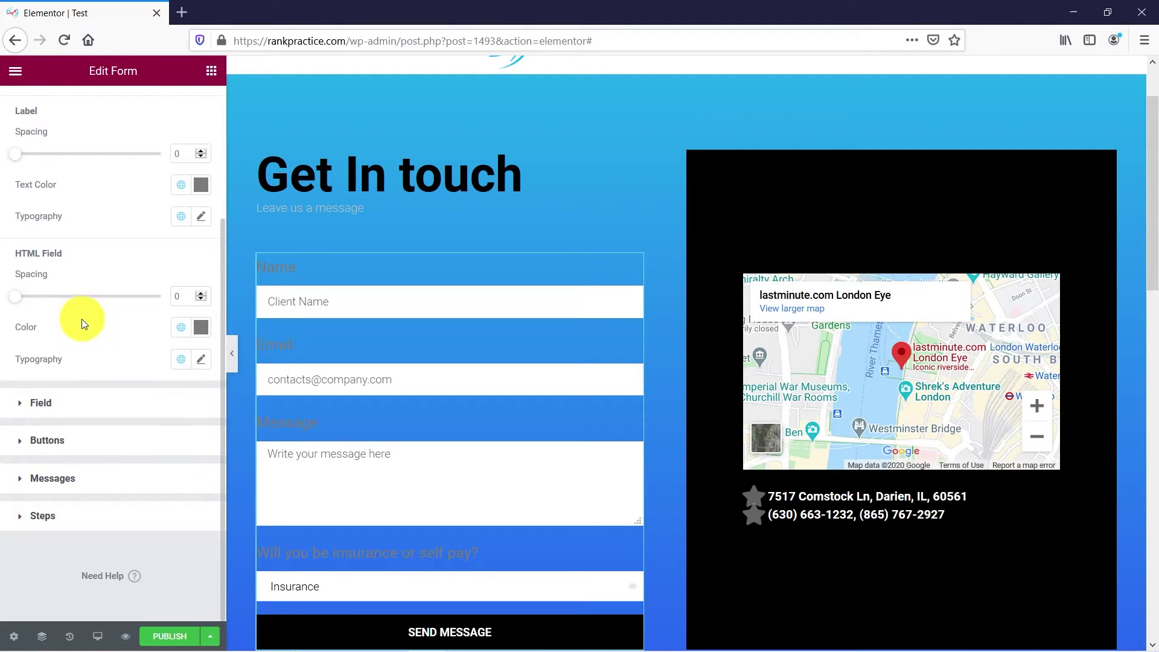
{"action": "scroll", "coordinate": [91, 316], "scroll_direction": "up", "scroll_amount": 1}
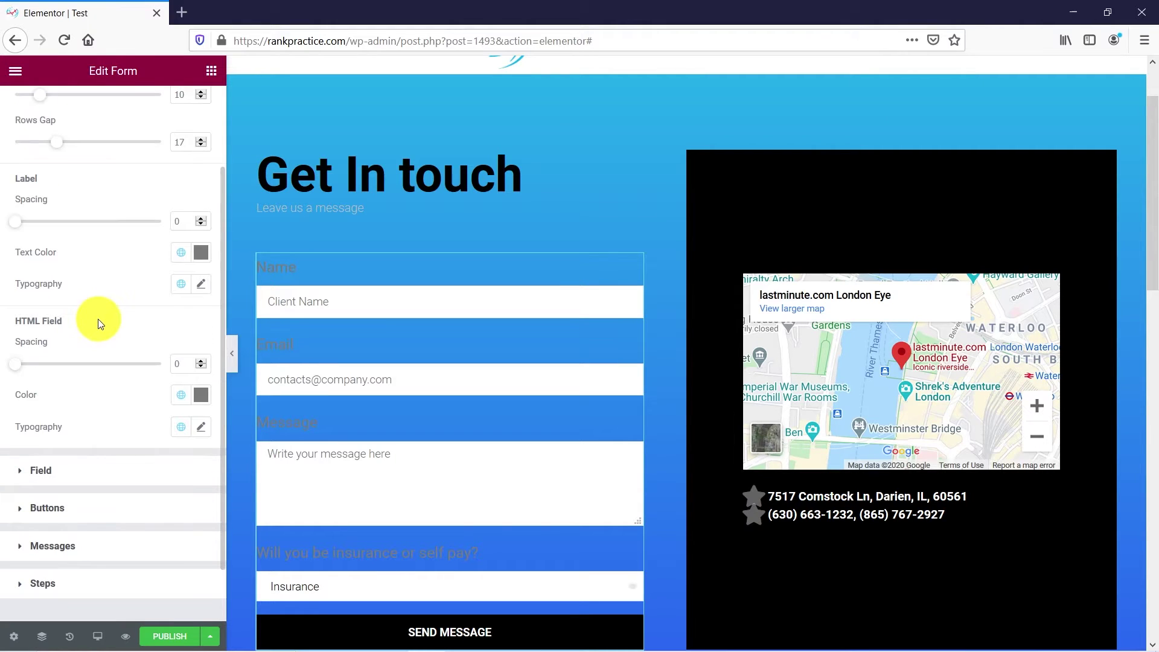
{"action": "left_click", "coordinate": [202, 258]}
{"action": "left_click_drag", "start_coordinate": [103, 355], "coordinate": [5, 274]}
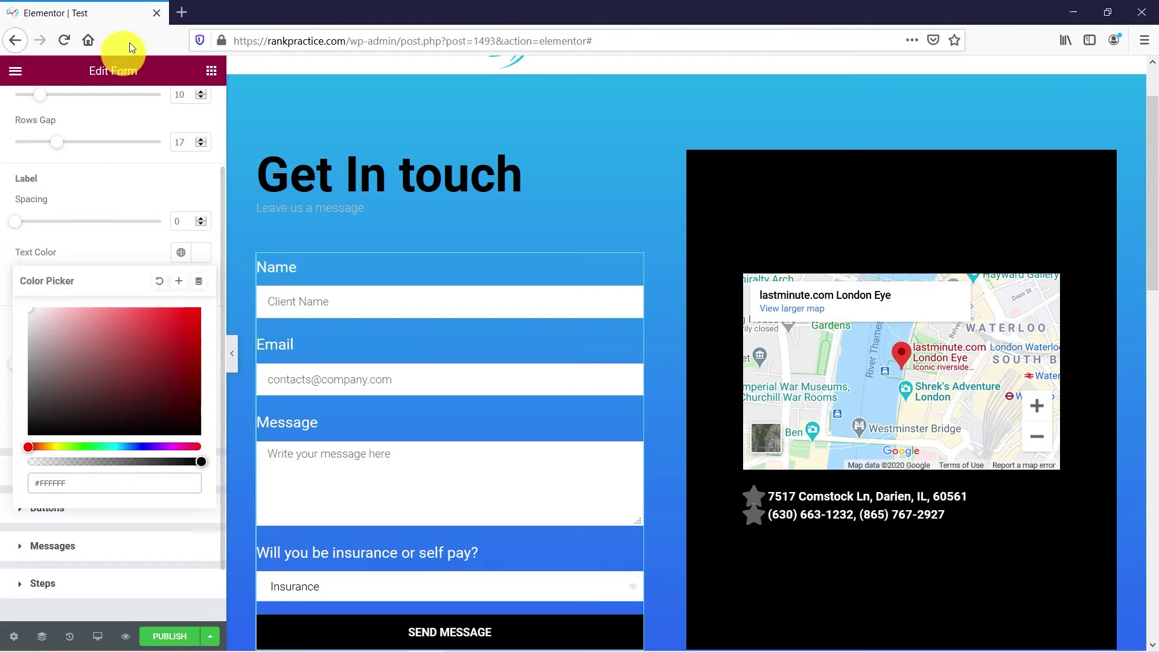
Step: Return to the form's field settings and check the insurance or self pay dropdown's options in the page preview
{"action": "scroll", "coordinate": [107, 115], "scroll_direction": "up", "scroll_amount": 2}
{"action": "left_click", "coordinate": [29, 109]}
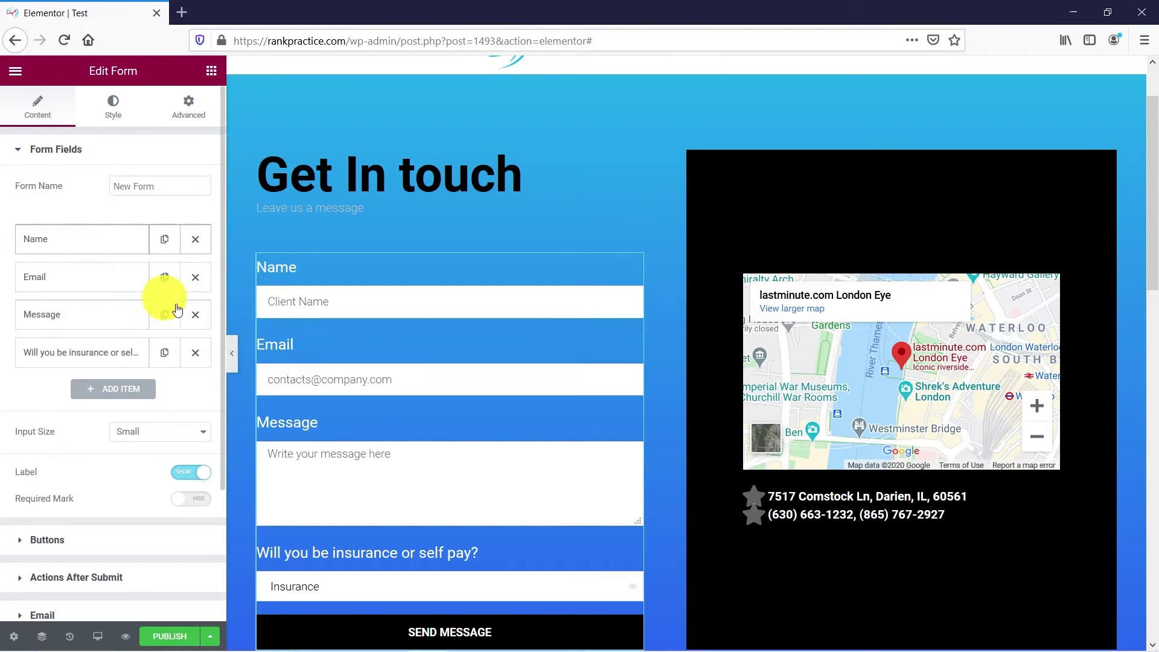
{"action": "scroll", "coordinate": [266, 318], "scroll_direction": "down", "scroll_amount": 4}
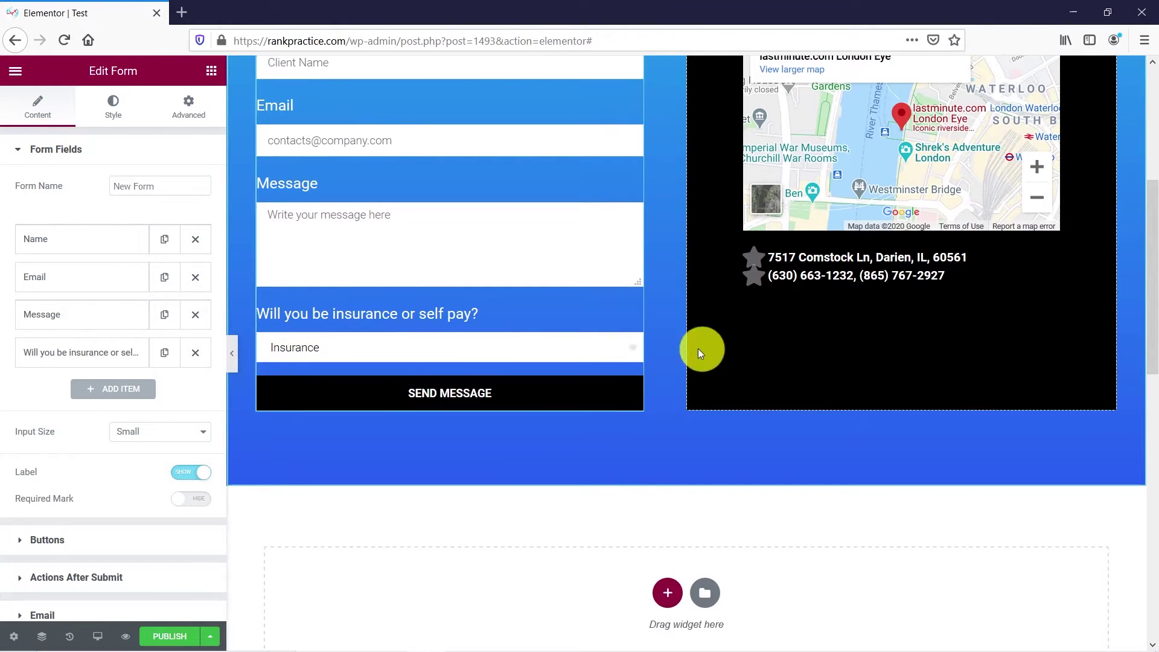
{"action": "left_click", "coordinate": [606, 345]}
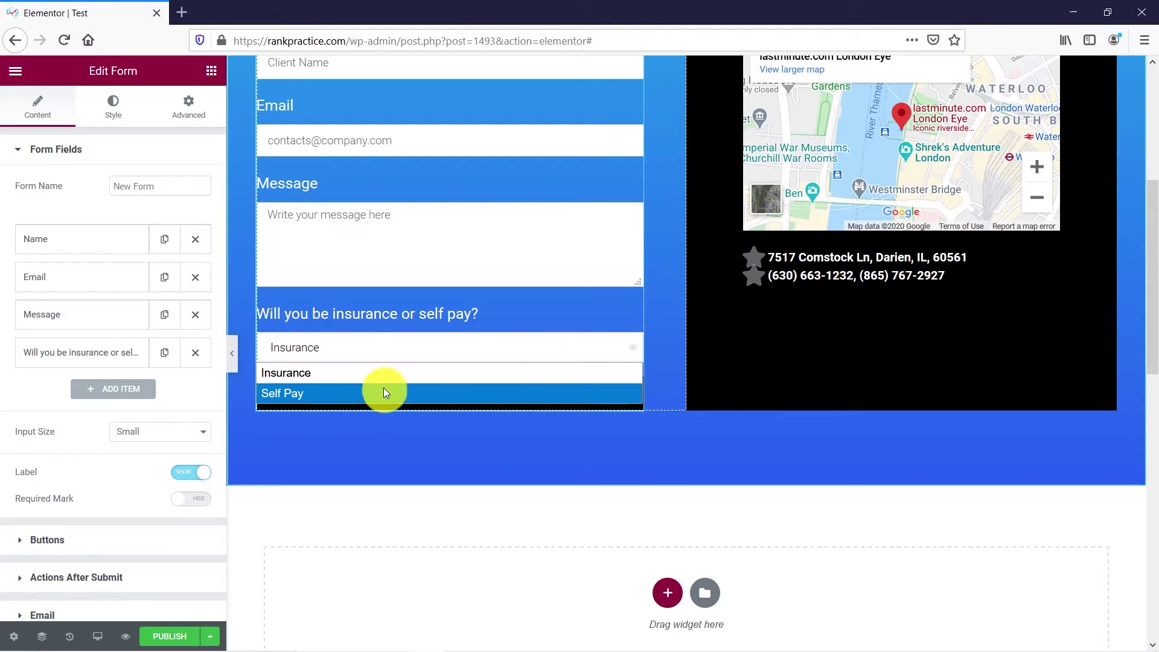
{"action": "left_click", "coordinate": [370, 343]}
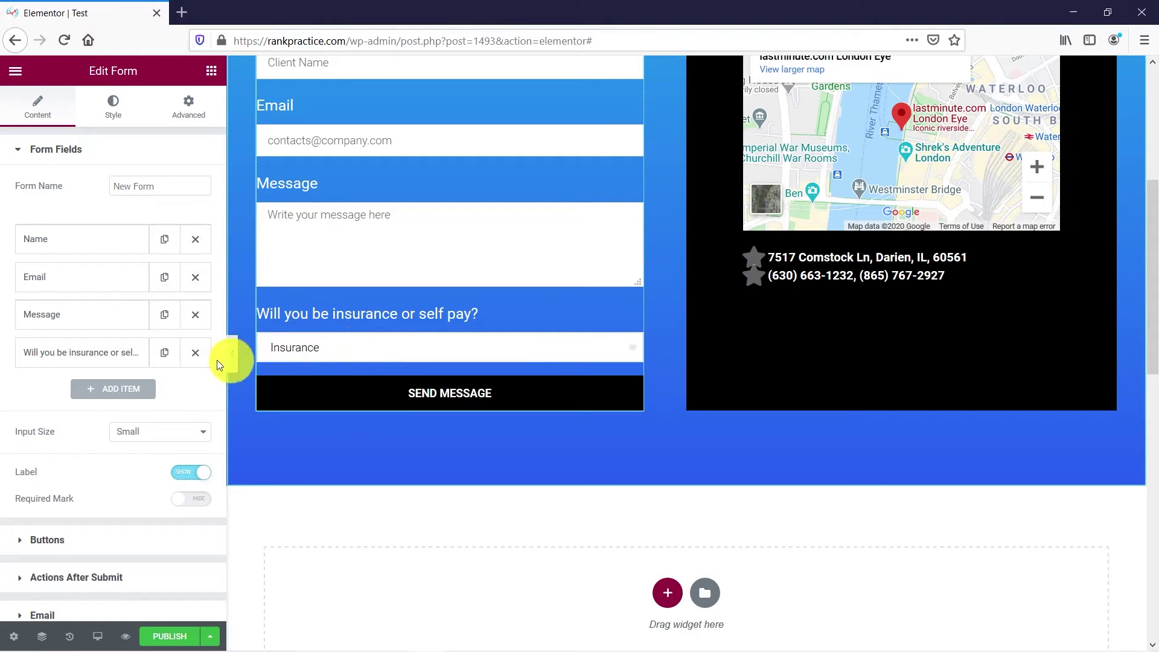
Step: Add a Text field to the form with both label and placeholder "Zip Code"
{"action": "left_click", "coordinate": [103, 389]}
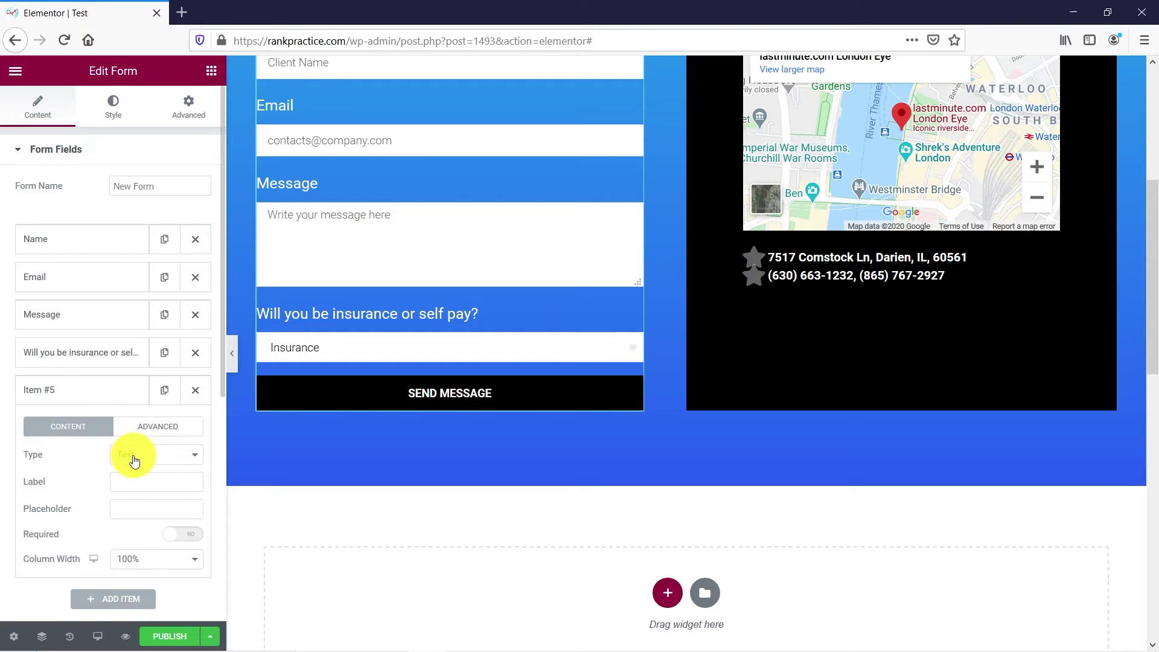
{"action": "left_click", "coordinate": [143, 481]}
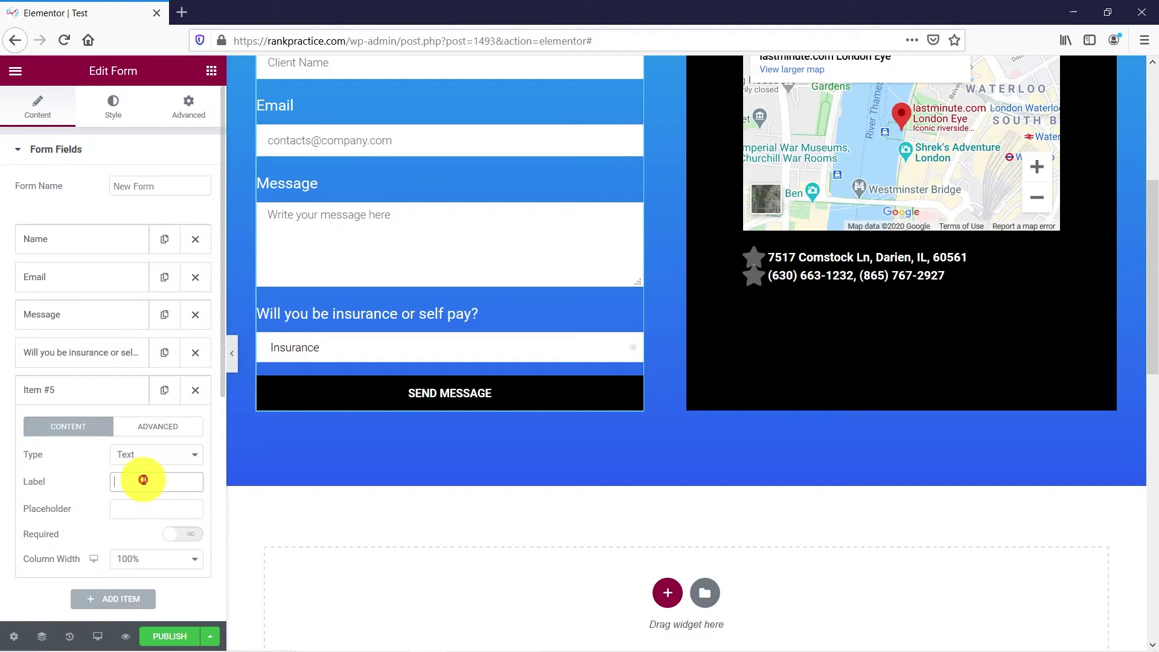
{"action": "type", "text": "Z"}
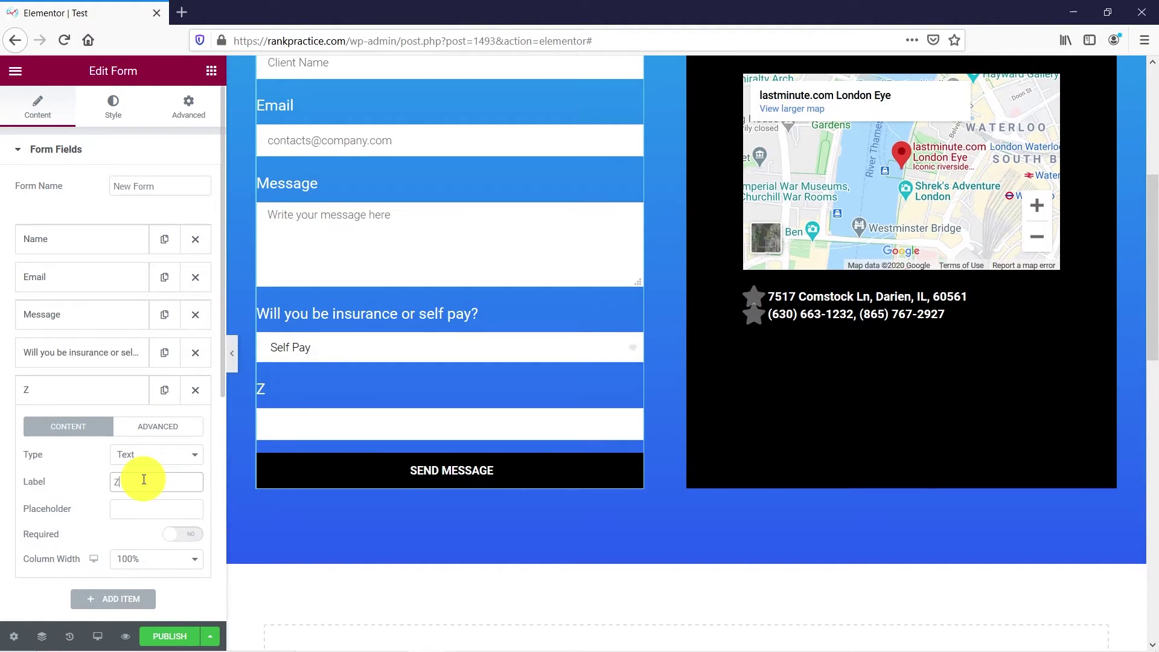
{"action": "type", "text": "ip Code"}
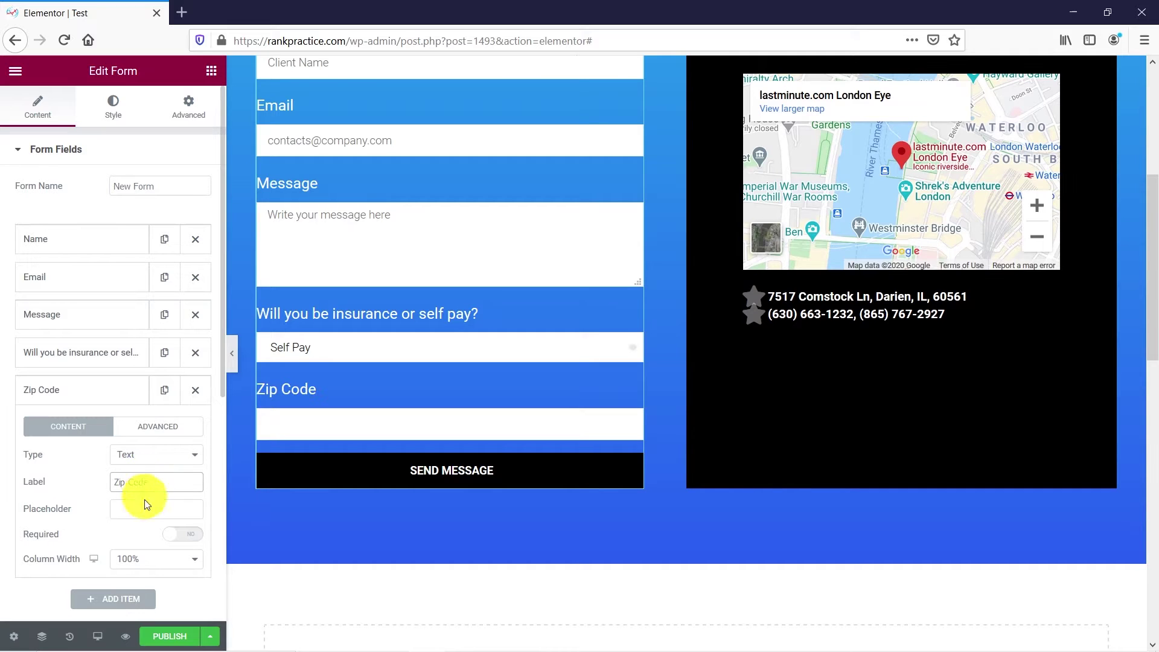
{"action": "left_click", "coordinate": [147, 505]}
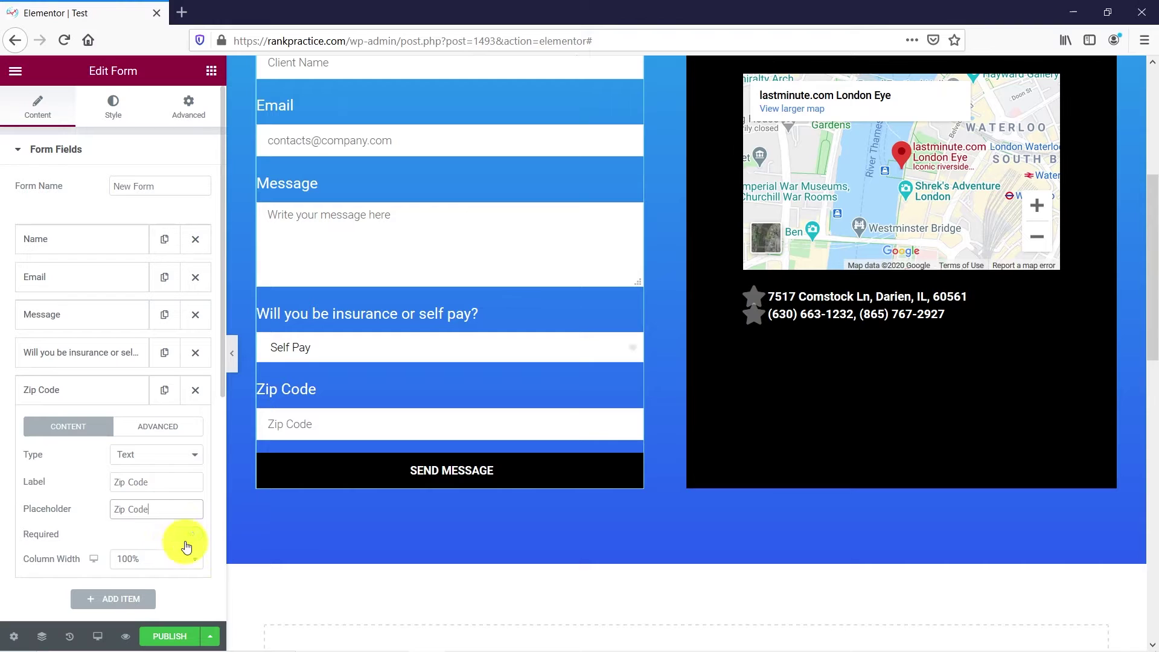
{"action": "left_click", "coordinate": [109, 401]}
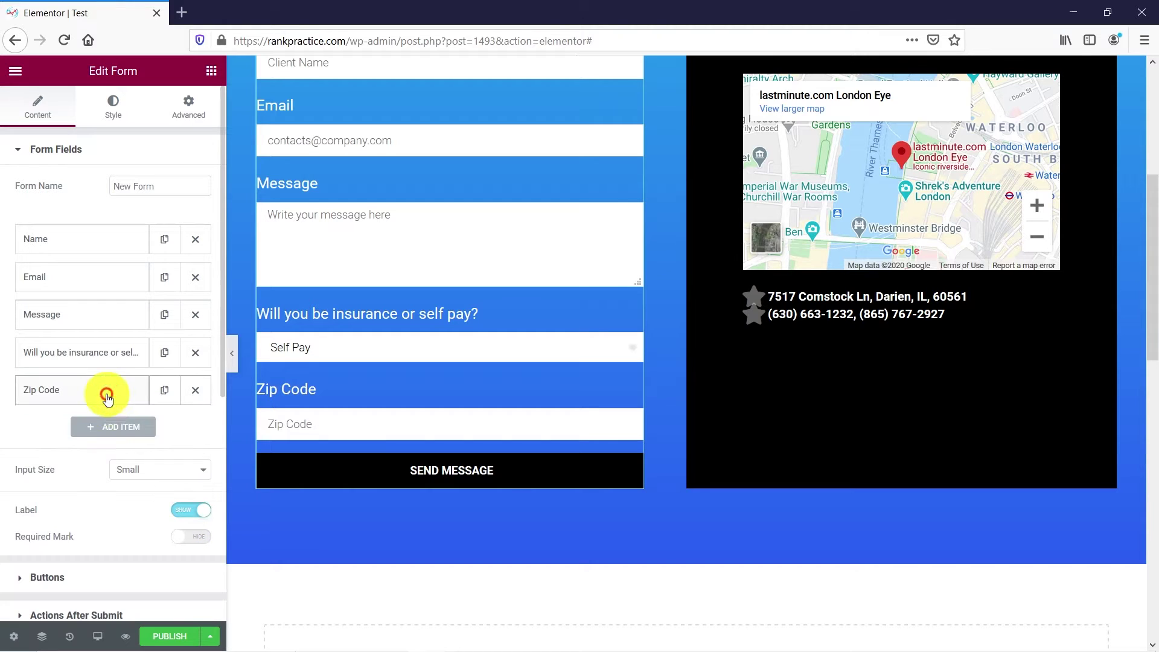
Step: Add a form field of type Checkbox with the label "Symptoms"
{"action": "left_click", "coordinate": [104, 427]}
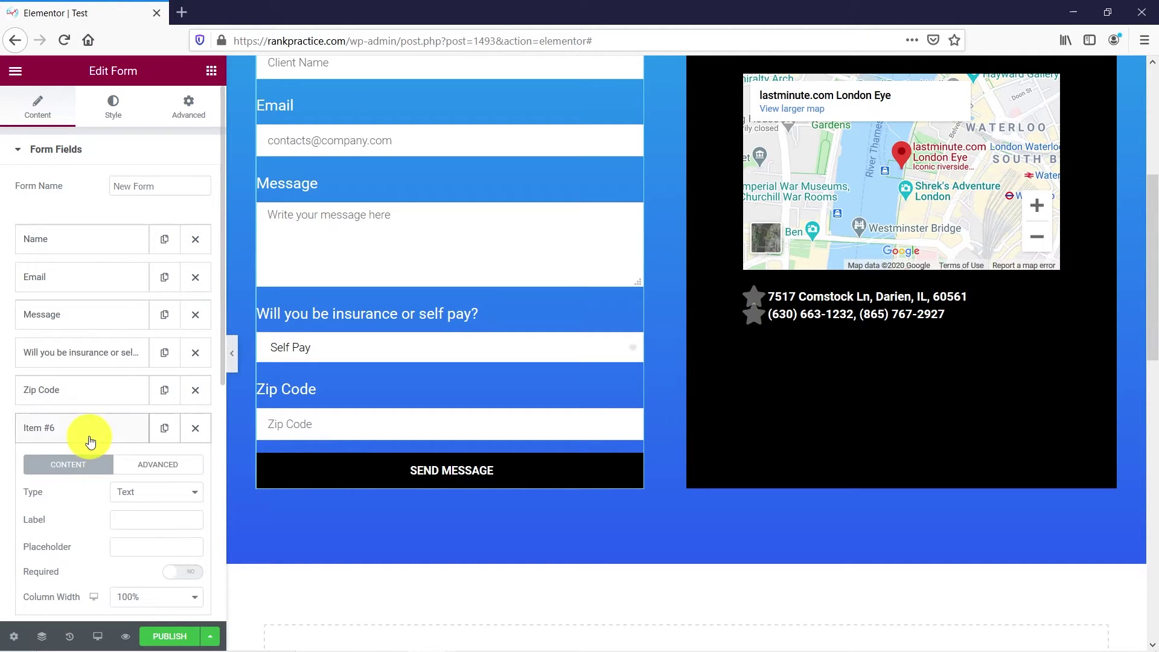
{"action": "left_click", "coordinate": [148, 492]}
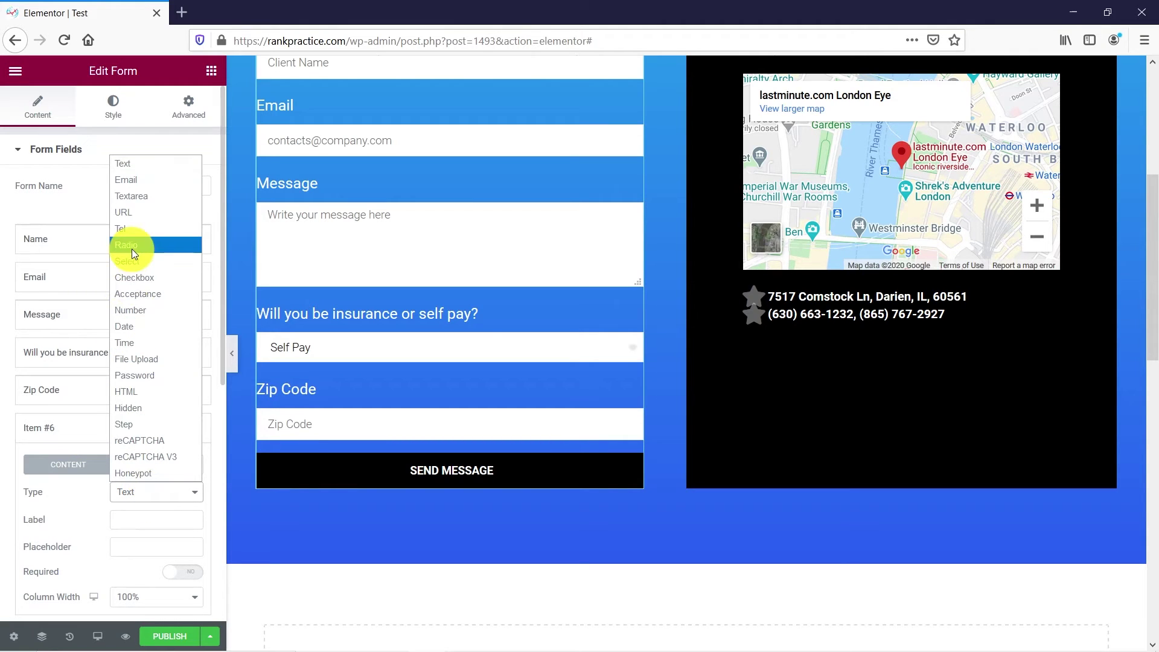
{"action": "left_click", "coordinate": [144, 277]}
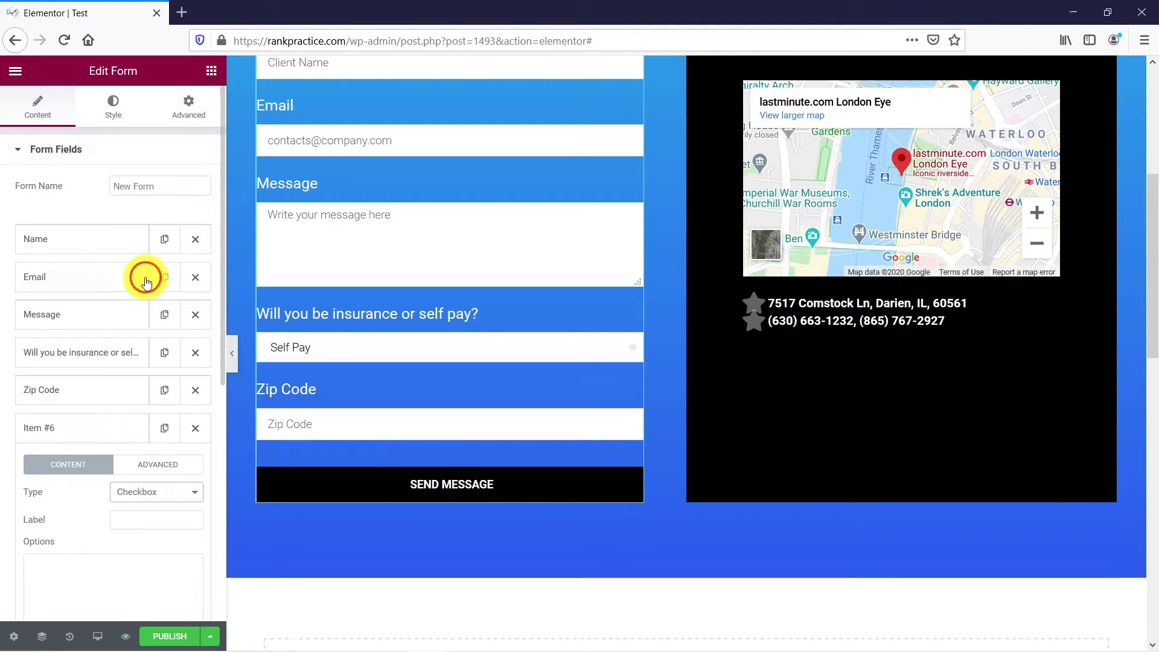
{"action": "left_click", "coordinate": [134, 523]}
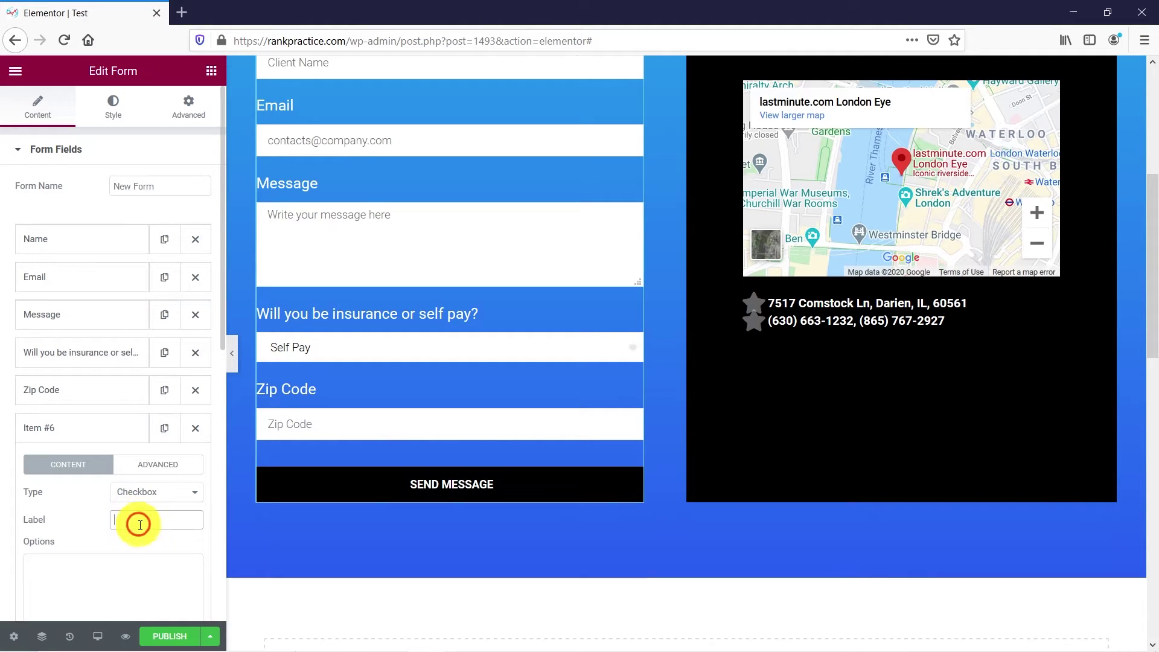
{"action": "type", "text": "Symptoms"}
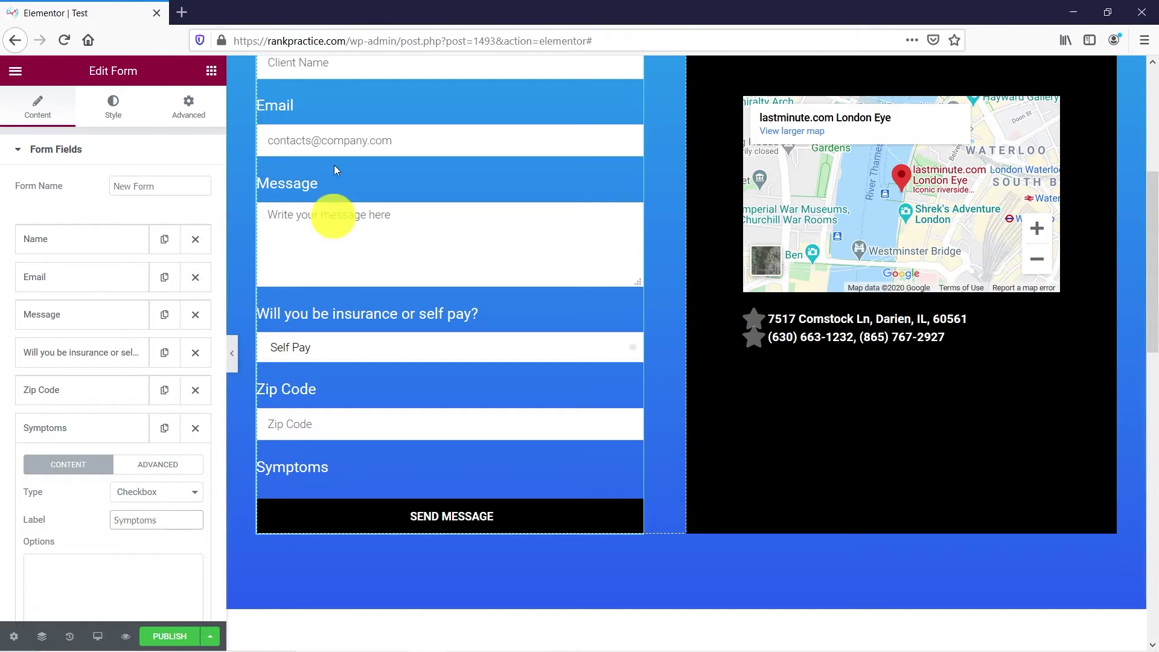
Step: Enter "cough", "fever" and "shortness of breath" on separate lines as the Symptoms field's options, and collapse its settings
{"action": "left_click", "coordinate": [140, 597]}
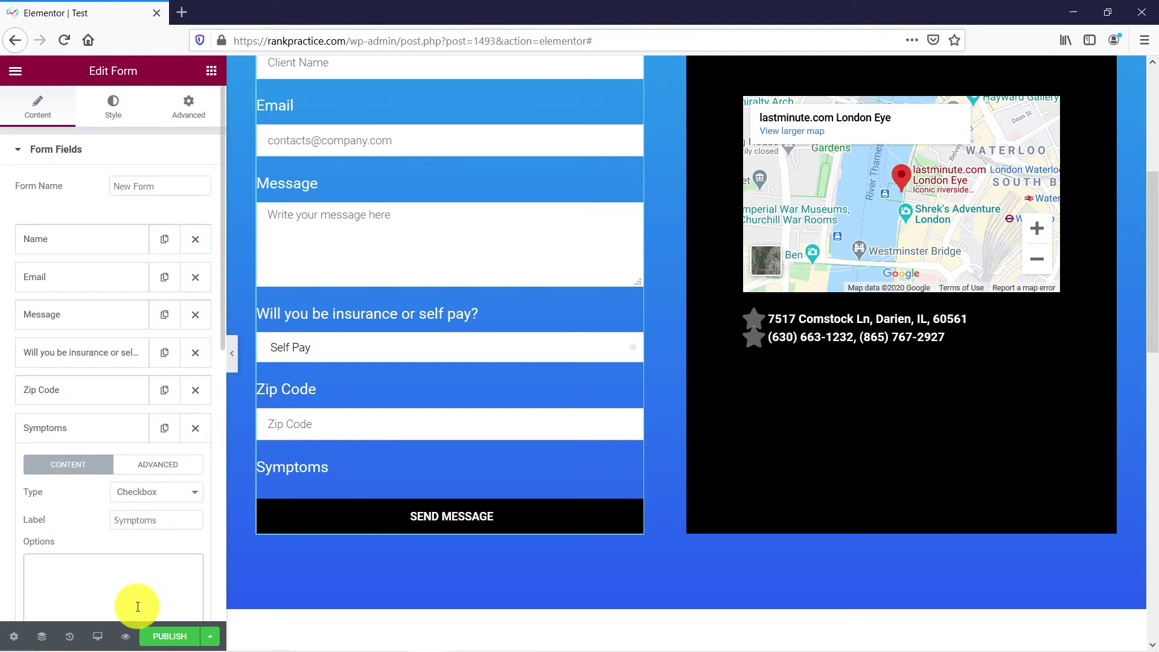
{"action": "type", "text": "c"}
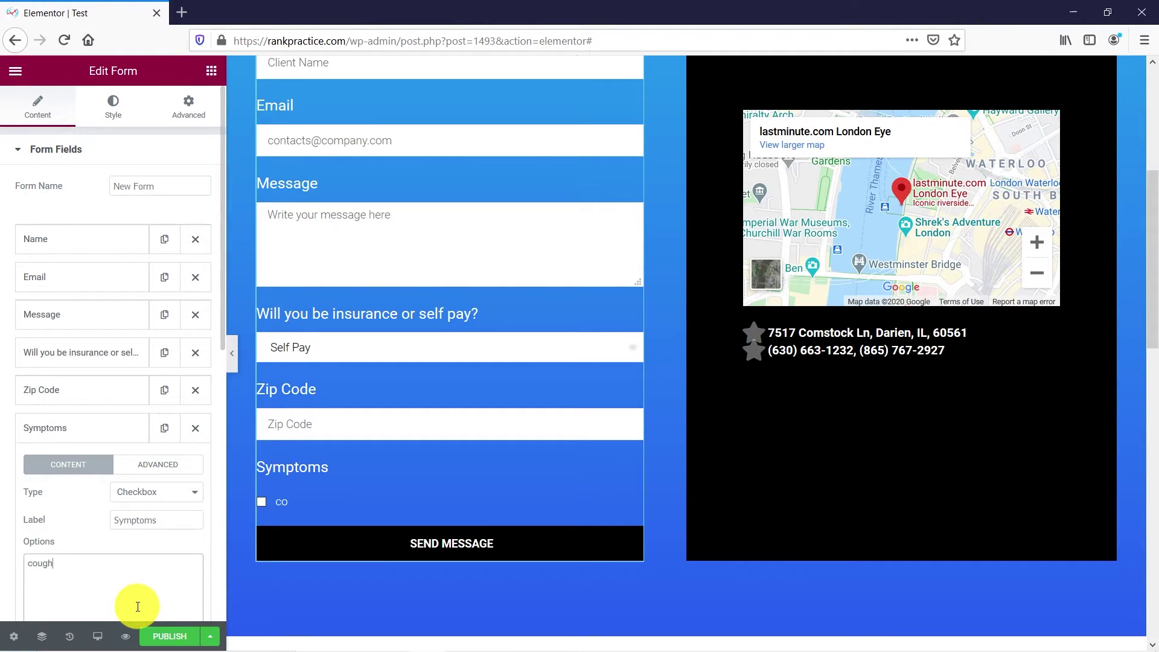
{"action": "type", "text": "ough"}
{"action": "key", "text": "Return"}
{"action": "type", "text": "fever"}
{"action": "key", "text": "Return"}
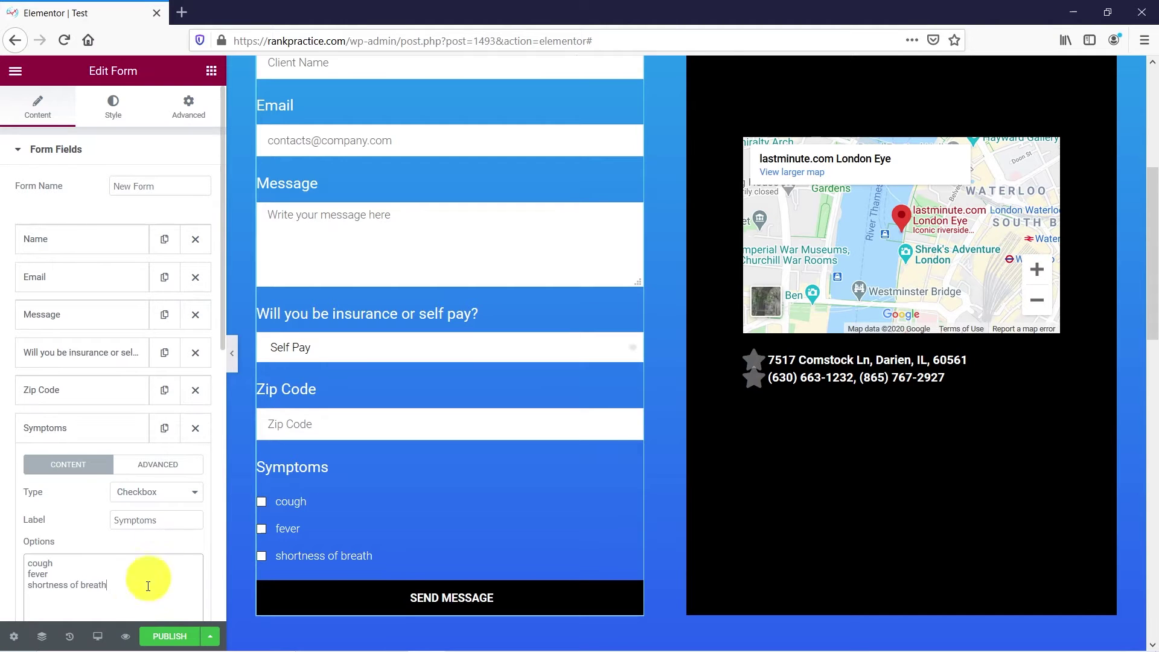
{"action": "scroll", "coordinate": [371, 512], "scroll_direction": "up", "scroll_amount": 1}
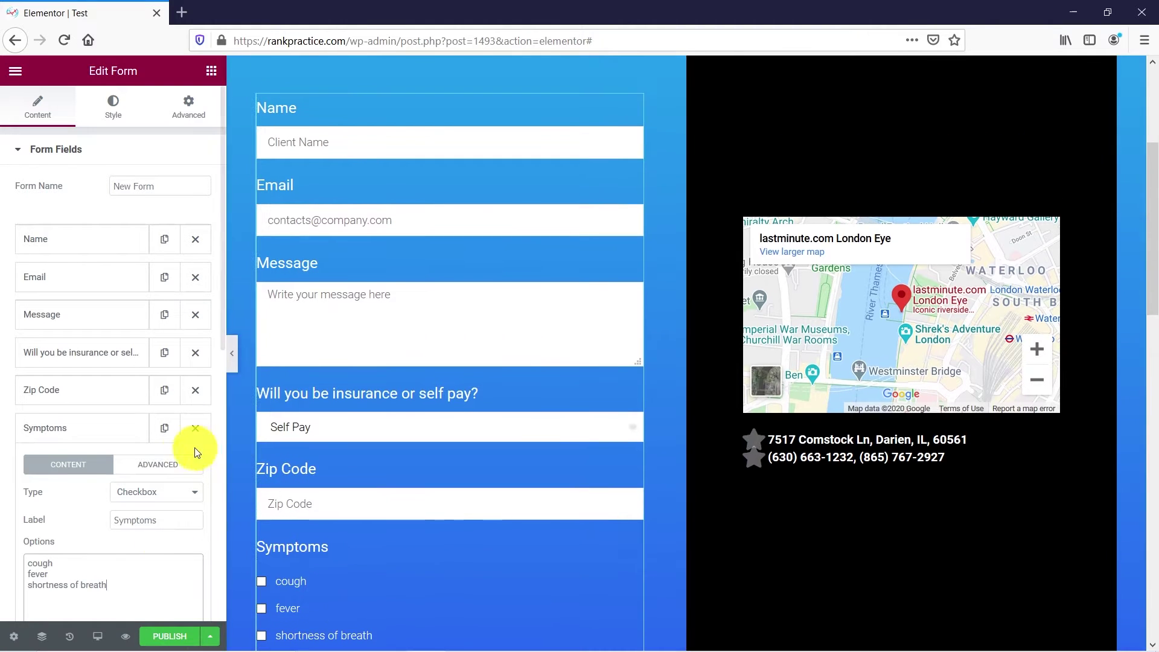
{"action": "left_click", "coordinate": [114, 428]}
Step: Add another field below Symptoms in the contact form and set its type to Radio
{"action": "scroll", "coordinate": [360, 414], "scroll_direction": "down", "scroll_amount": 2}
{"action": "scroll", "coordinate": [360, 414], "scroll_direction": "down", "scroll_amount": 1}
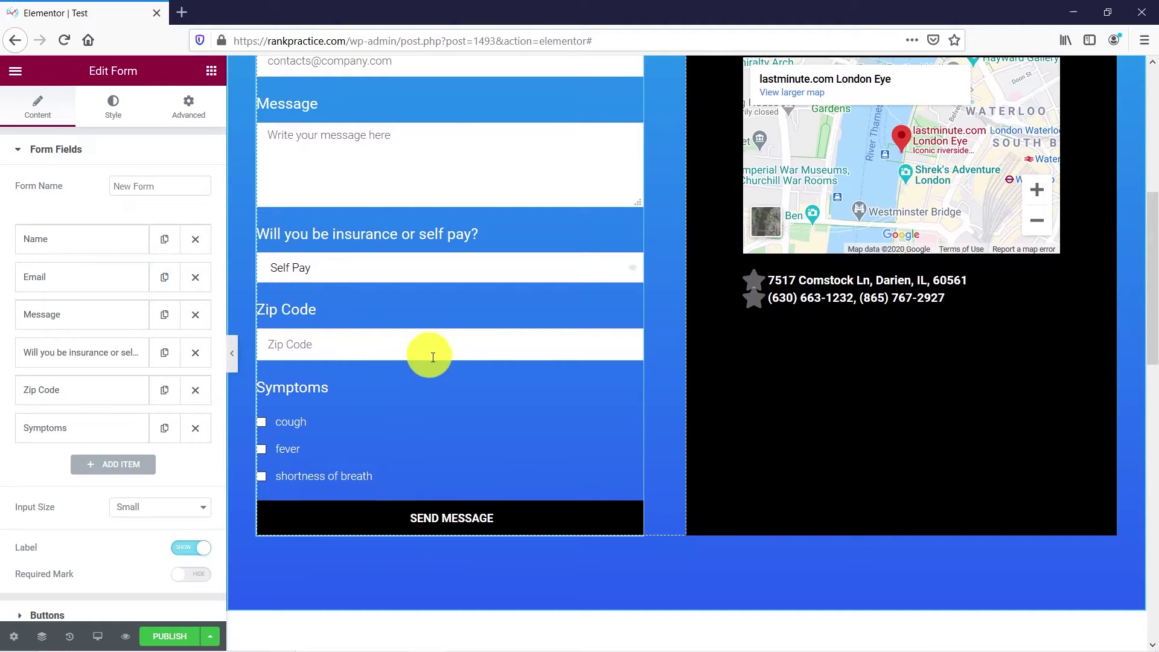
{"action": "scroll", "coordinate": [434, 368], "scroll_direction": "up", "scroll_amount": 5}
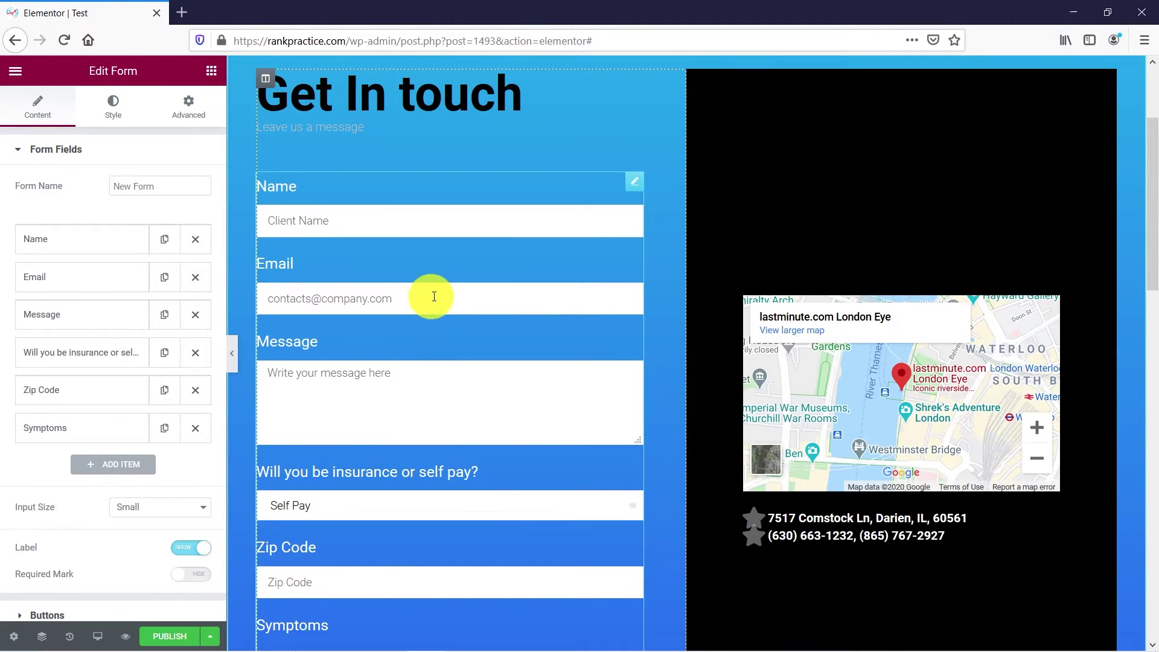
{"action": "scroll", "coordinate": [427, 298], "scroll_direction": "down", "scroll_amount": 3}
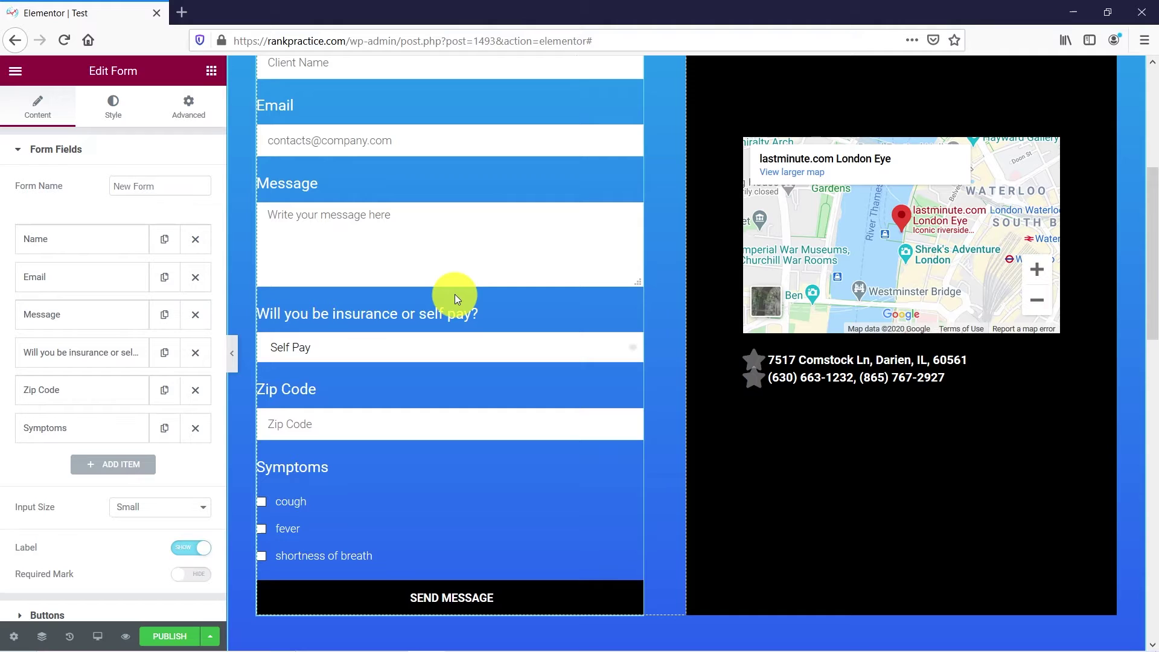
{"action": "left_click", "coordinate": [121, 466]}
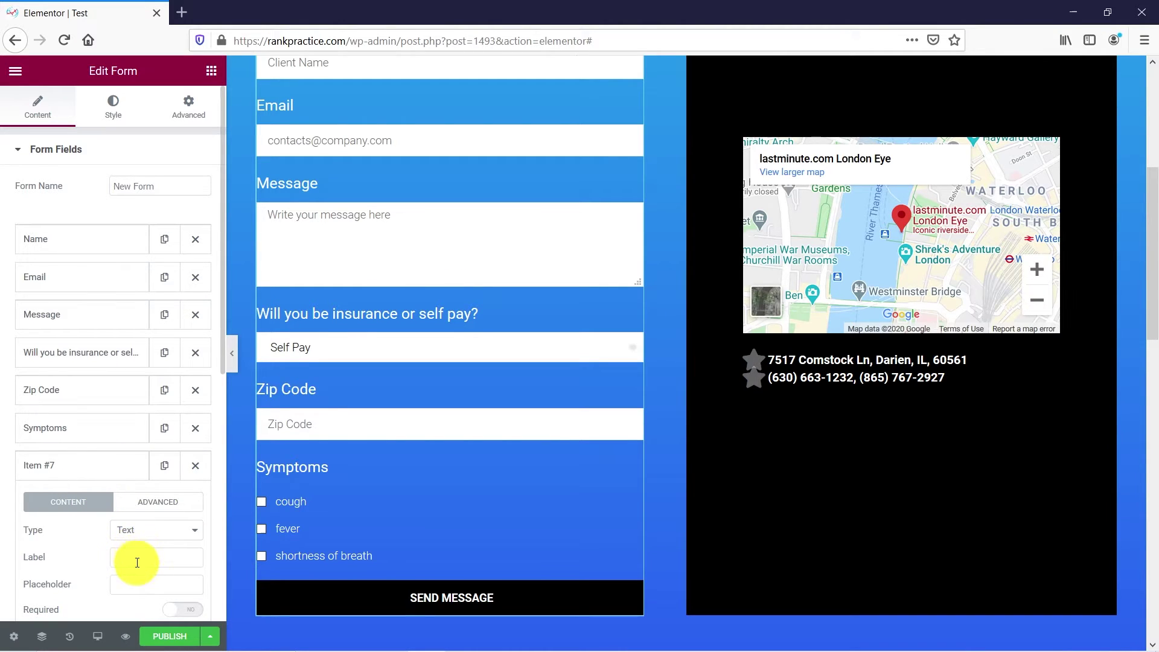
{"action": "left_click", "coordinate": [138, 529]}
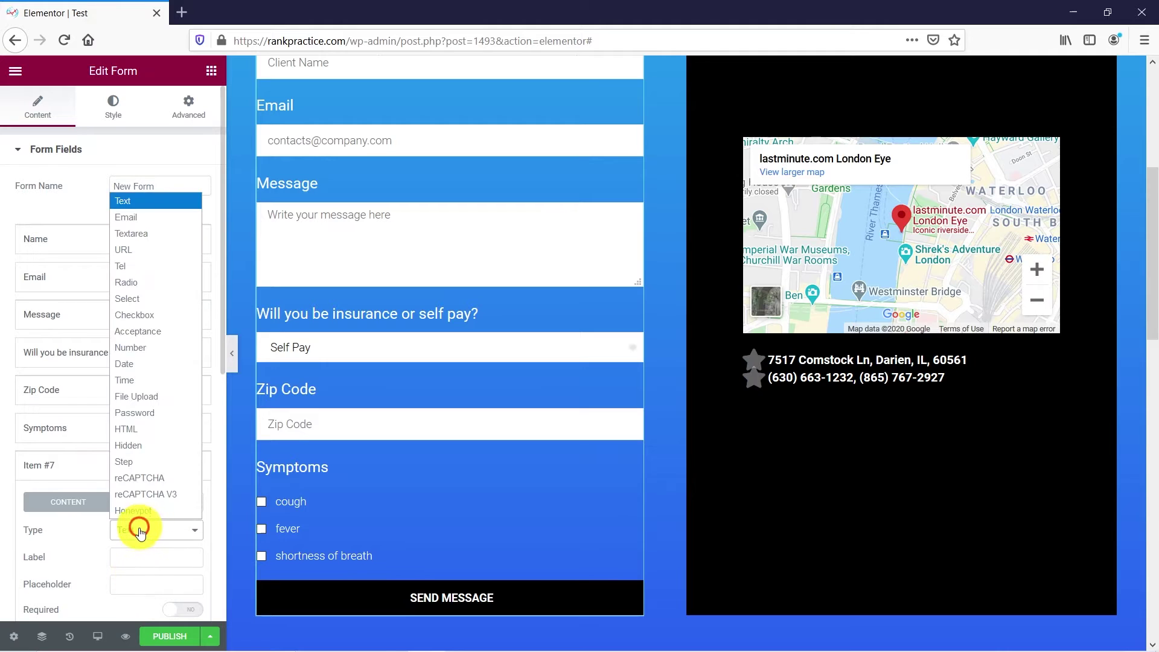
{"action": "left_click", "coordinate": [143, 283]}
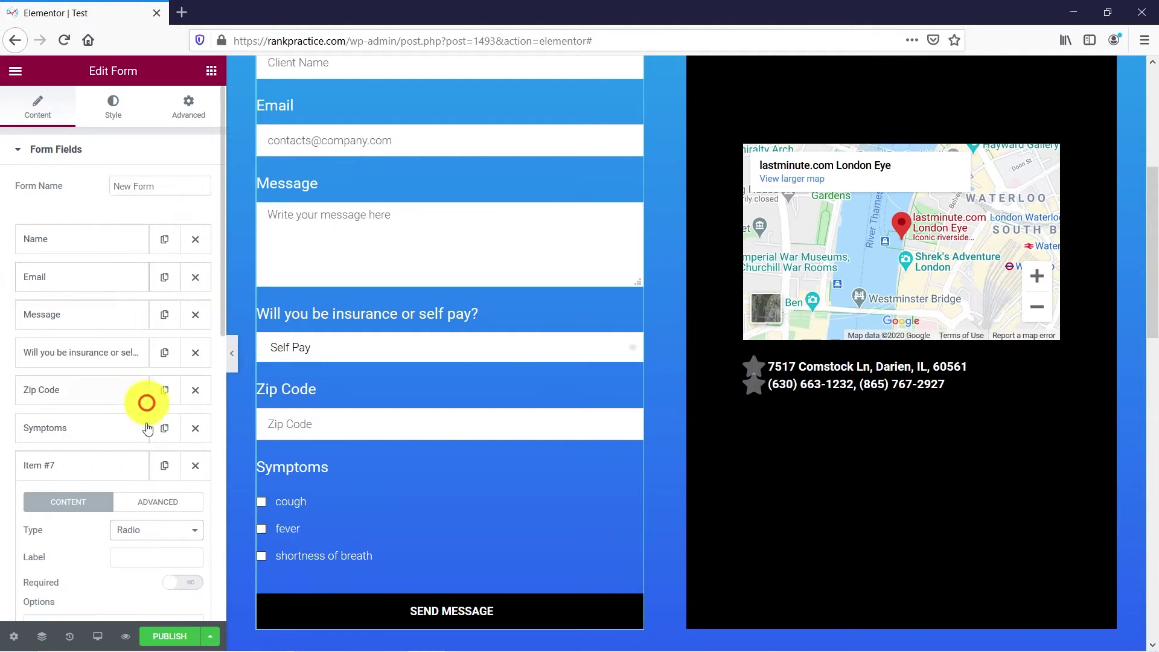
Step: Set the label of the new radio field to "Covid-19"
{"action": "left_click", "coordinate": [137, 553]}
{"action": "scroll", "coordinate": [138, 553], "scroll_direction": "down", "scroll_amount": 2}
{"action": "type", "text": "V"}
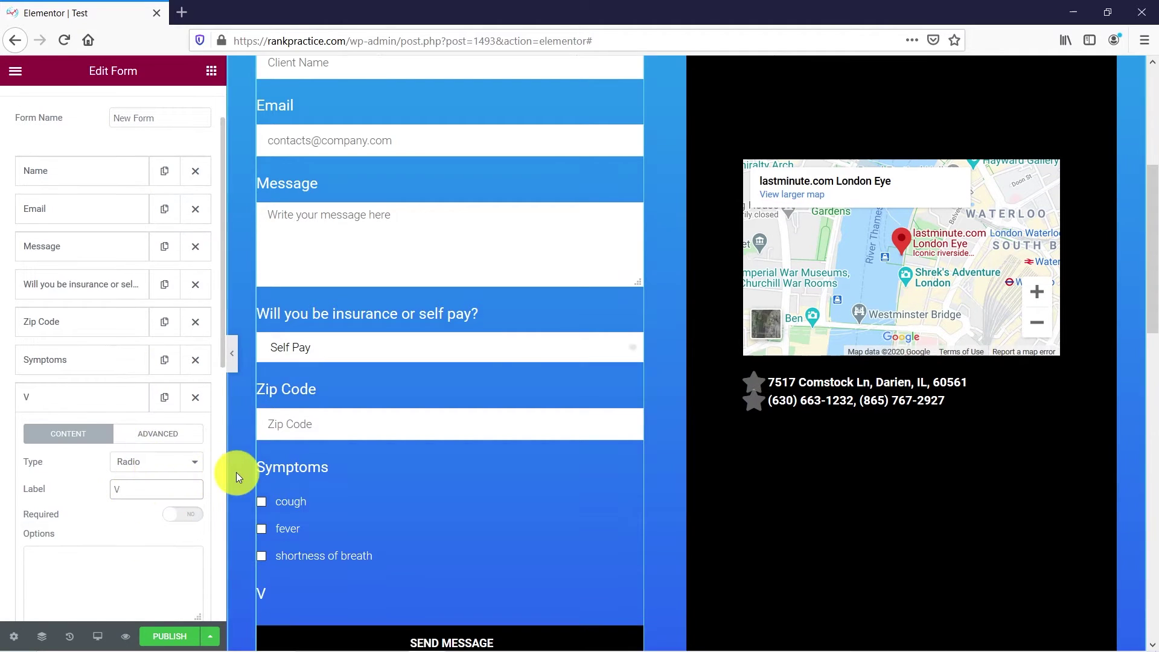
{"action": "key", "text": "BackSpace"}
{"action": "type", "text": "COV"}
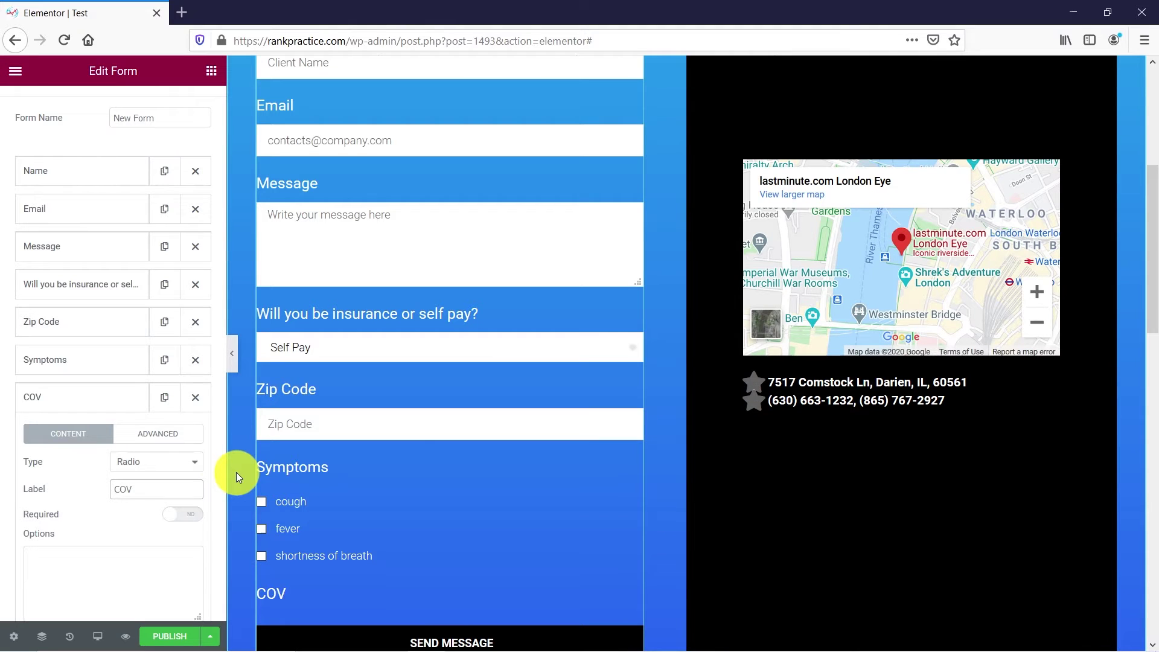
{"action": "key", "text": "BackSpace"}
{"action": "key", "text": "BackSpace"}
{"action": "type", "text": "ovid-19"}
Step: Enter "Yes" and "No" on separate lines as the options of the Covid-19 radio field
{"action": "key", "text": "Tab"}
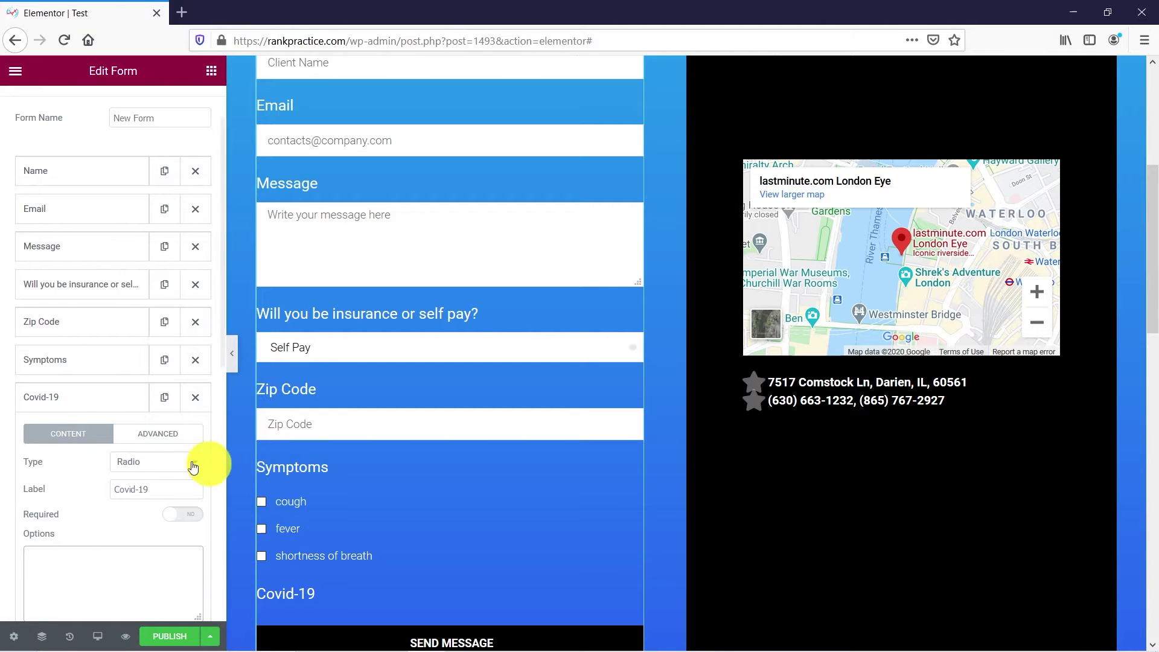
{"action": "scroll", "coordinate": [194, 466], "scroll_direction": "down", "scroll_amount": 2}
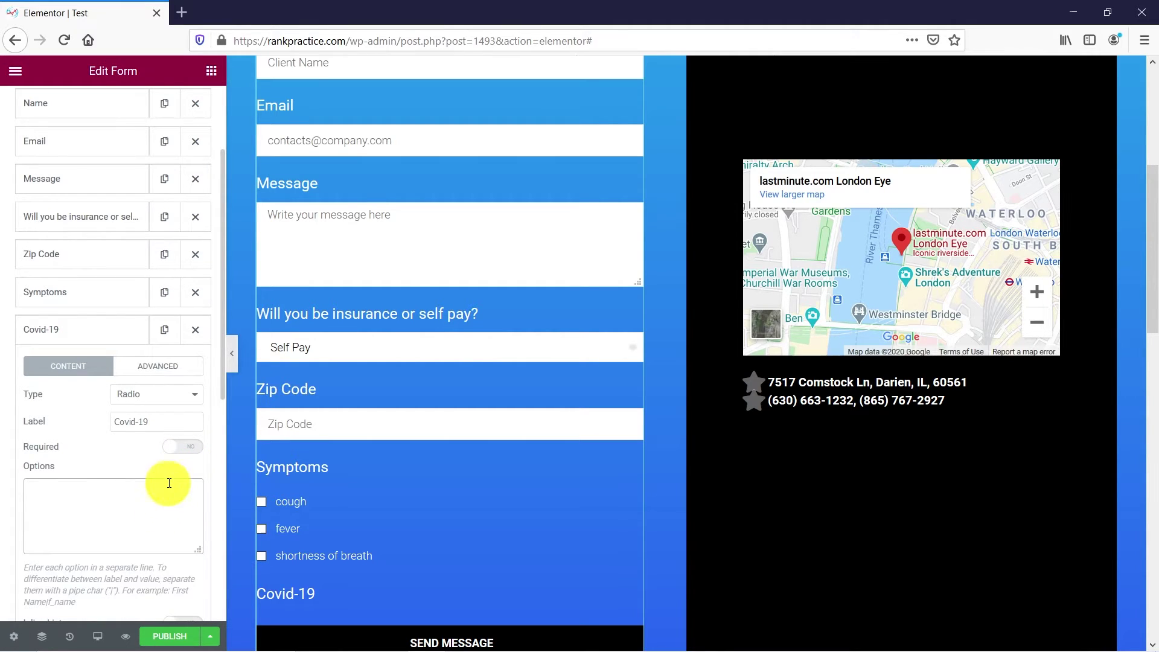
{"action": "type", "text": "H"}
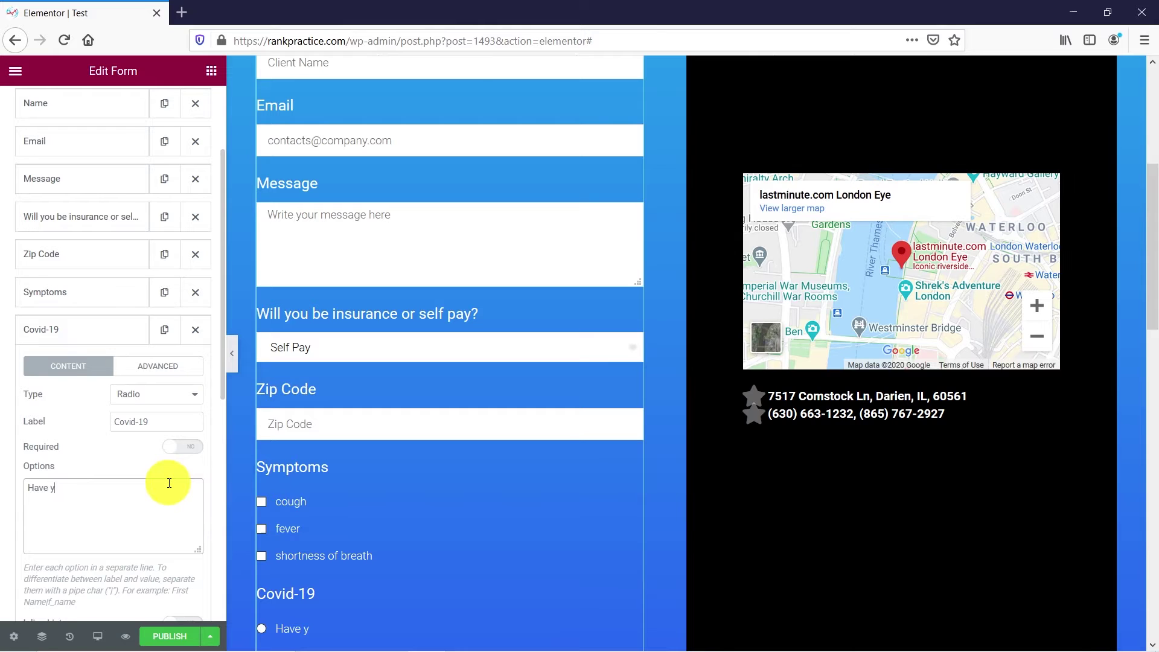
{"action": "key", "text": "BackSpace"}
{"action": "type", "text": "Yes"}
{"action": "key", "text": "Return"}
{"action": "type", "text": "No"}
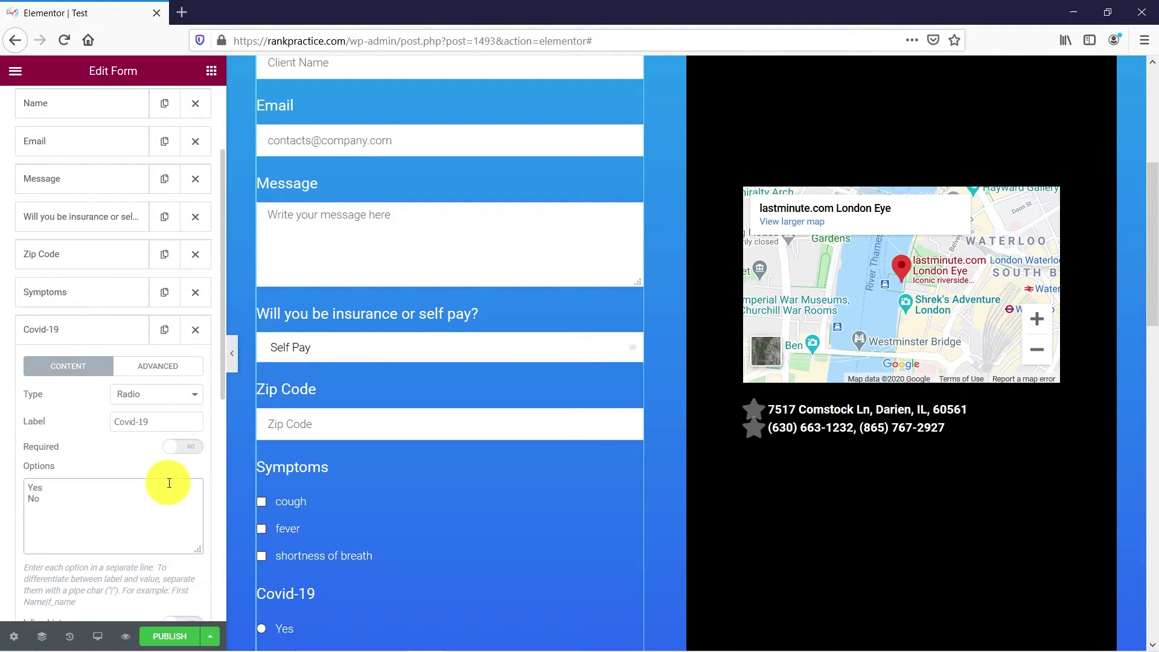
Step: Change the radio field's label to "Have you been in contact with anyone testing positive for Covid-19" and collapse its settings
{"action": "left_click", "coordinate": [119, 424]}
{"action": "type", "text": "Have you been "}
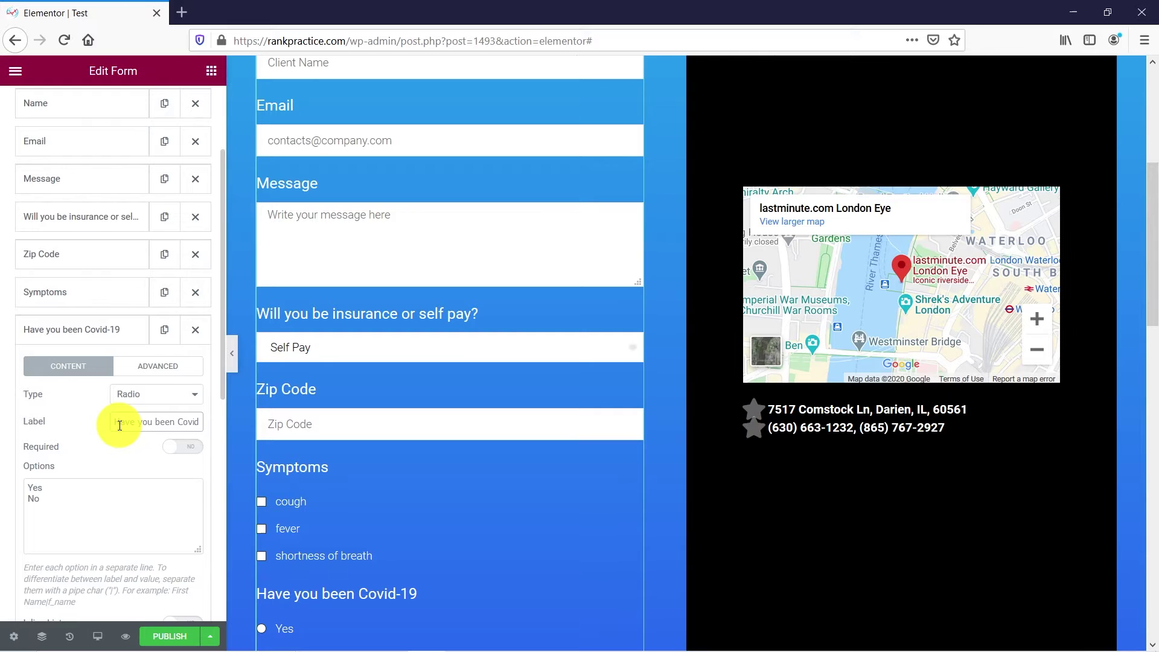
{"action": "type", "text": "in contact w"}
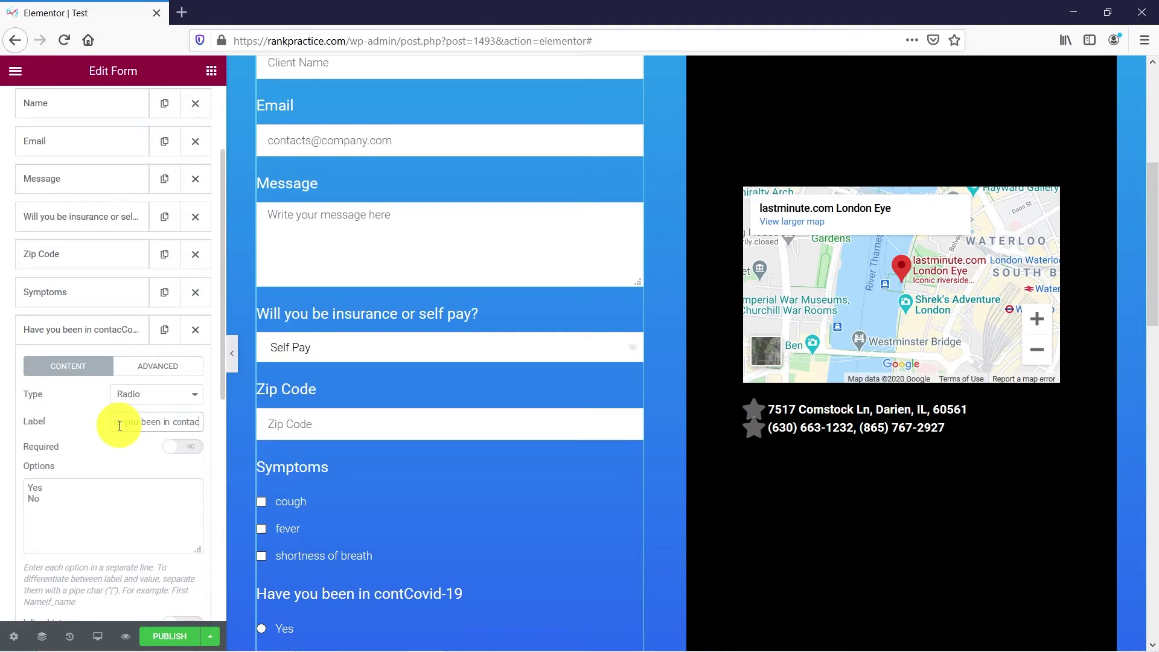
{"action": "type", "text": "ith anyone test"}
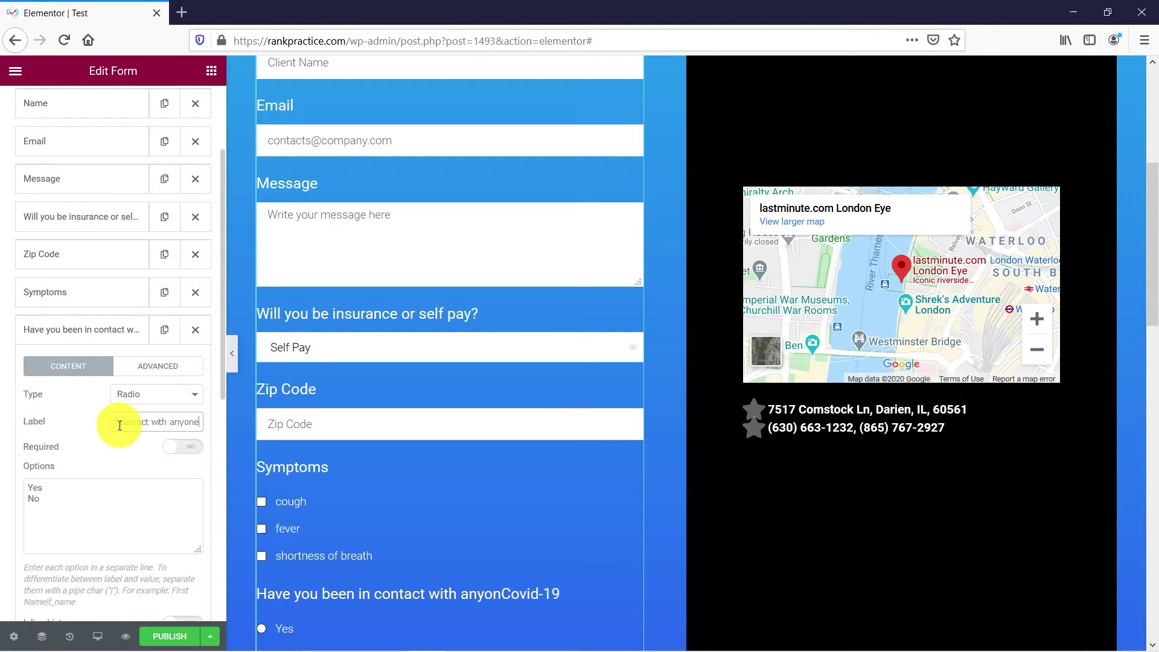
{"action": "type", "text": "ing positive"}
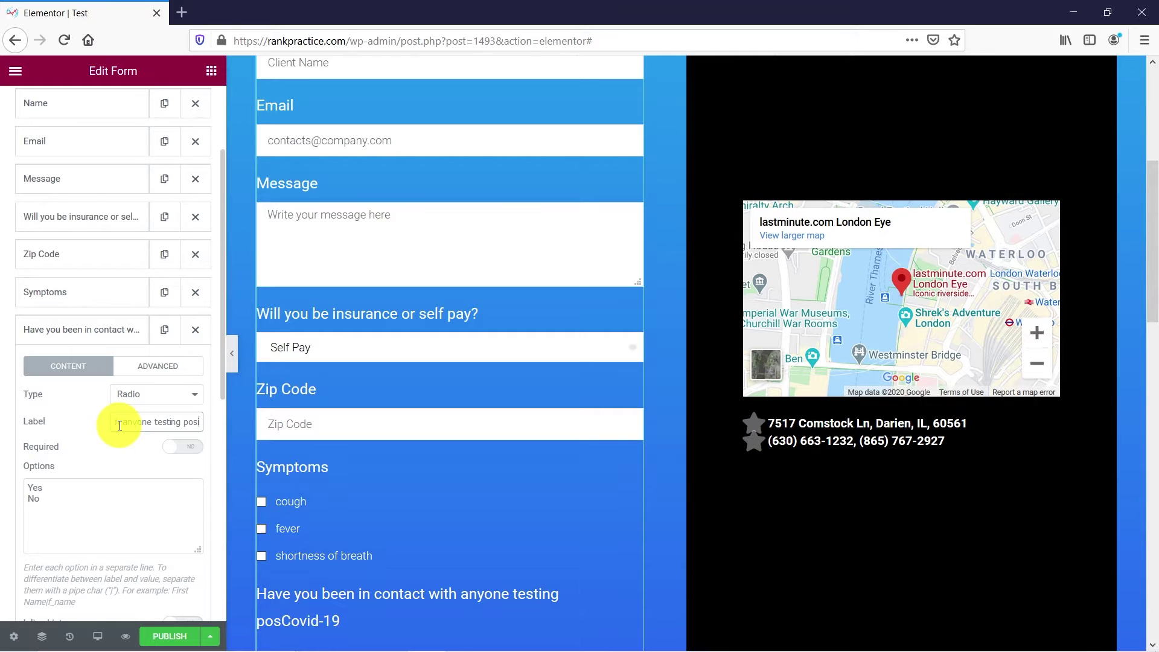
{"action": "type", "text": " for"}
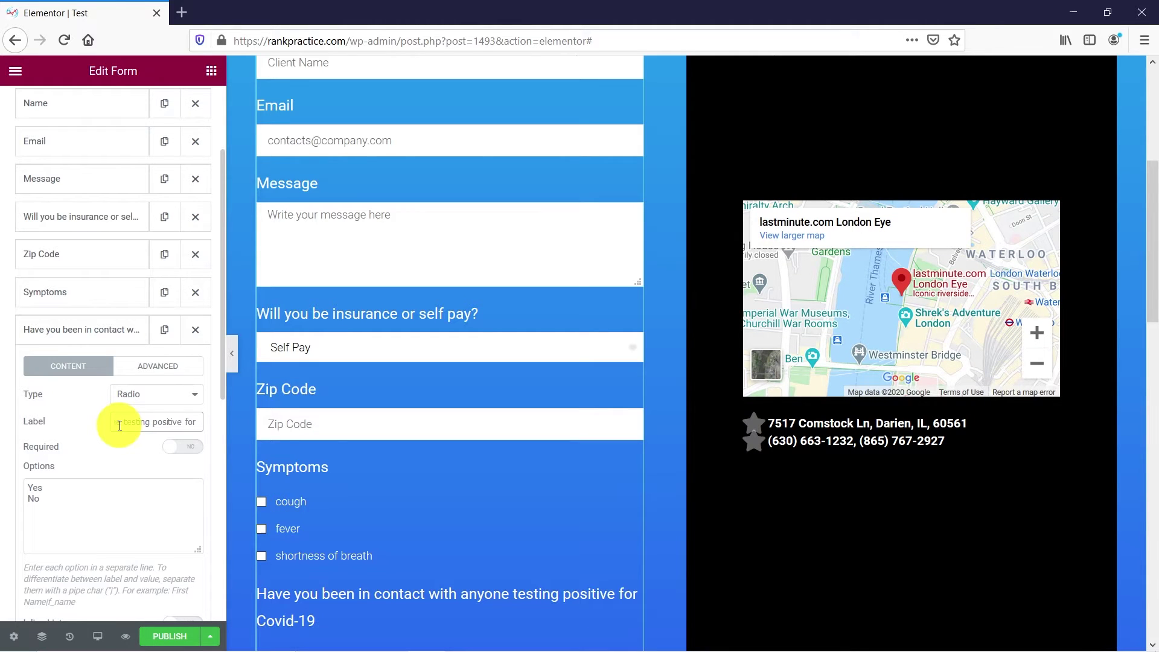
{"action": "scroll", "coordinate": [390, 516], "scroll_direction": "down", "scroll_amount": 6}
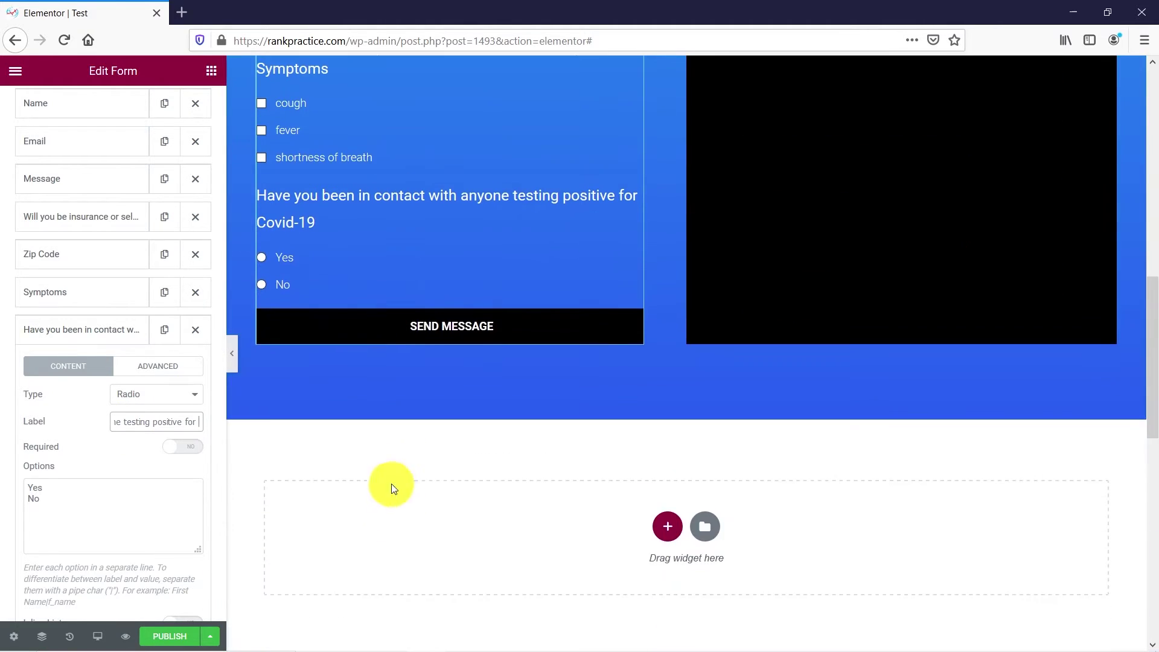
{"action": "left_click", "coordinate": [99, 330]}
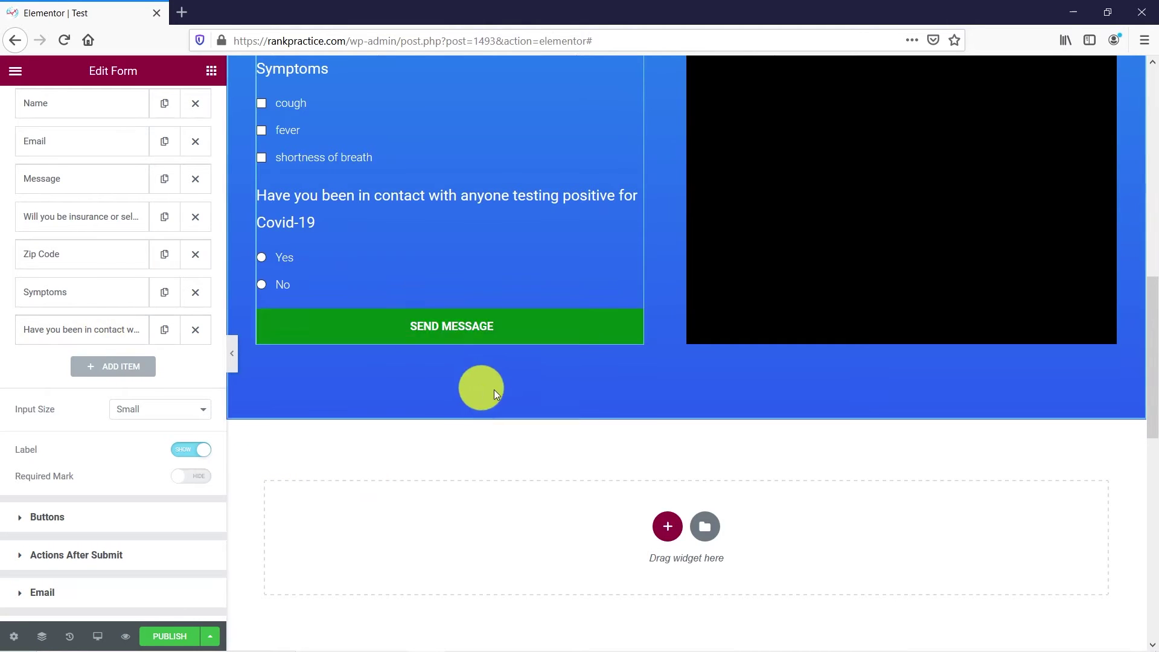
Step: Review the contact form and move the Zip Code field above Name in the field list
{"action": "scroll", "coordinate": [513, 383], "scroll_direction": "up", "scroll_amount": 5}
{"action": "scroll", "coordinate": [537, 381], "scroll_direction": "up", "scroll_amount": 7}
{"action": "scroll", "coordinate": [551, 367], "scroll_direction": "down", "scroll_amount": 8}
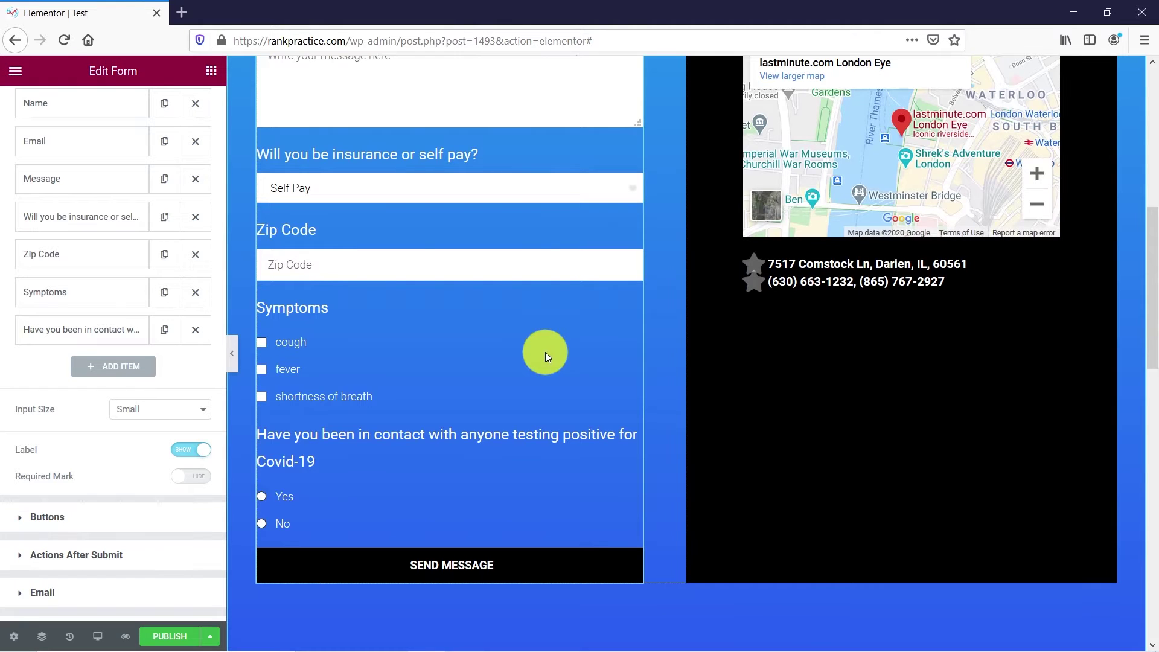
{"action": "scroll", "coordinate": [545, 353], "scroll_direction": "up", "scroll_amount": 5}
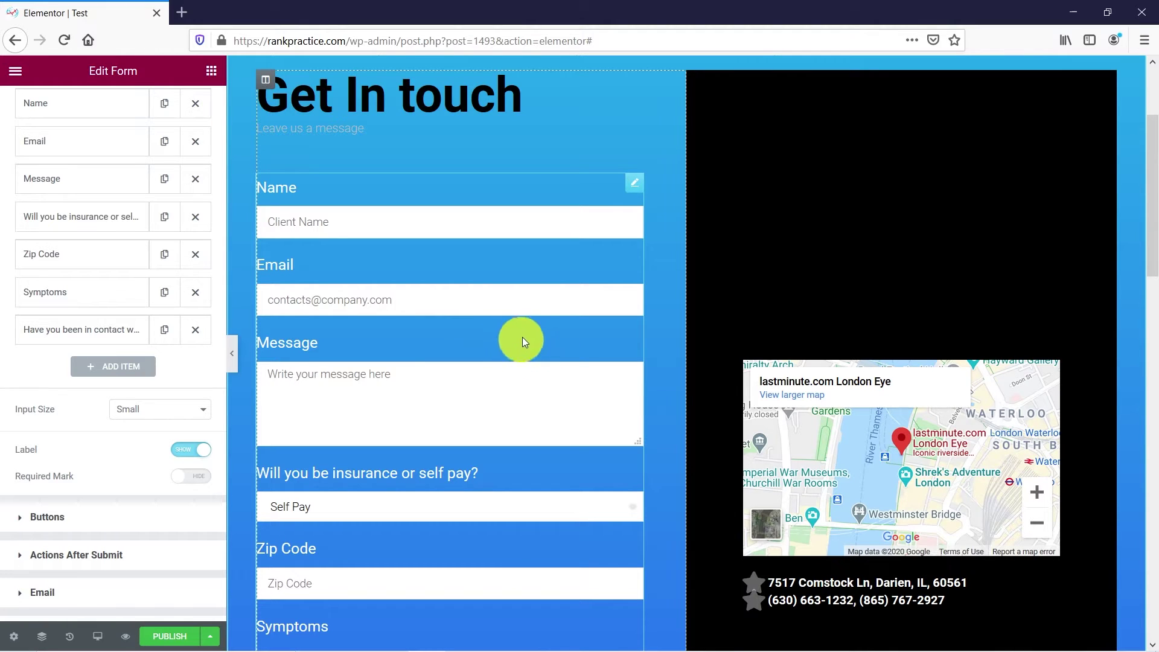
{"action": "scroll", "coordinate": [459, 338], "scroll_direction": "up", "scroll_amount": 3}
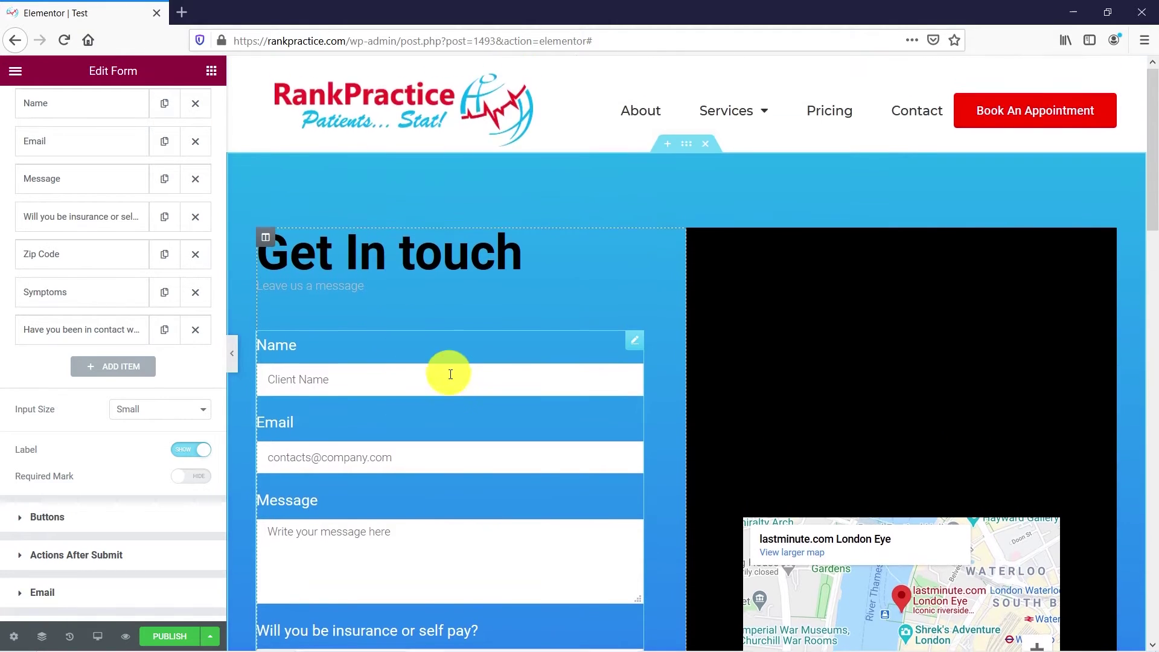
{"action": "scroll", "coordinate": [362, 351], "scroll_direction": "down", "scroll_amount": 3}
{"action": "scroll", "coordinate": [15, 268], "scroll_direction": "up", "scroll_amount": 1}
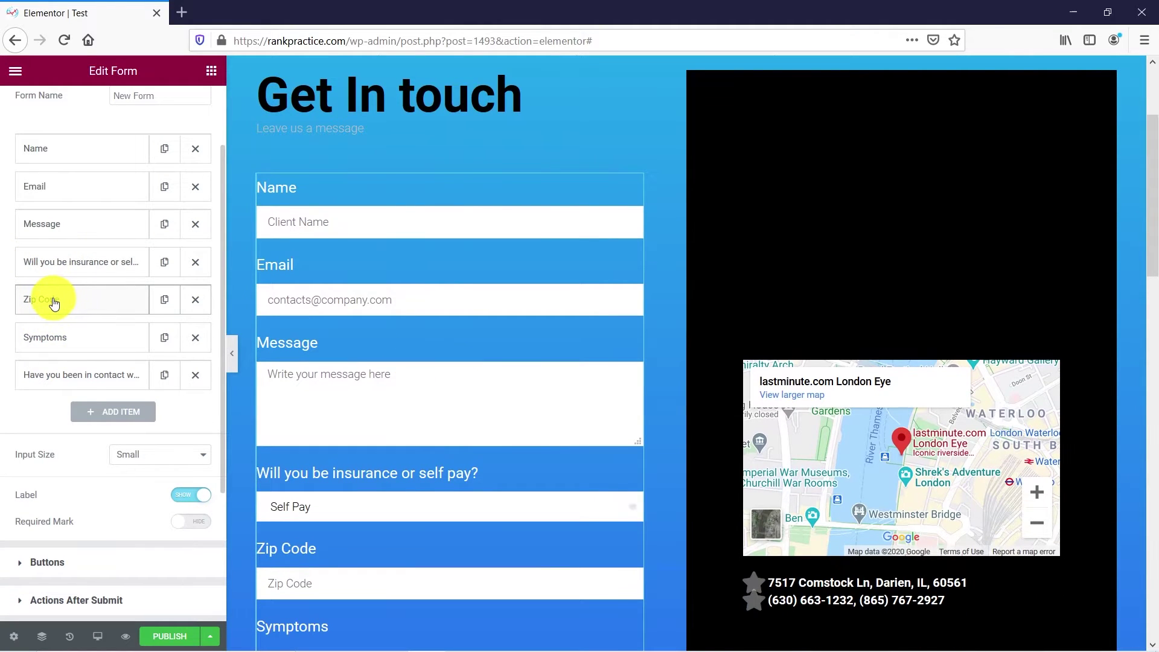
{"action": "left_click_drag", "start_coordinate": [53, 301], "coordinate": [89, 166]}
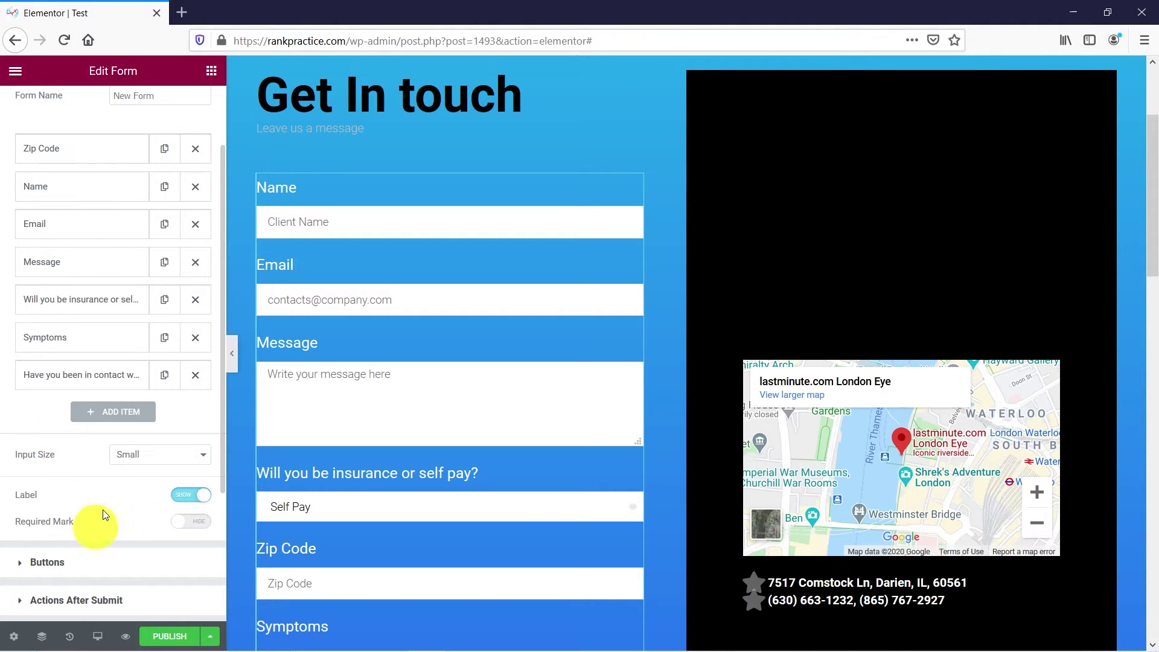
Step: Add a form field of type Step and place it between the Zip Code and Name fields
{"action": "left_click", "coordinate": [109, 414]}
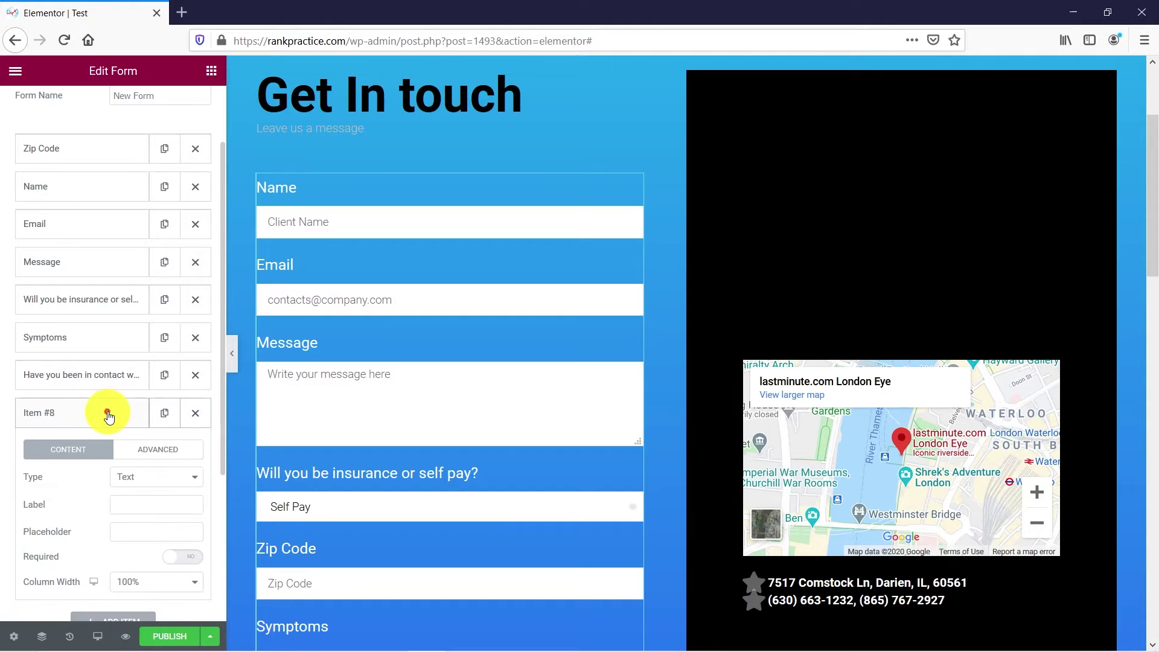
{"action": "left_click", "coordinate": [134, 478]}
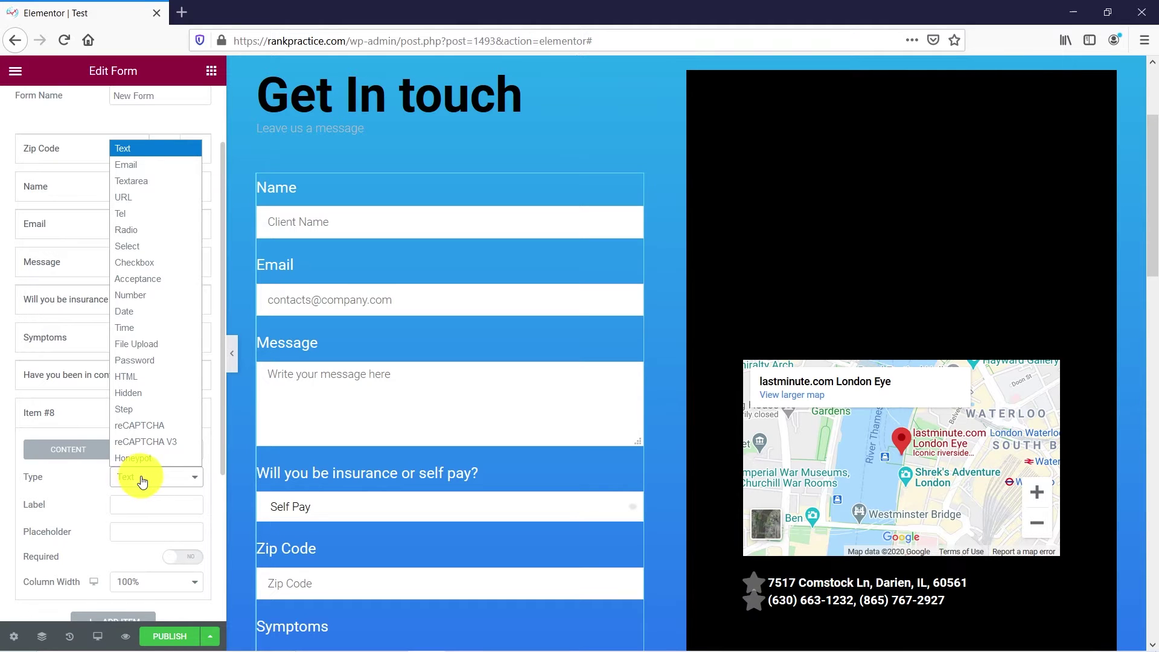
{"action": "left_click", "coordinate": [126, 413]}
{"action": "scroll", "coordinate": [120, 415], "scroll_direction": "down", "scroll_amount": 2}
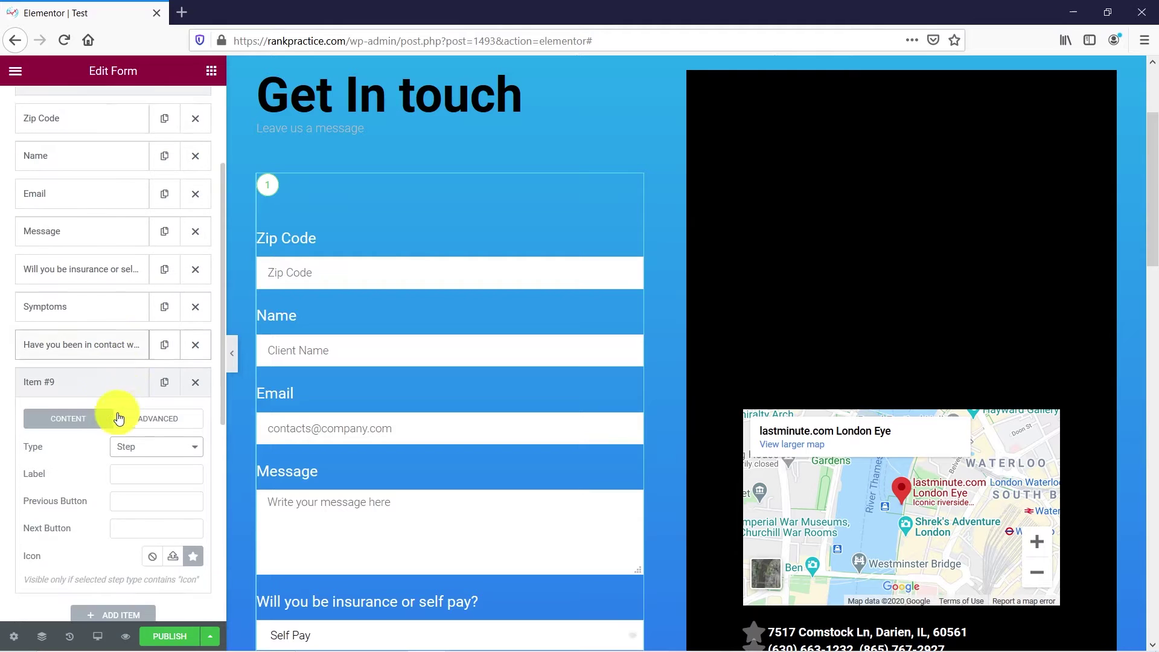
{"action": "left_click", "coordinate": [77, 359]}
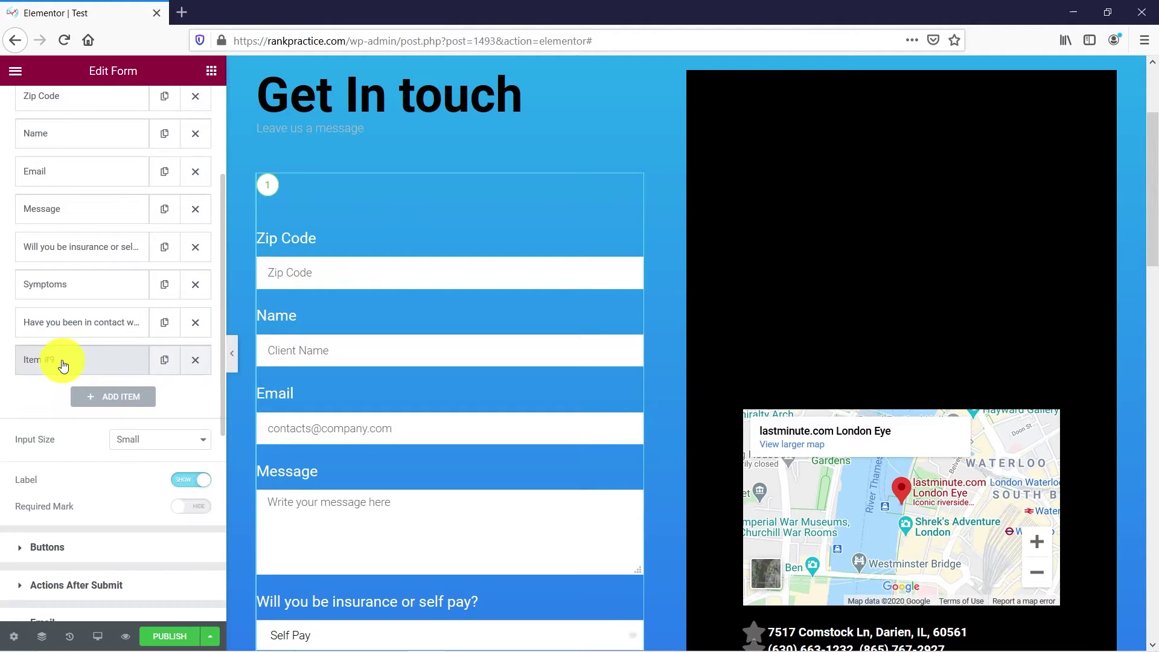
{"action": "scroll", "coordinate": [63, 363], "scroll_direction": "up", "scroll_amount": 1}
{"action": "left_click_drag", "start_coordinate": [54, 401], "coordinate": [64, 181]}
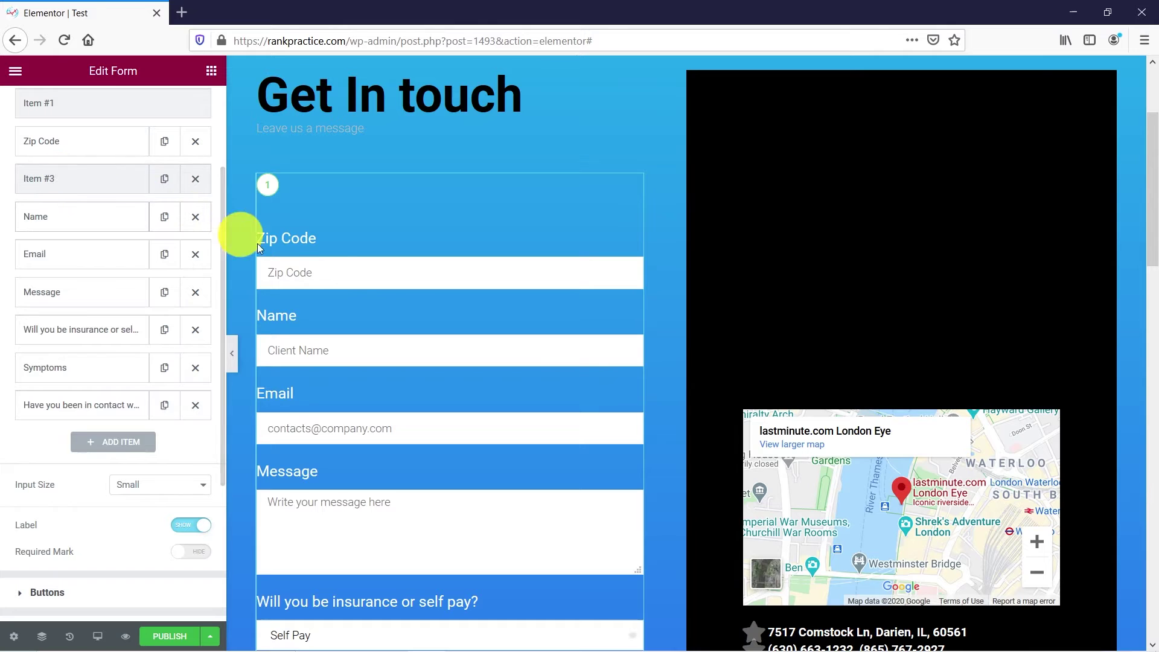
Step: Add another field of type Step at the end of the contact form's field list
{"action": "scroll", "coordinate": [381, 276], "scroll_direction": "up", "scroll_amount": 3}
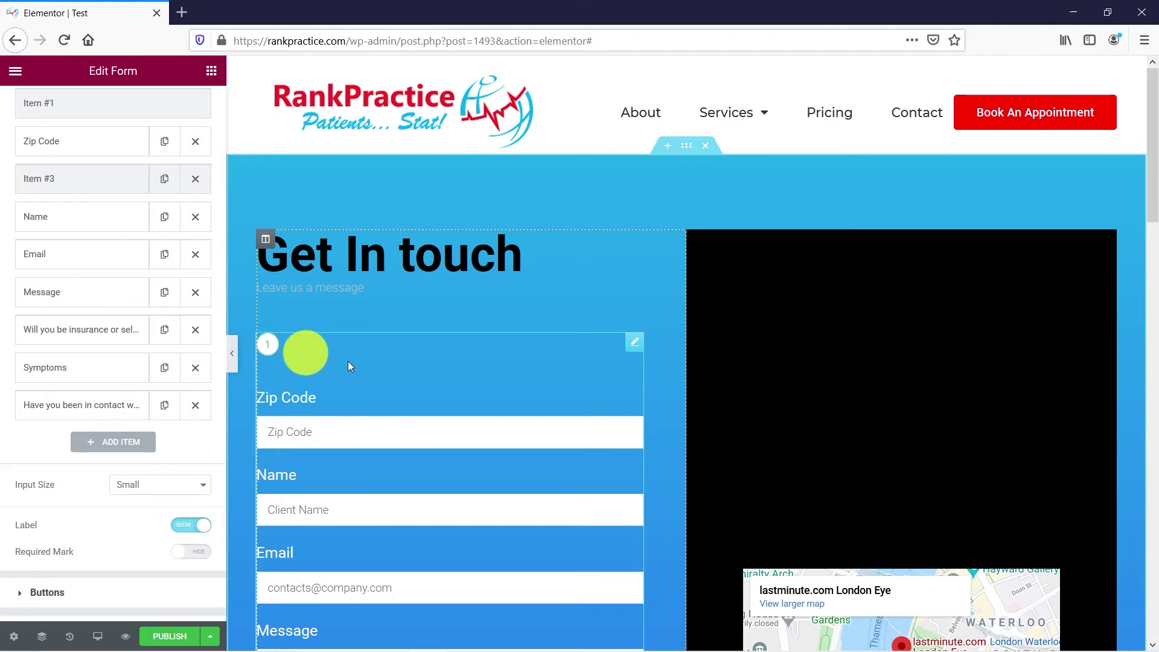
{"action": "left_click", "coordinate": [635, 343]}
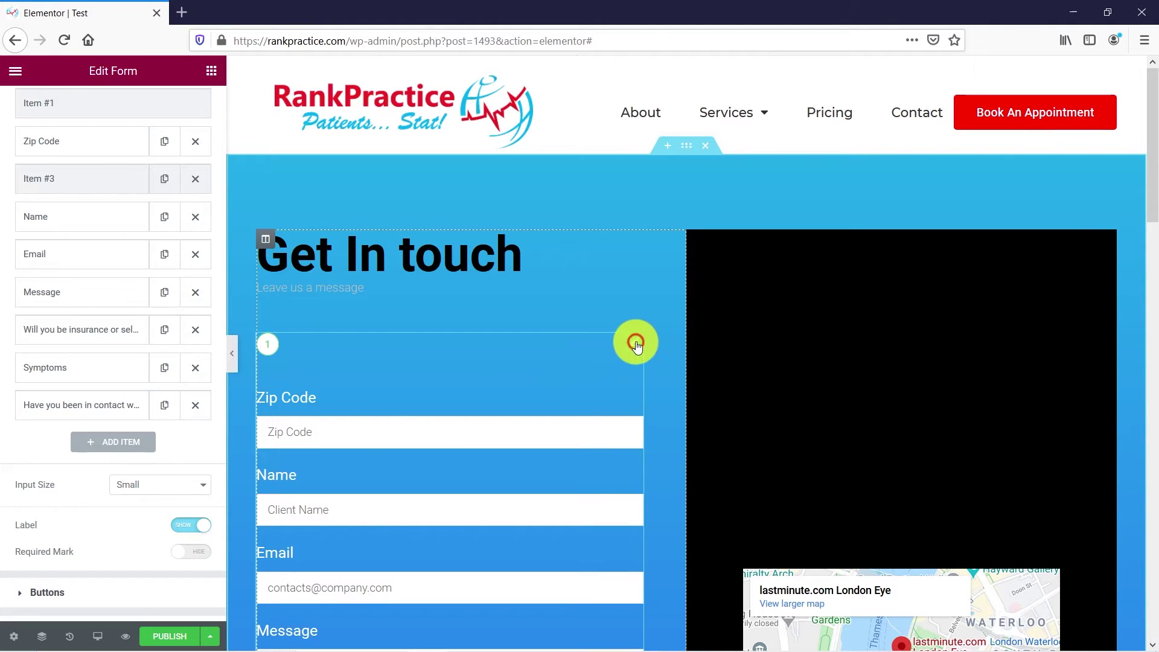
{"action": "left_click", "coordinate": [123, 445]}
{"action": "left_click", "coordinate": [149, 512]}
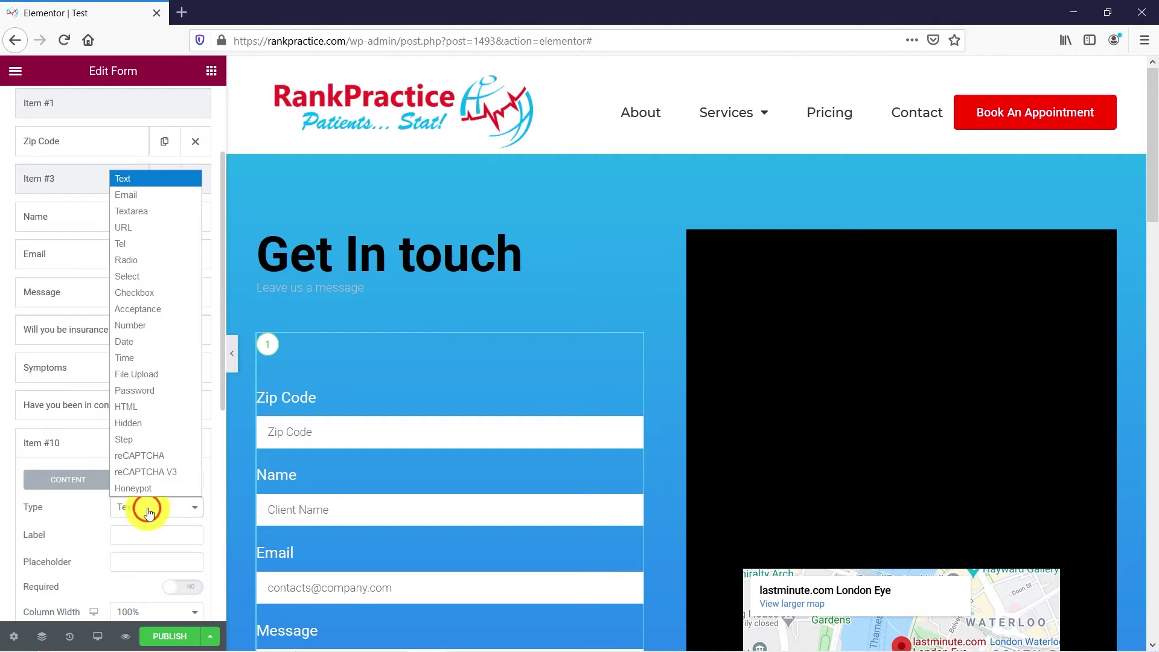
{"action": "left_click", "coordinate": [136, 439]}
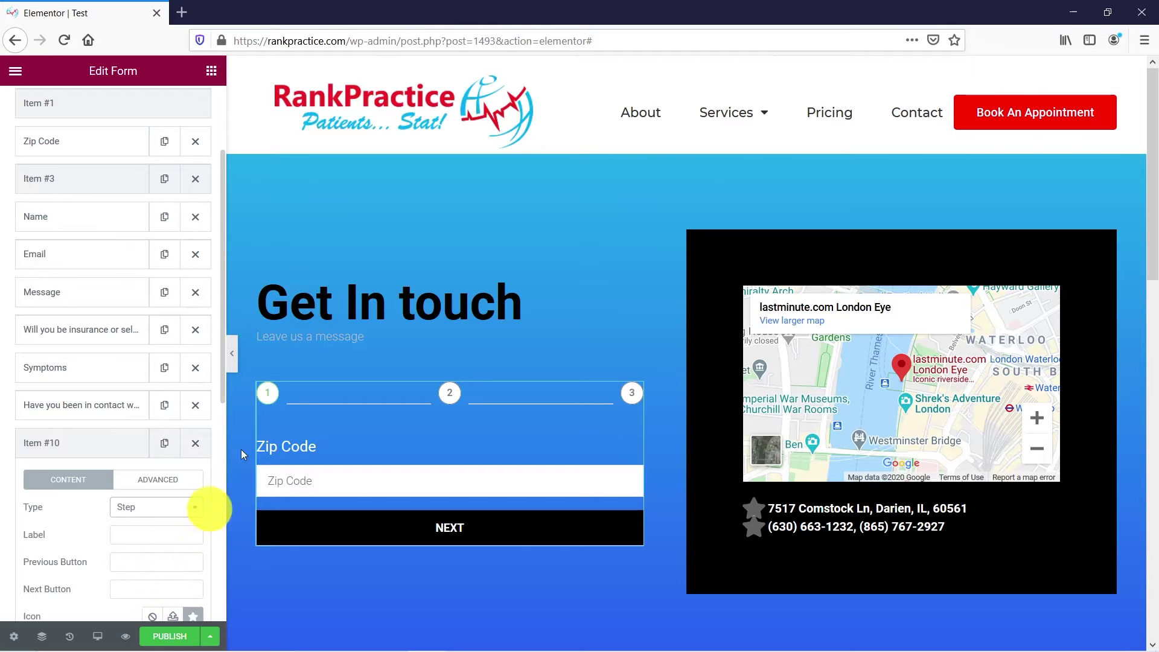
Step: Move the insurance or self pay question above Name, and place the newest Step field between that question and Name
{"action": "left_click", "coordinate": [395, 435]}
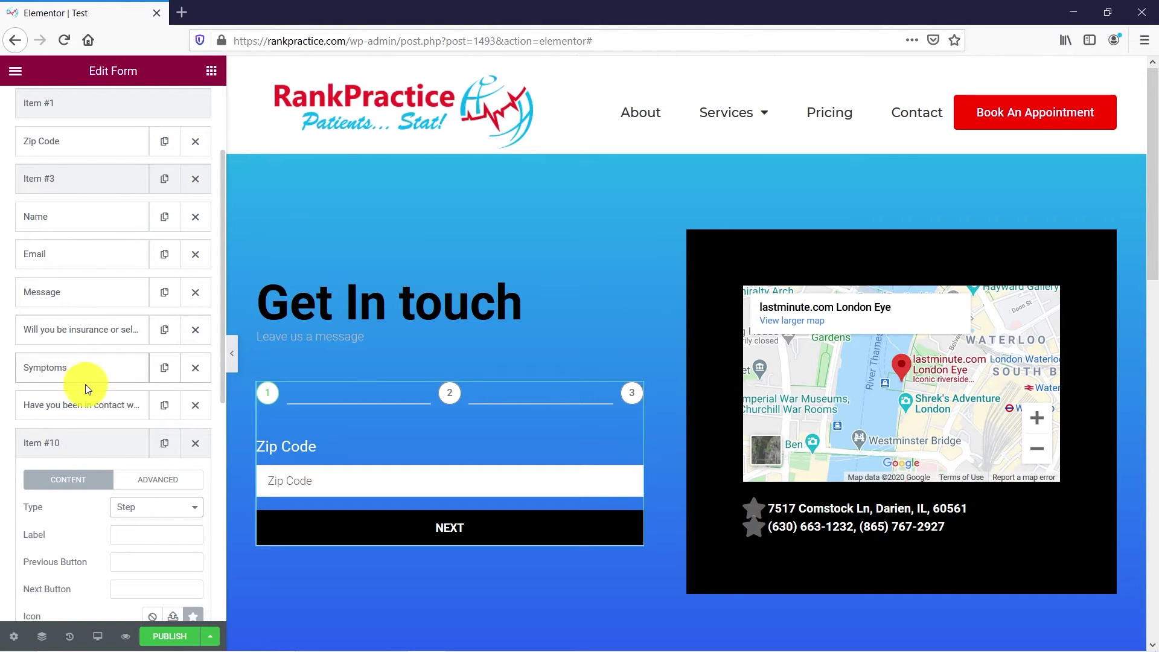
{"action": "left_click_drag", "start_coordinate": [77, 323], "coordinate": [76, 312]}
{"action": "left_click_drag", "start_coordinate": [74, 222], "coordinate": [73, 217]}
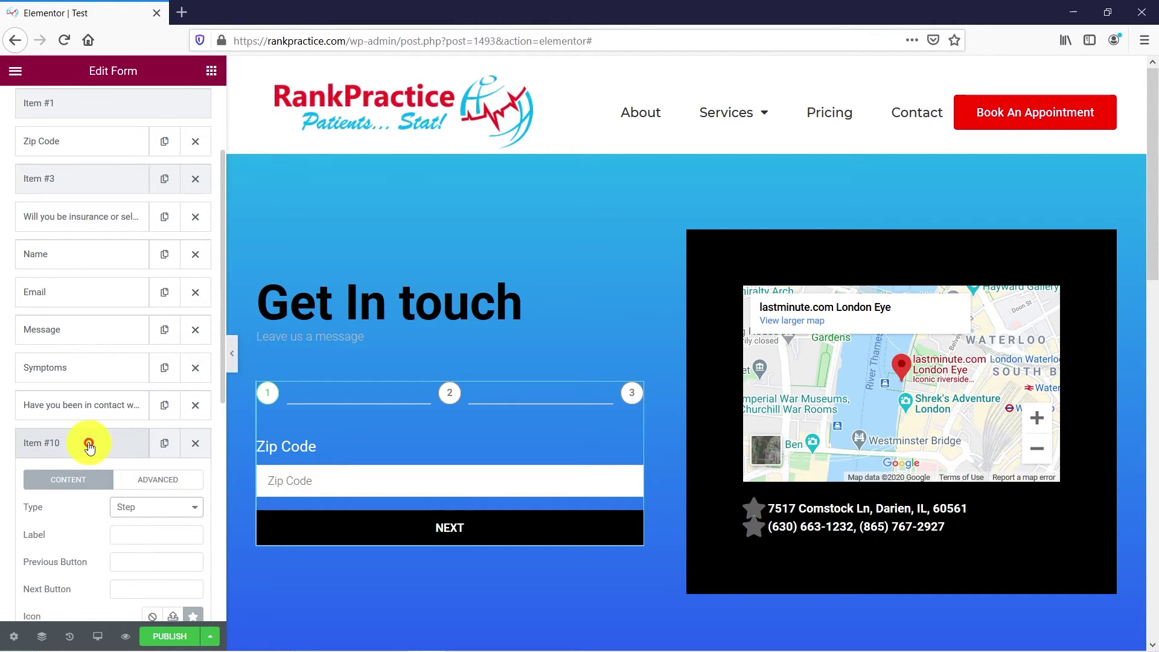
{"action": "left_click_drag", "start_coordinate": [89, 445], "coordinate": [84, 247]}
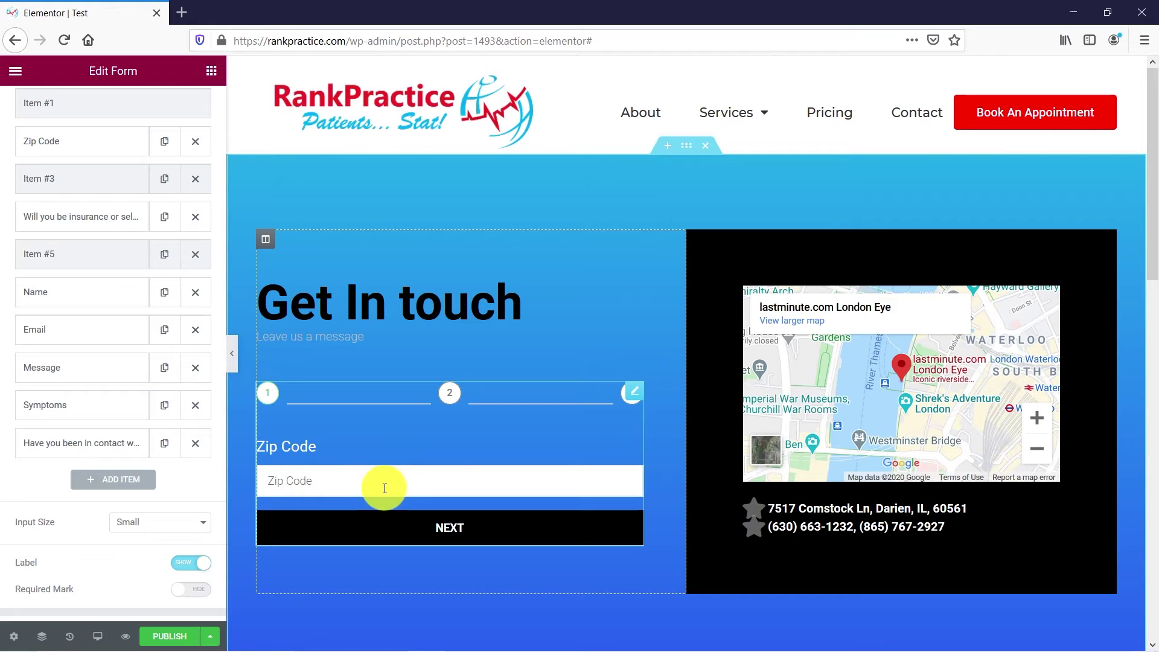
Step: Test the multi-step form by entering 11111 as the zip code and advancing to the next step
{"action": "type", "text": "11111"}
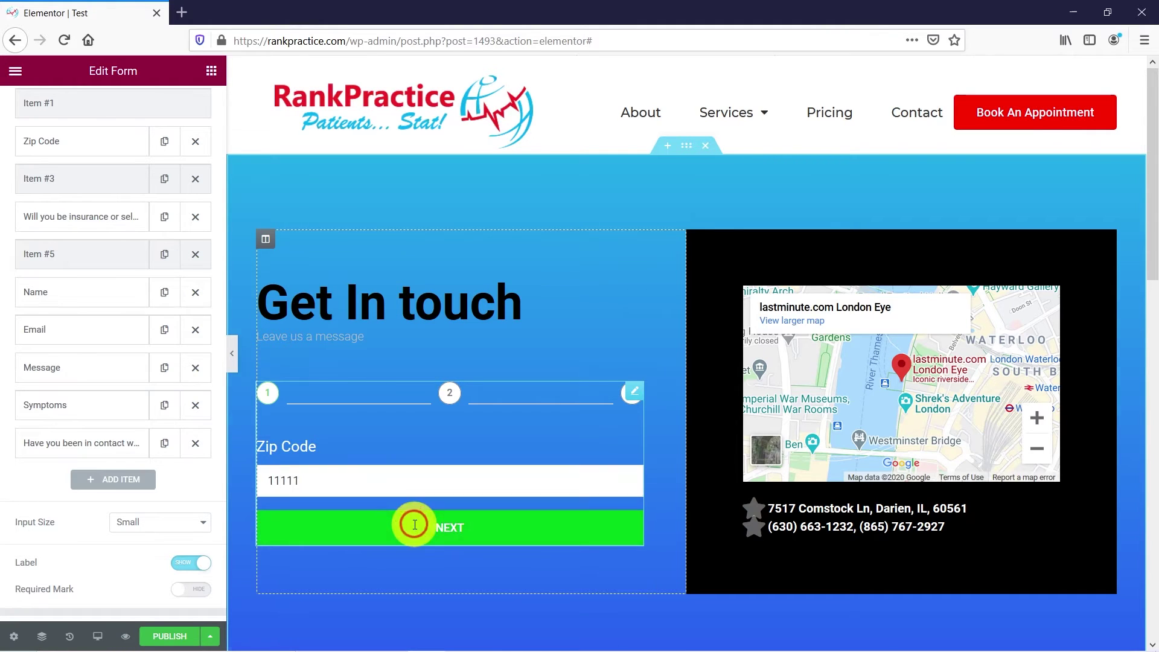
{"action": "left_click", "coordinate": [414, 526]}
{"action": "scroll", "coordinate": [484, 461], "scroll_direction": "down", "scroll_amount": 2}
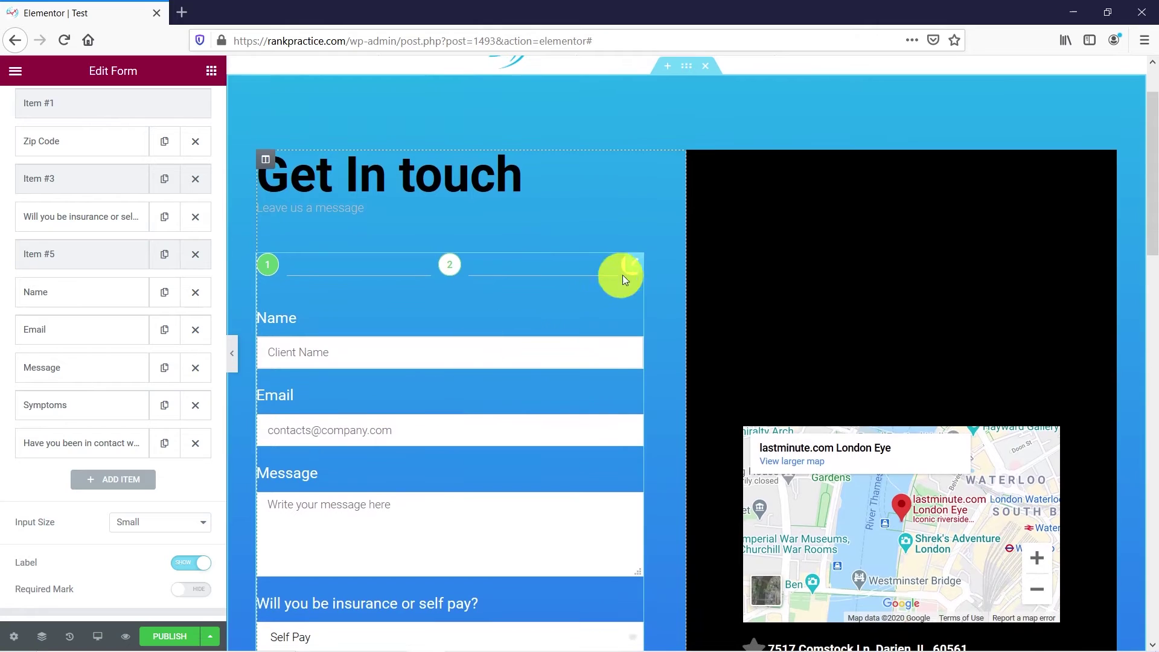
{"action": "left_click", "coordinate": [639, 266]}
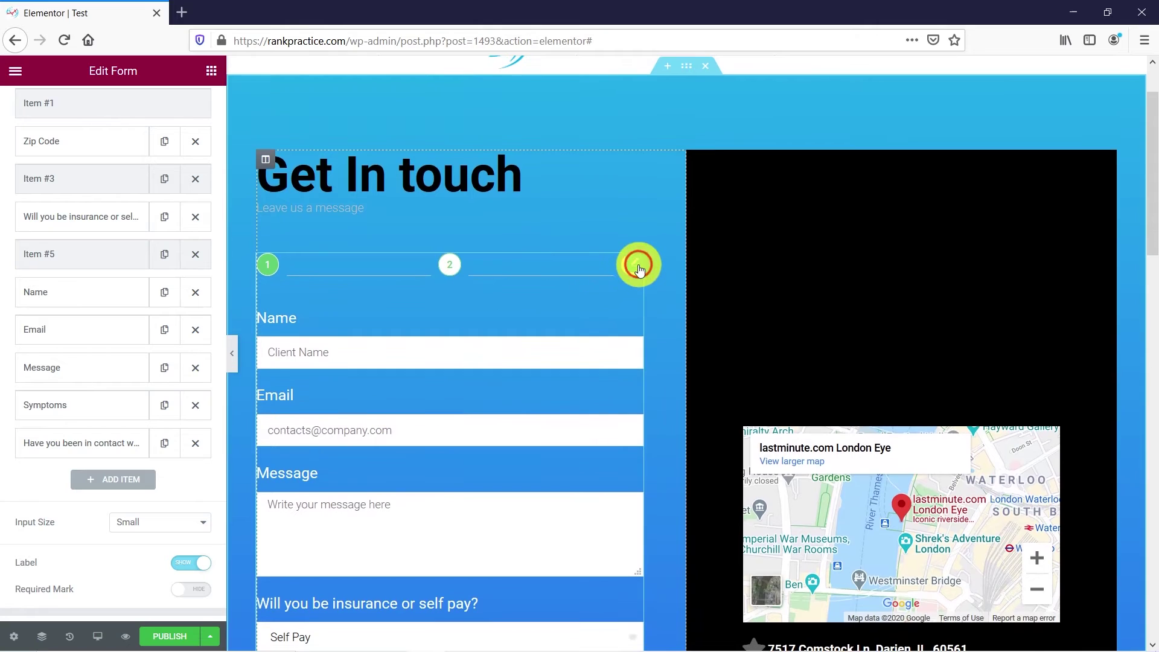
{"action": "left_click", "coordinate": [114, 216]}
{"action": "left_click", "coordinate": [77, 216]}
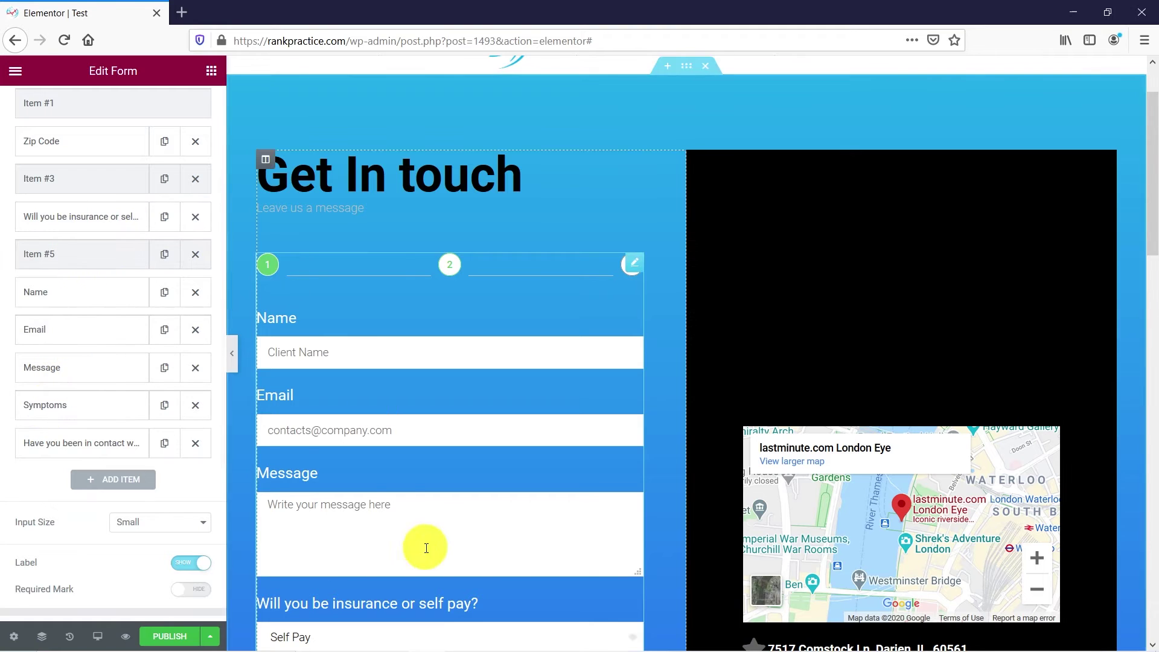
Step: Go back to the form's Zip Code step, advance again and examine which fields the following step contains
{"action": "scroll", "coordinate": [351, 488], "scroll_direction": "down", "scroll_amount": 5}
{"action": "left_click", "coordinate": [350, 616]}
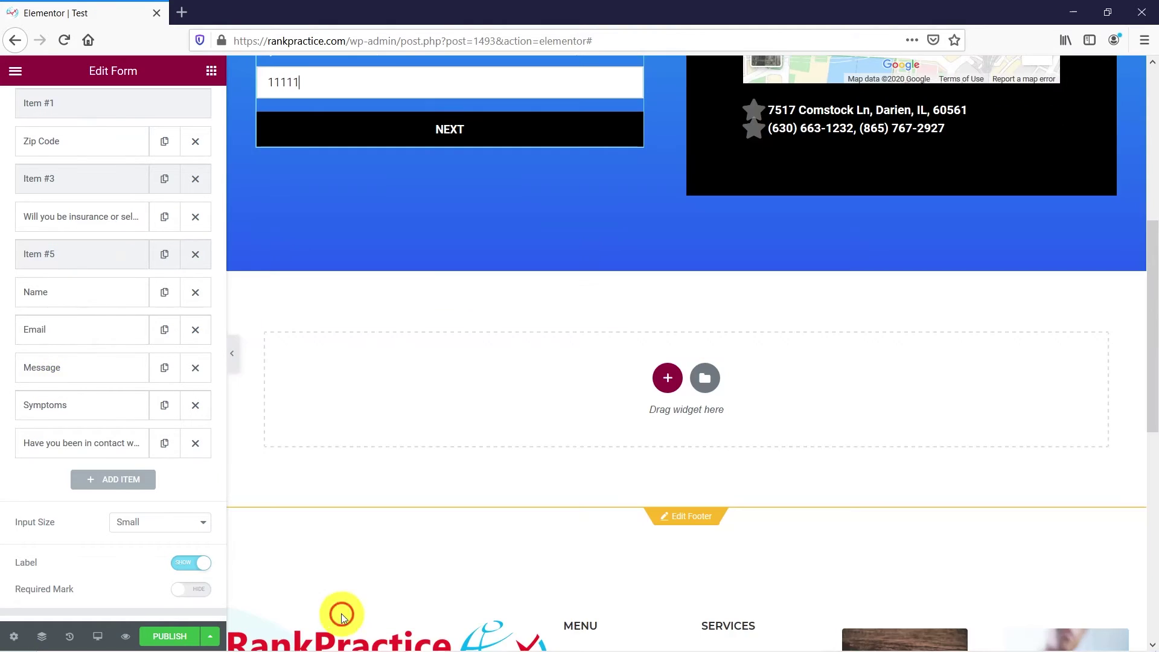
{"action": "scroll", "coordinate": [539, 134], "scroll_direction": "up", "scroll_amount": 5}
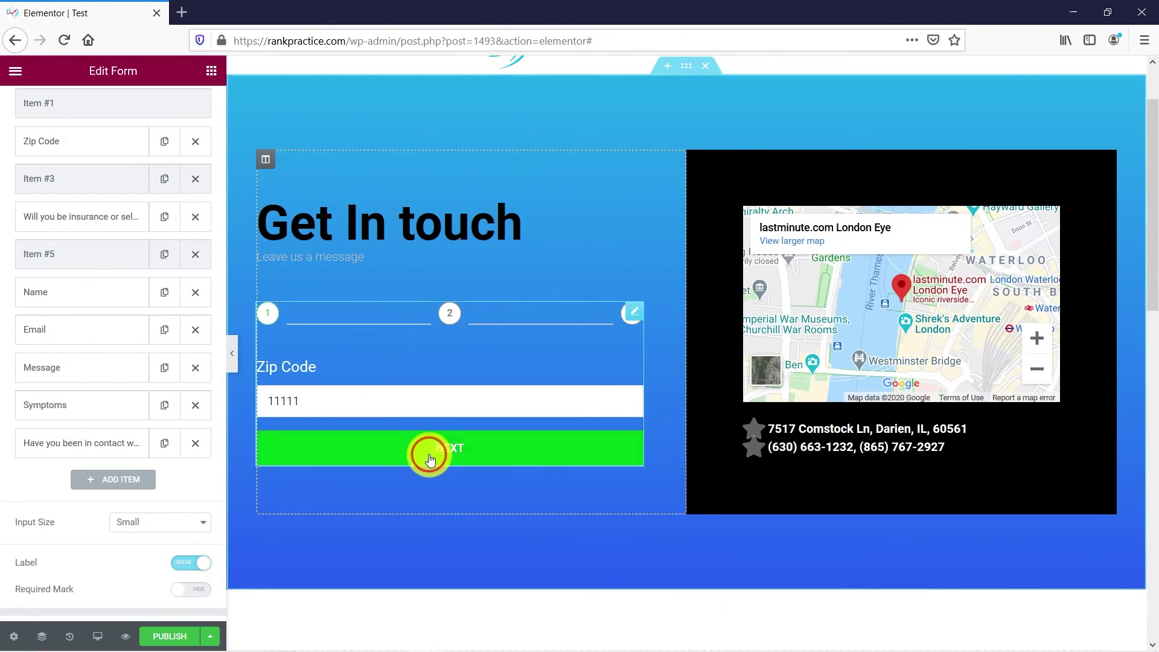
{"action": "left_click", "coordinate": [430, 454]}
{"action": "scroll", "coordinate": [414, 487], "scroll_direction": "down", "scroll_amount": 8}
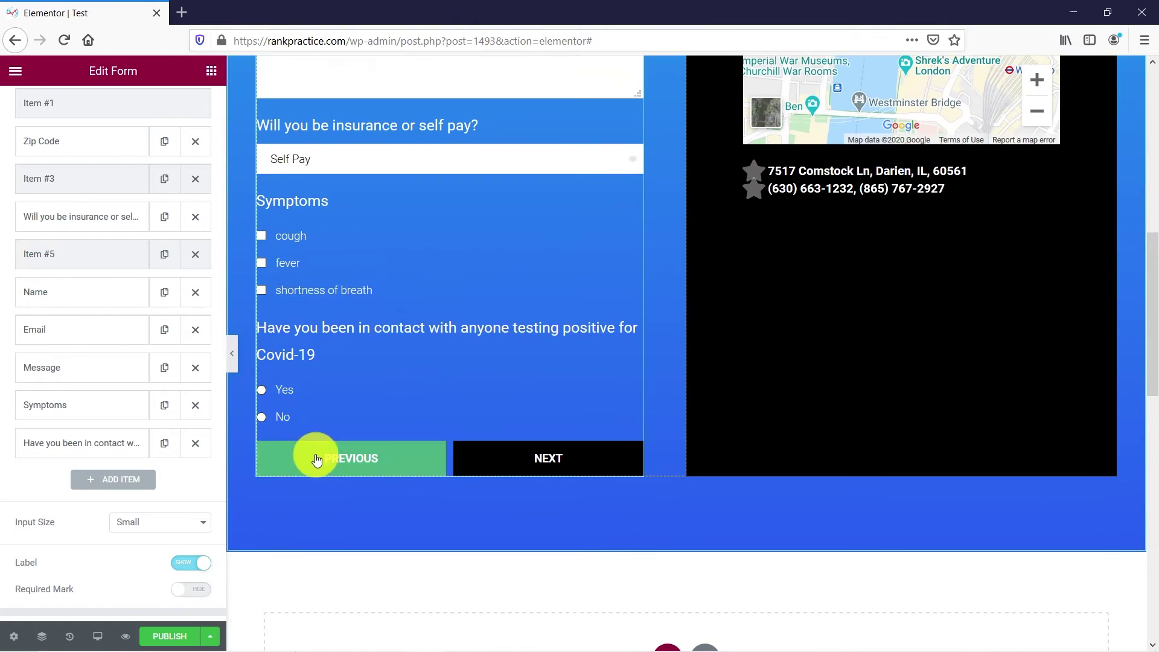
Step: Return the multi-step form to its Zip Code step
{"action": "left_click", "coordinate": [311, 458]}
{"action": "scroll", "coordinate": [81, 276], "scroll_direction": "up", "scroll_amount": 2}
{"action": "scroll", "coordinate": [138, 277], "scroll_direction": "up", "scroll_amount": 1}
{"action": "scroll", "coordinate": [558, 175], "scroll_direction": "up", "scroll_amount": 7}
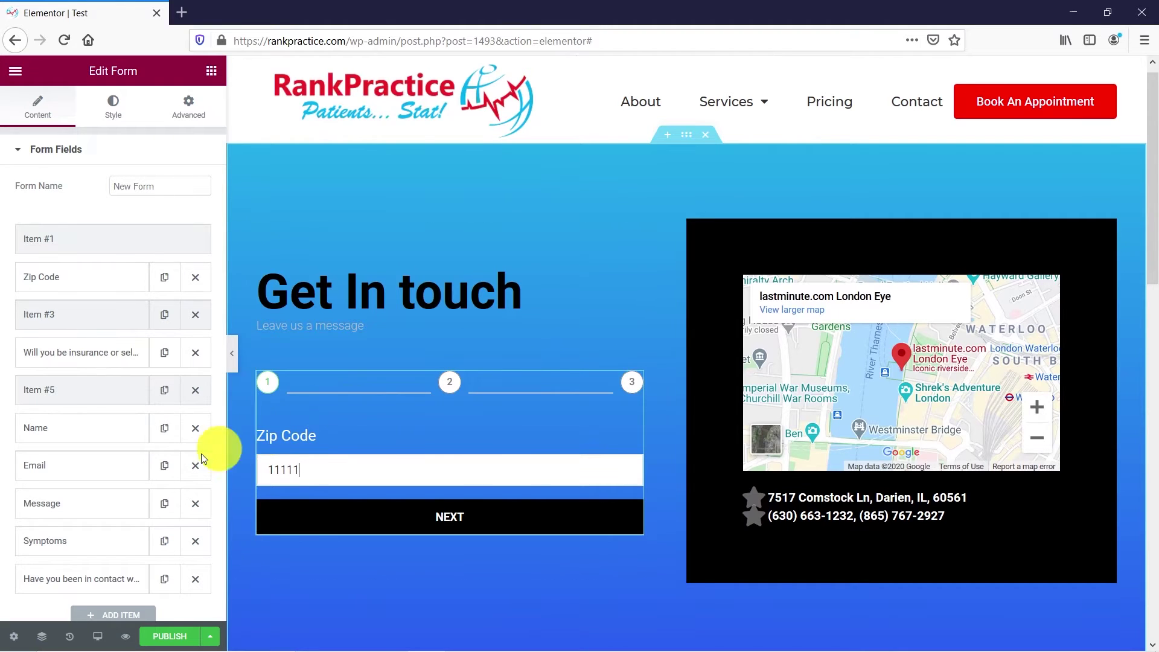
Step: Add a new field of type Step below the Covid-19 contact question in the form's field list
{"action": "scroll", "coordinate": [55, 462], "scroll_direction": "down", "scroll_amount": 1}
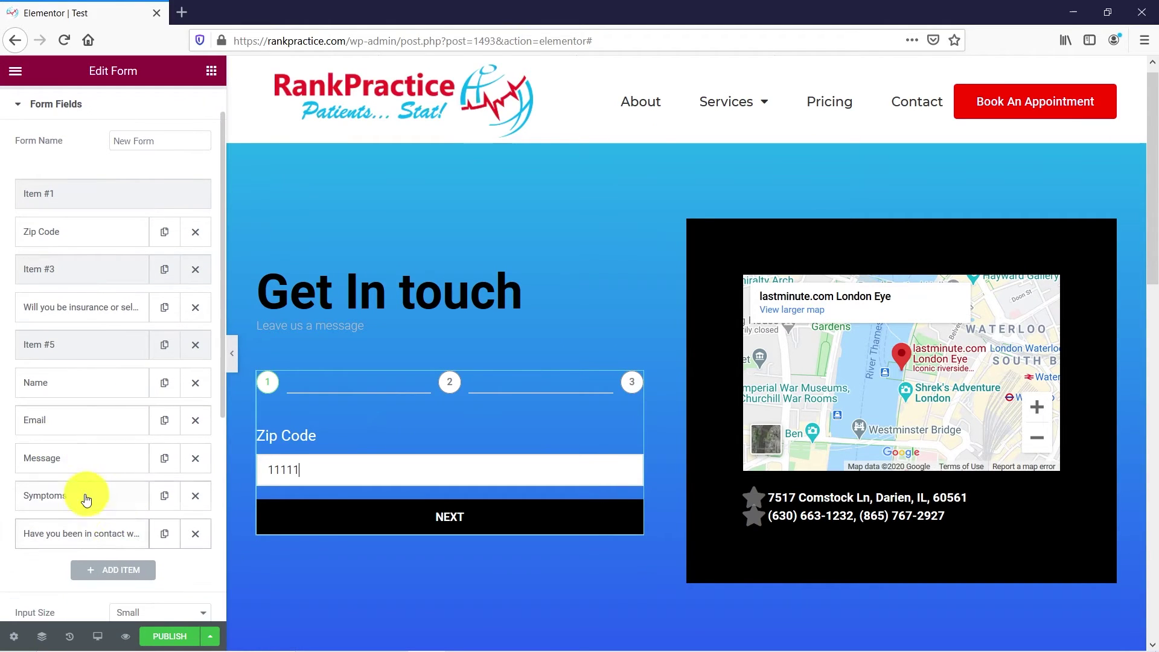
{"action": "left_click", "coordinate": [111, 570]}
{"action": "scroll", "coordinate": [133, 537], "scroll_direction": "down", "scroll_amount": 4}
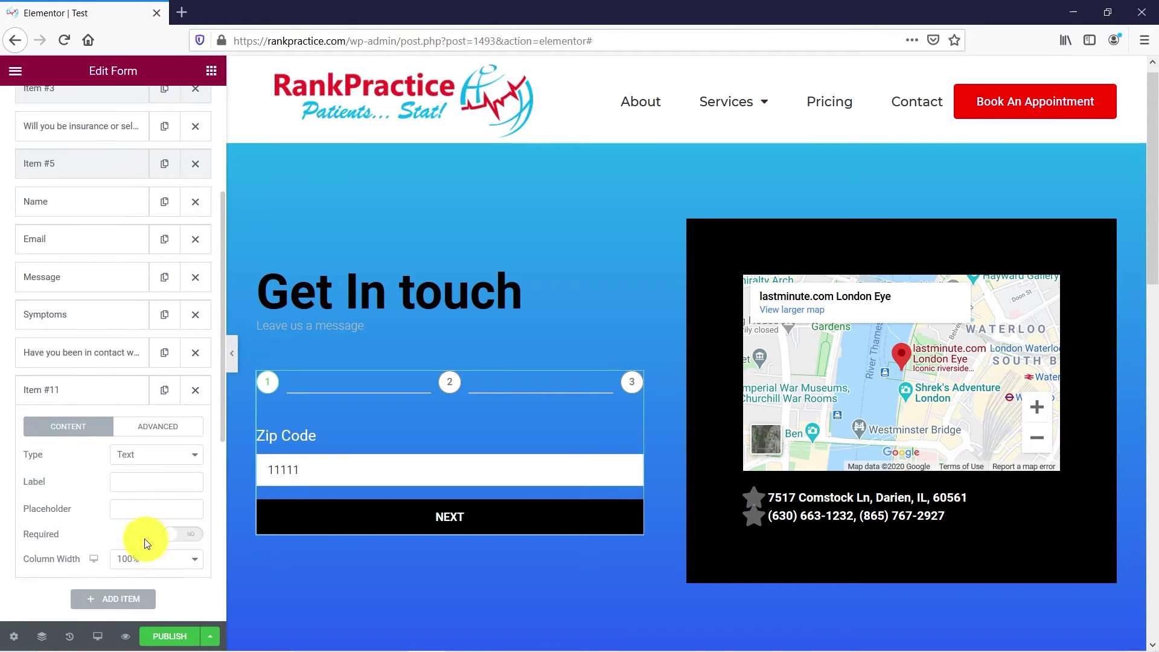
{"action": "left_click", "coordinate": [138, 454]}
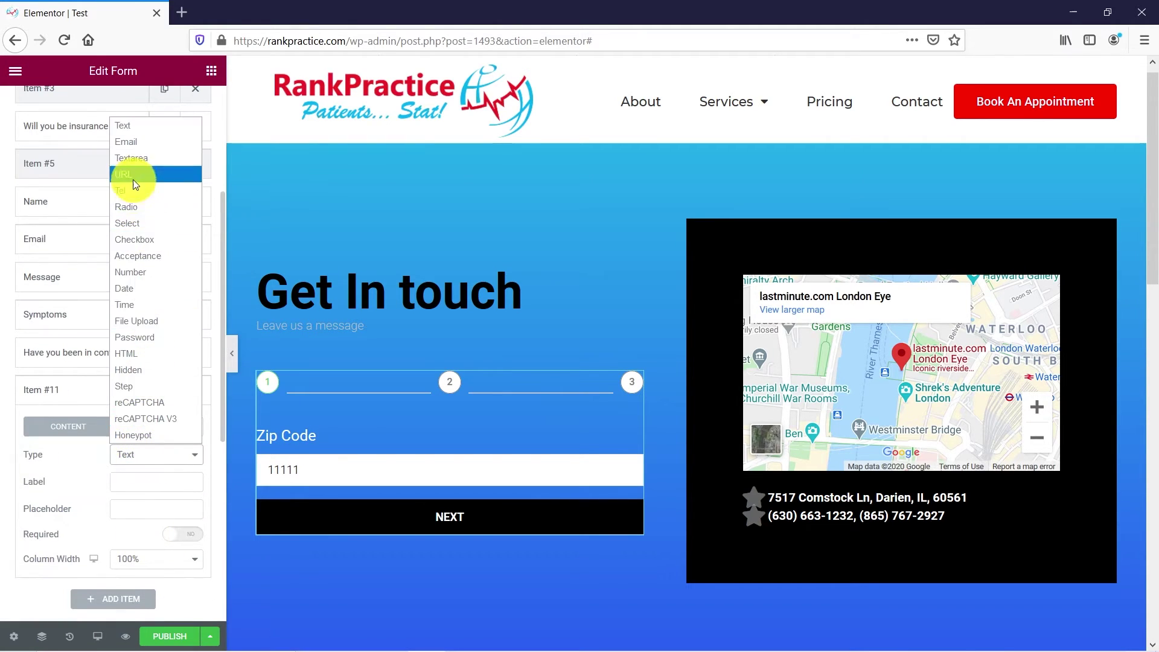
{"action": "left_click", "coordinate": [133, 387]}
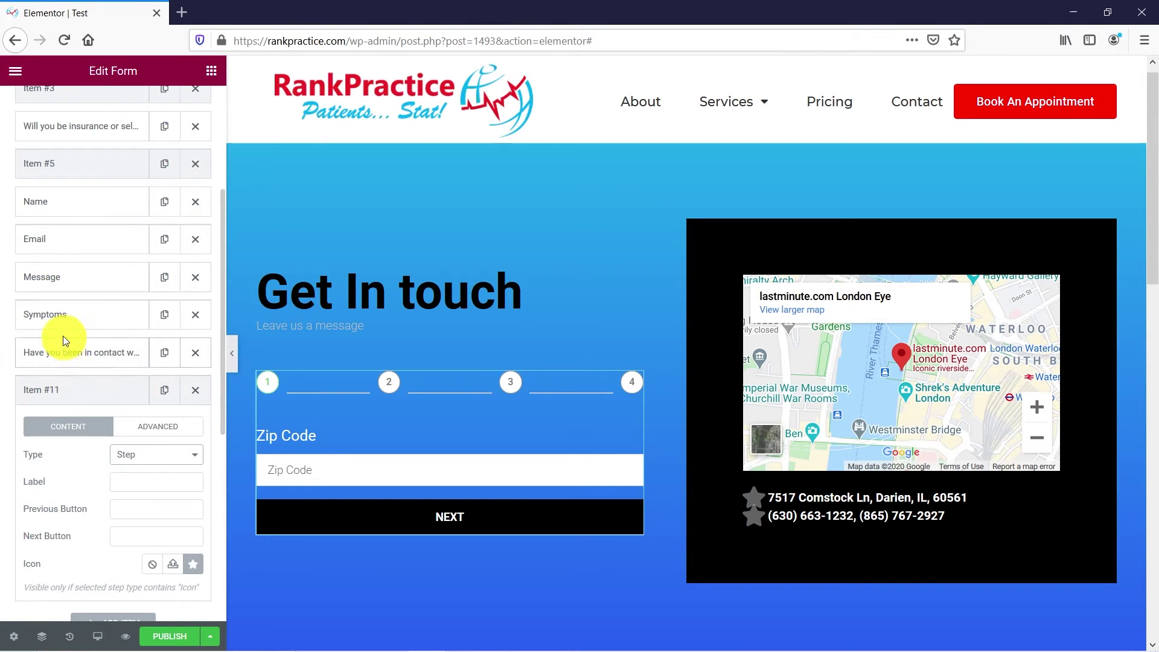
Step: Move the Symptoms field above Name, and place the newest Step field between Symptoms and Name
{"action": "left_click_drag", "start_coordinate": [59, 326], "coordinate": [57, 204]}
{"action": "left_click_drag", "start_coordinate": [67, 392], "coordinate": [72, 237]}
{"action": "left_click", "coordinate": [72, 242]}
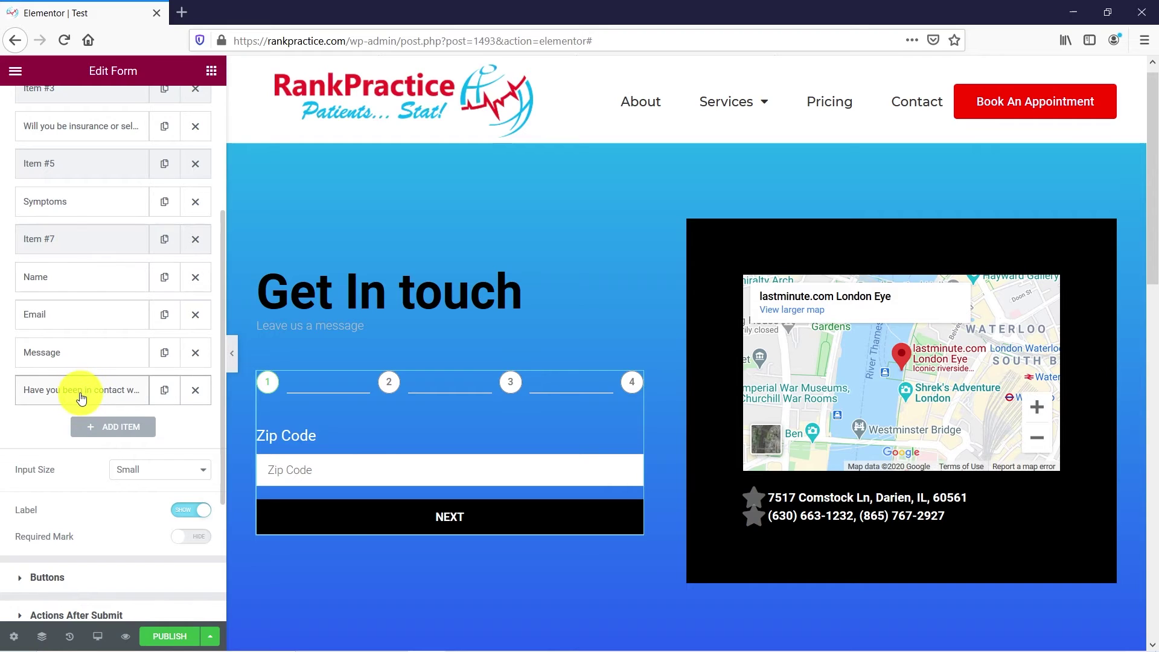
Step: Add one more field of type Step at the end of the form's field list
{"action": "left_click", "coordinate": [103, 426]}
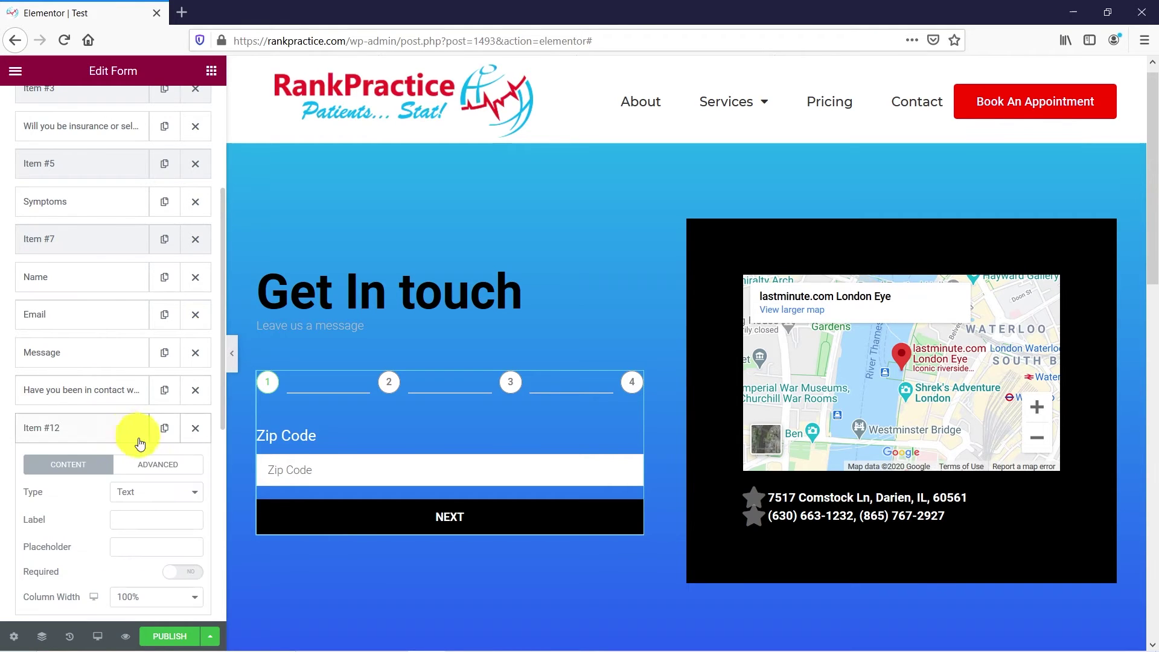
{"action": "left_click", "coordinate": [138, 494]}
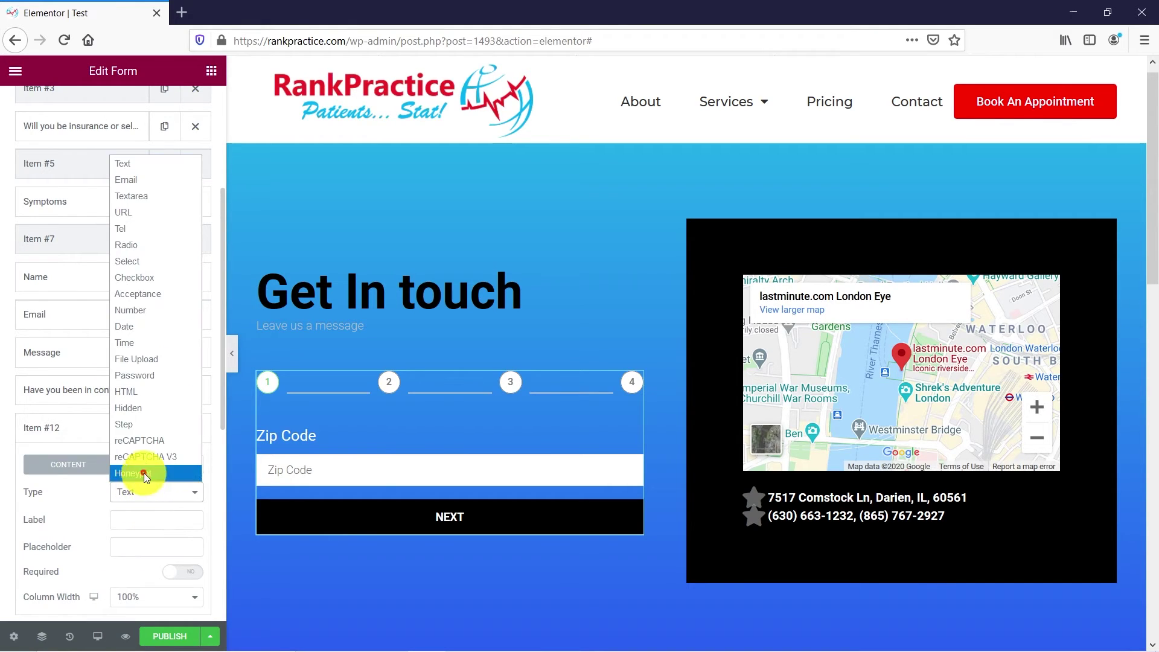
{"action": "left_click", "coordinate": [145, 422]}
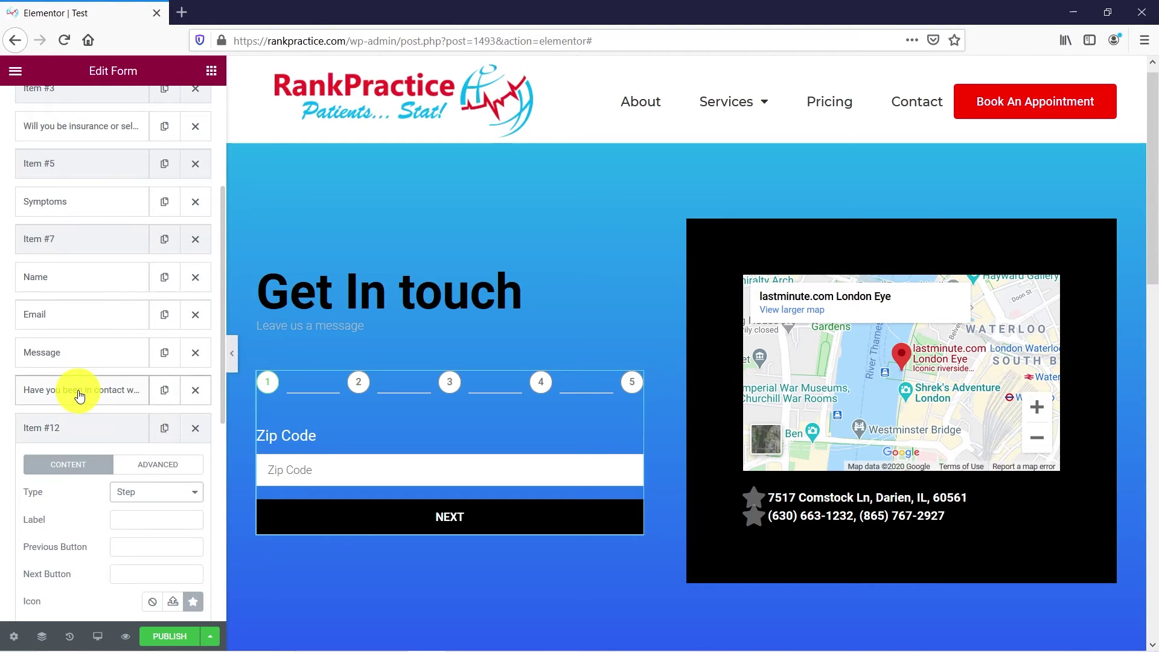
Step: Move the Covid-19 contact question above Name, and place the newest Step field between that question and Name
{"action": "left_click_drag", "start_coordinate": [79, 394], "coordinate": [73, 276]}
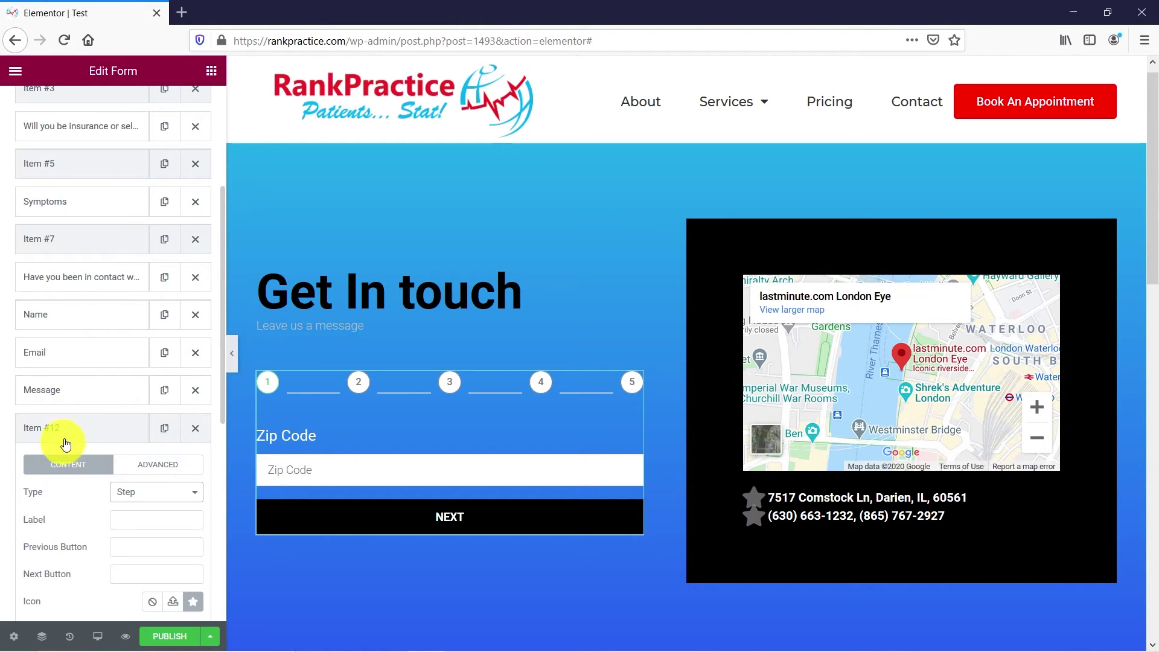
{"action": "left_click_drag", "start_coordinate": [66, 444], "coordinate": [62, 311]}
{"action": "scroll", "coordinate": [139, 251], "scroll_direction": "up", "scroll_amount": 2}
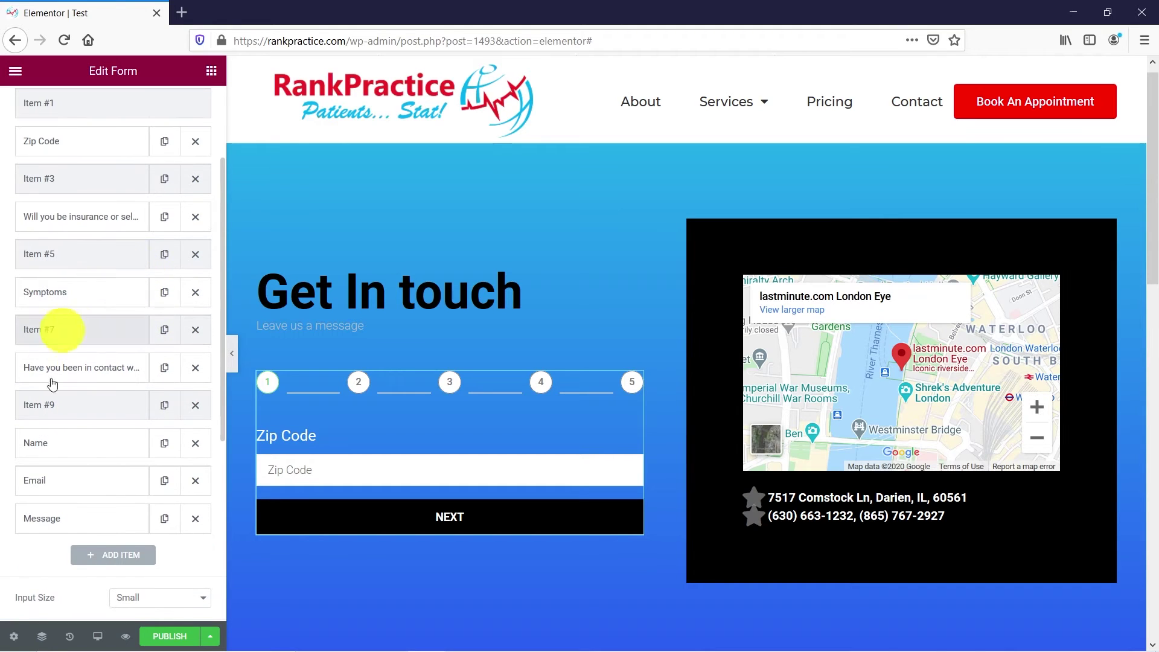
{"action": "left_click_drag", "start_coordinate": [64, 443], "coordinate": [73, 452]}
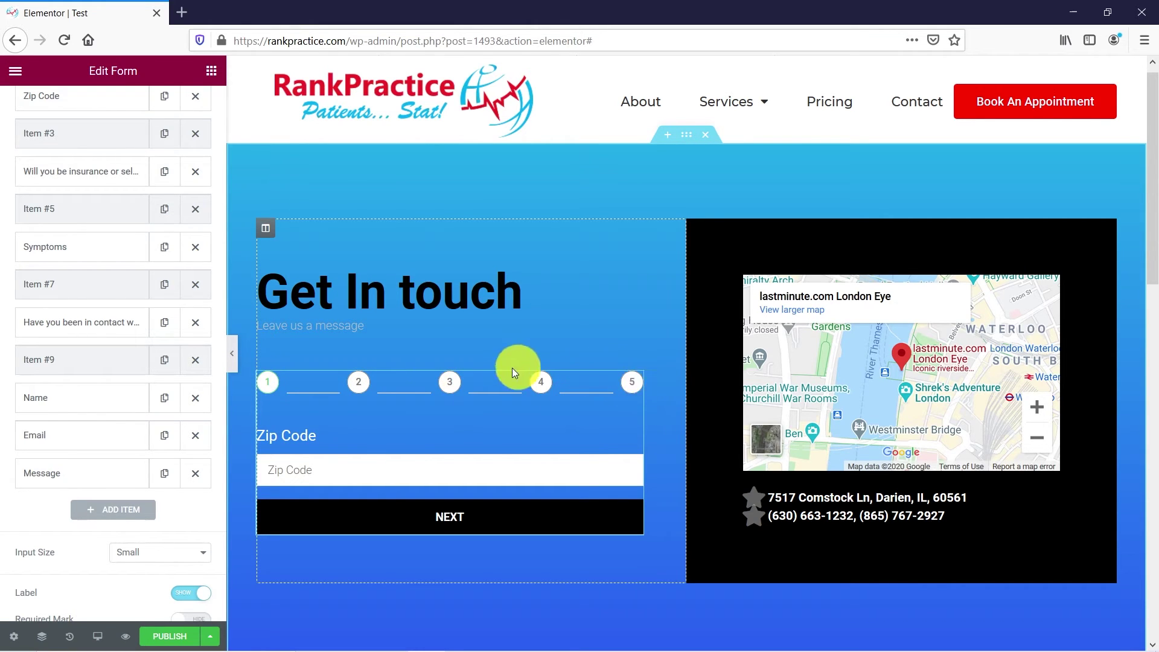
Step: Test advancing the form with the zip code left empty, and go back to the Zip Code step
{"action": "scroll", "coordinate": [442, 351], "scroll_direction": "down", "scroll_amount": 4}
{"action": "scroll", "coordinate": [147, 338], "scroll_direction": "down", "scroll_amount": 2}
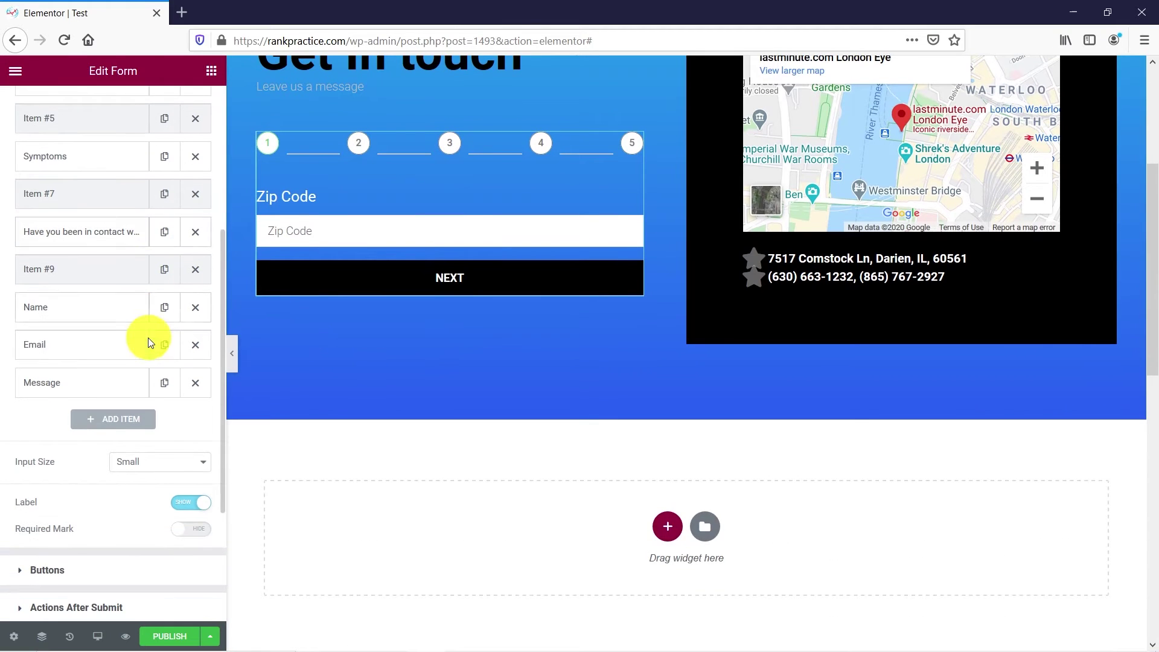
{"action": "scroll", "coordinate": [434, 306], "scroll_direction": "up", "scroll_amount": 1}
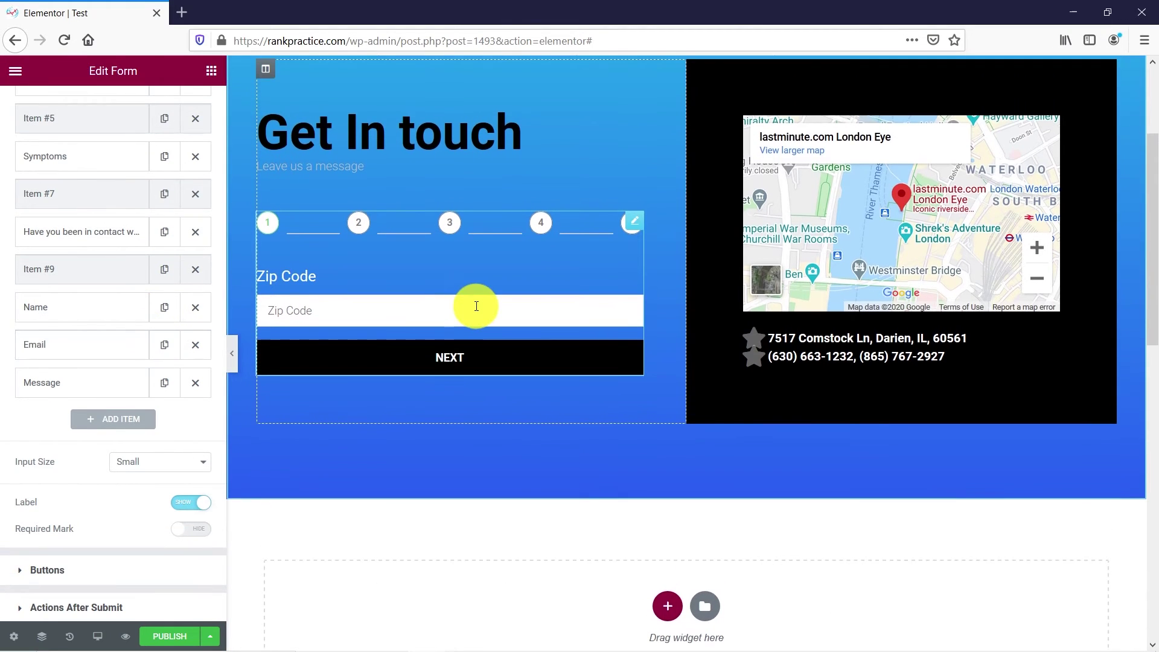
{"action": "left_click", "coordinate": [468, 366]}
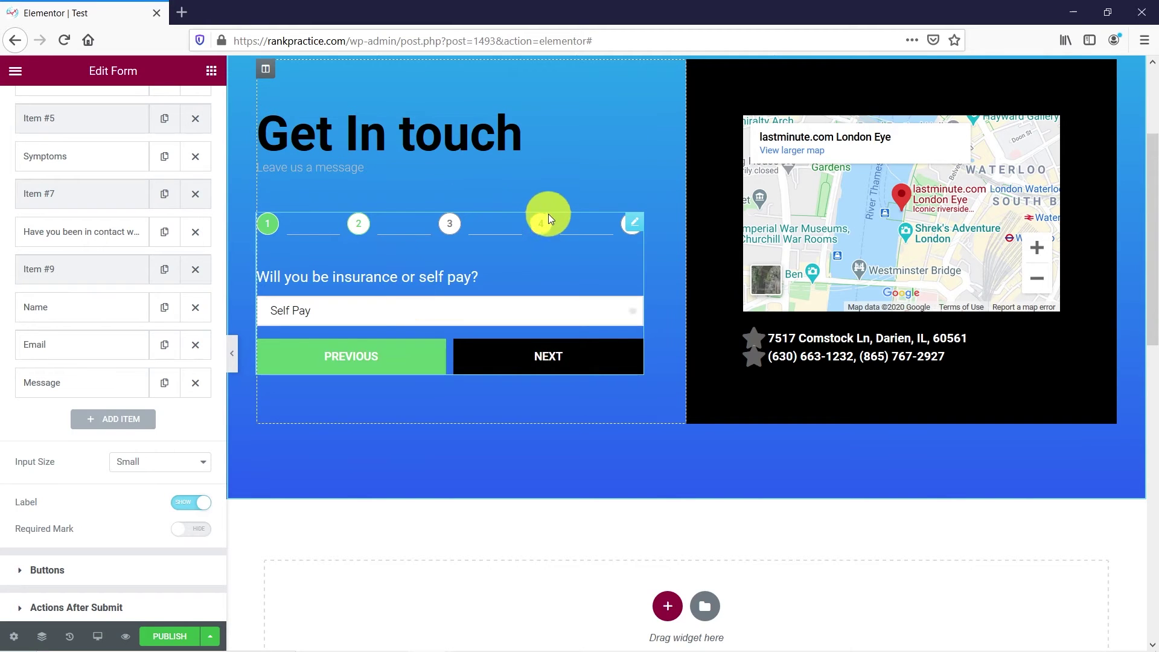
{"action": "left_click", "coordinate": [374, 356]}
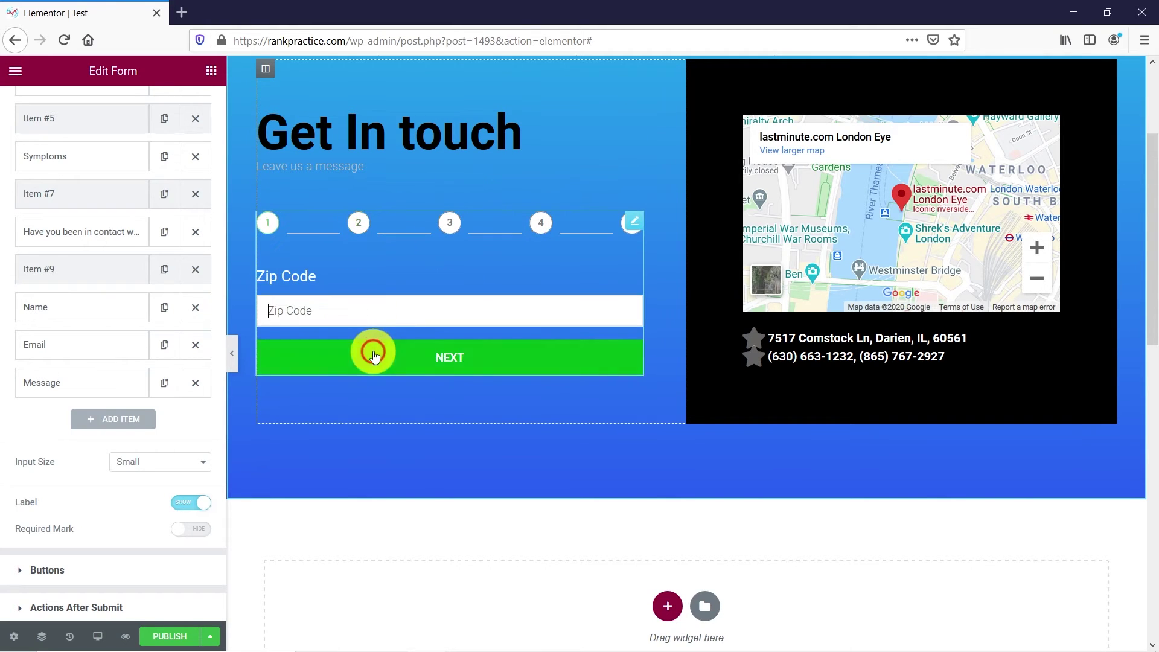
Step: Make the Zip Code field required
{"action": "scroll", "coordinate": [78, 133], "scroll_direction": "up", "scroll_amount": 5}
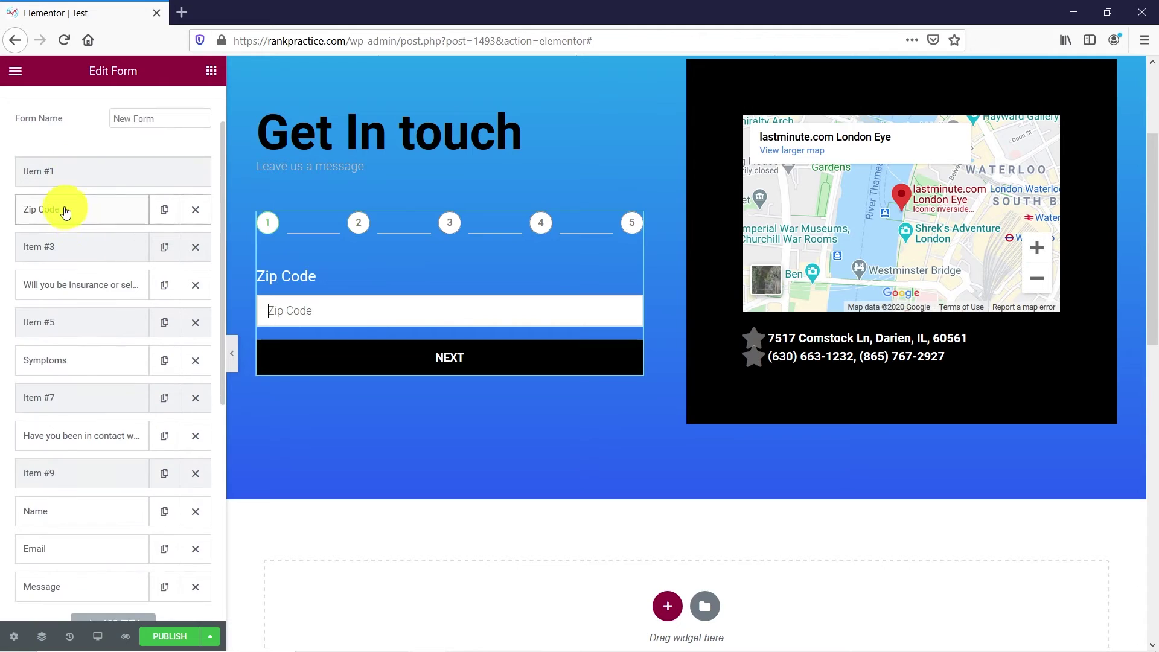
{"action": "left_click", "coordinate": [71, 209]}
{"action": "left_click", "coordinate": [194, 309]}
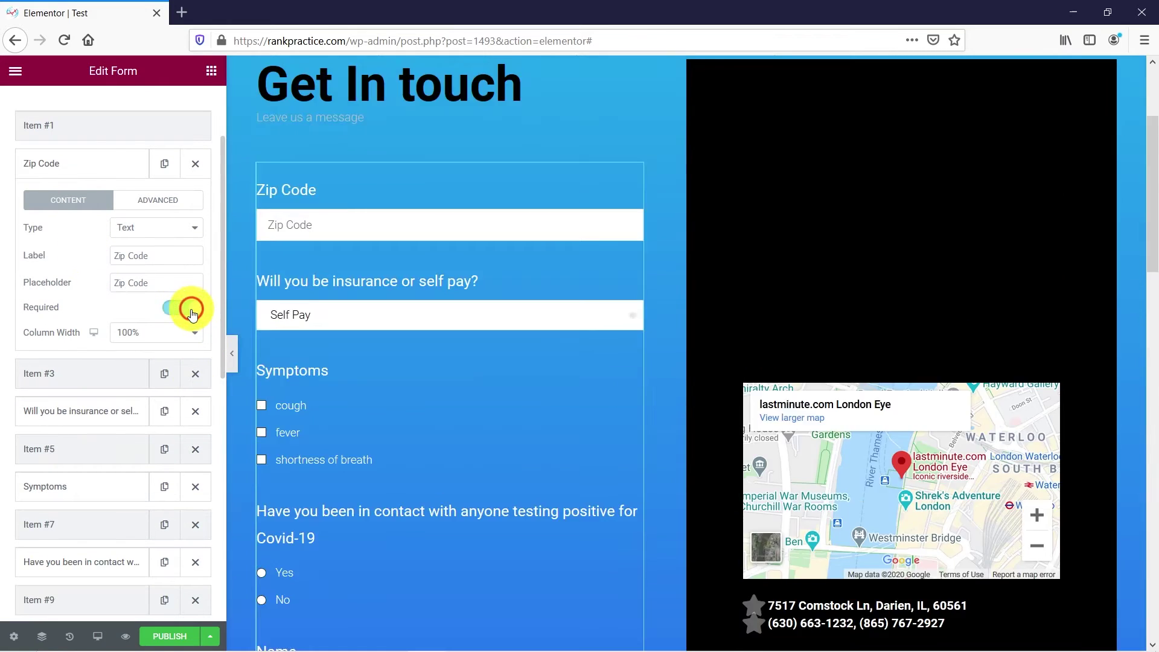
{"action": "left_click", "coordinate": [64, 162]}
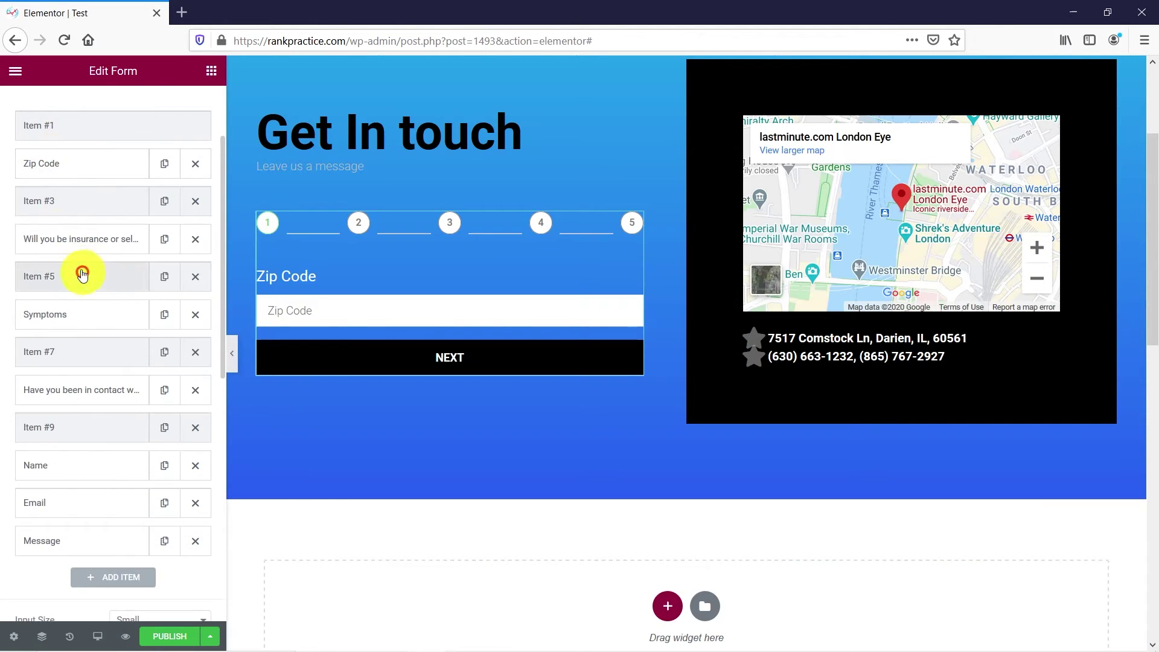
Step: Make the insurance or self pay question required
{"action": "left_click", "coordinate": [74, 240]}
{"action": "left_click", "coordinate": [172, 356]}
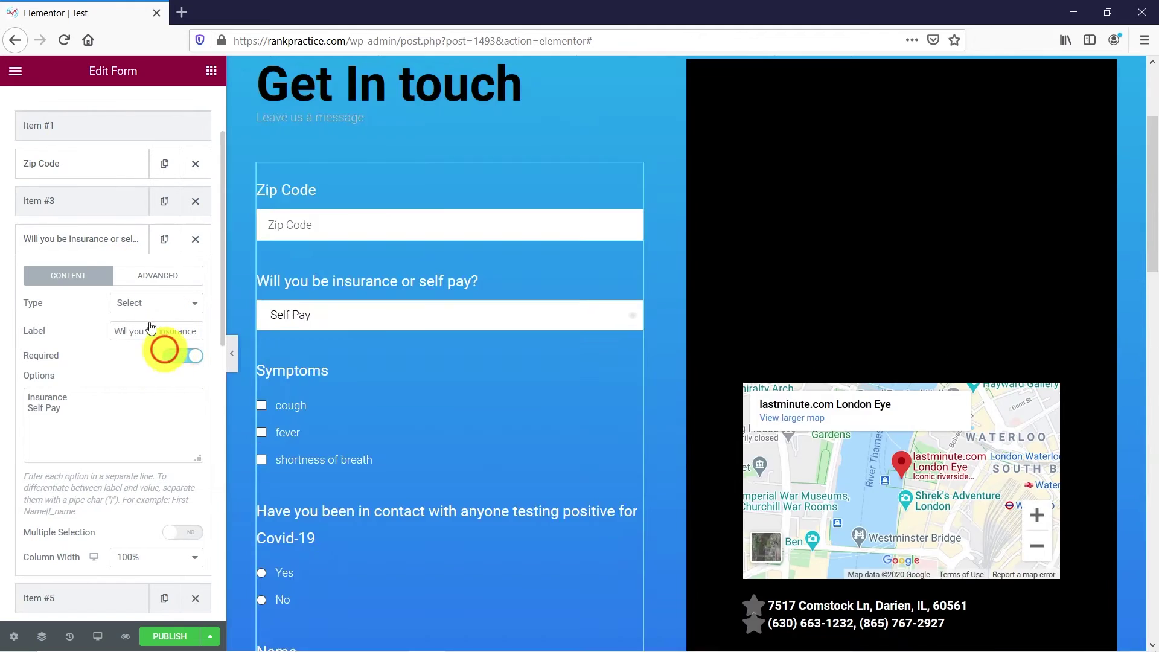
{"action": "left_click", "coordinate": [73, 239]}
Step: Turn on Inline List for the Symptoms checkbox field
{"action": "scroll", "coordinate": [77, 254], "scroll_direction": "down", "scroll_amount": 1}
{"action": "left_click", "coordinate": [78, 265]}
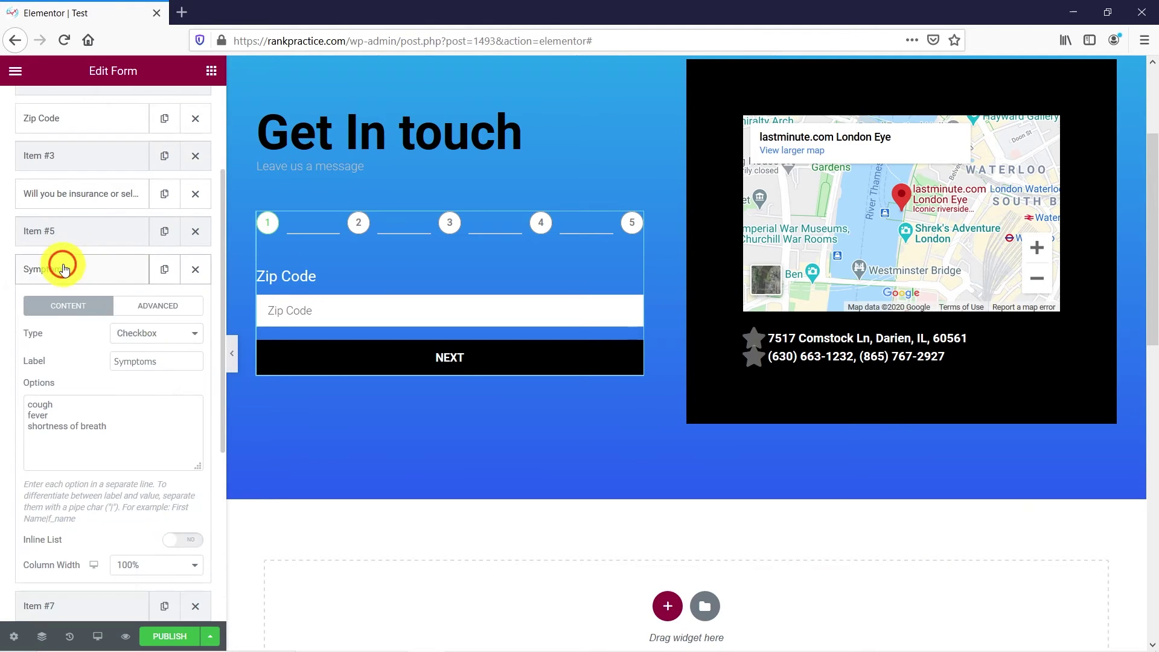
{"action": "scroll", "coordinate": [165, 419], "scroll_direction": "down", "scroll_amount": 1}
{"action": "left_click", "coordinate": [183, 477]}
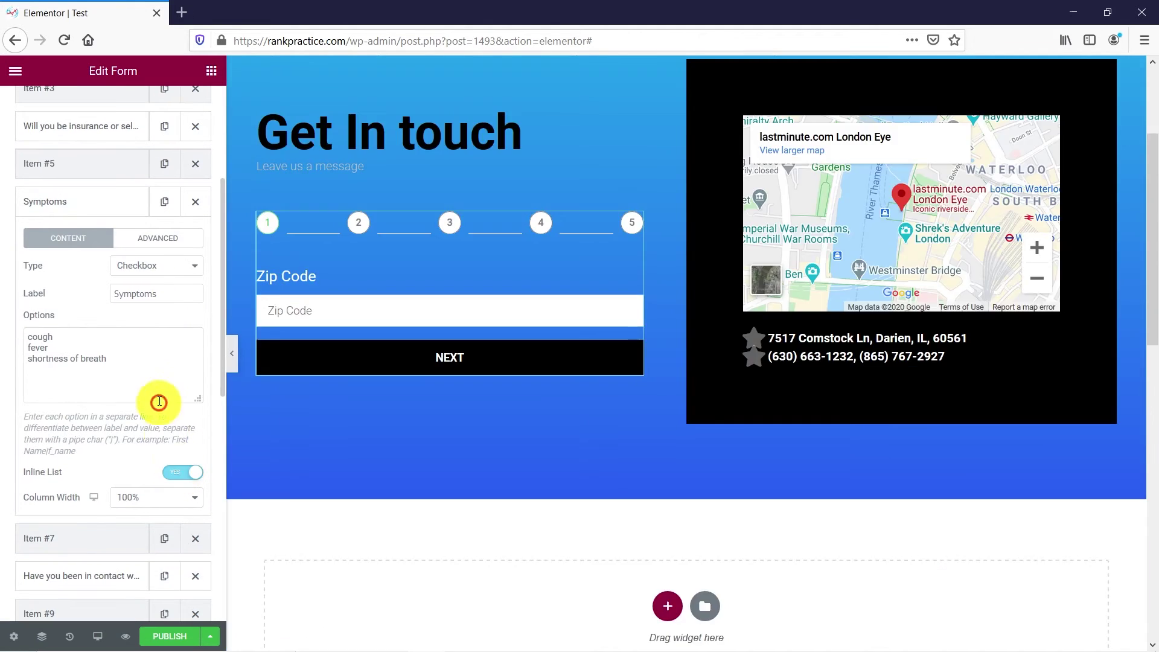
{"action": "left_click", "coordinate": [73, 201]}
Step: Make the Covid-19 contact radio question required
{"action": "scroll", "coordinate": [118, 256], "scroll_direction": "down", "scroll_amount": 1}
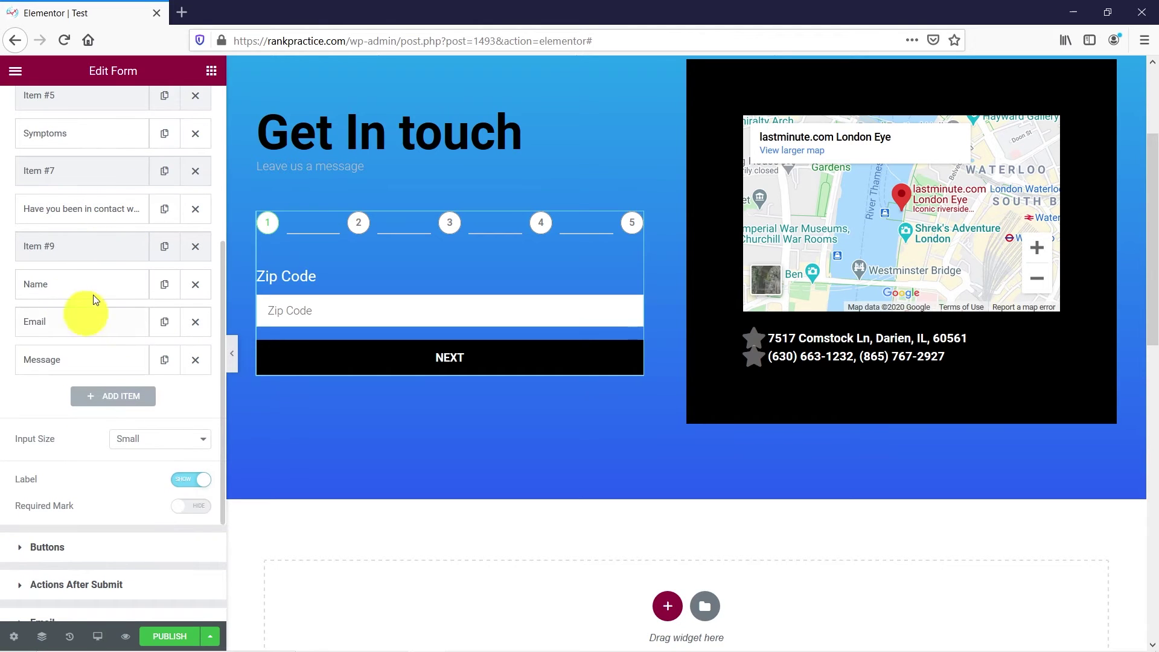
{"action": "left_click", "coordinate": [70, 209]}
{"action": "left_click", "coordinate": [181, 329]}
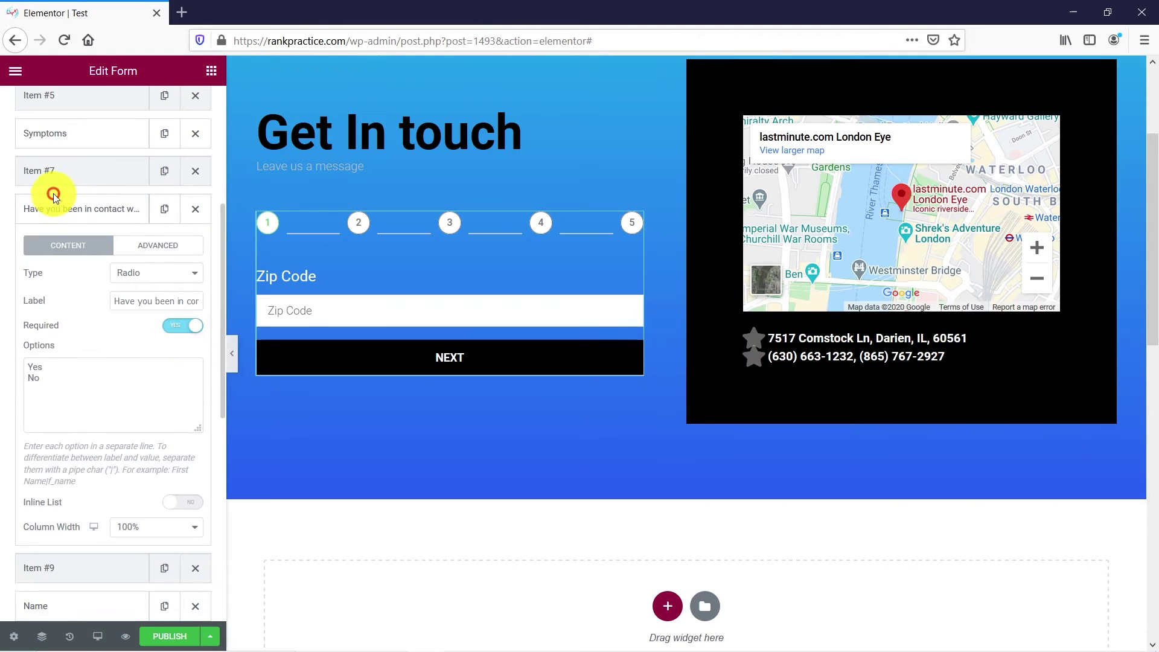
{"action": "left_click", "coordinate": [54, 208]}
Step: Make the Name field required, and check the Required setting of the Email and Message fields
{"action": "left_click", "coordinate": [87, 293]}
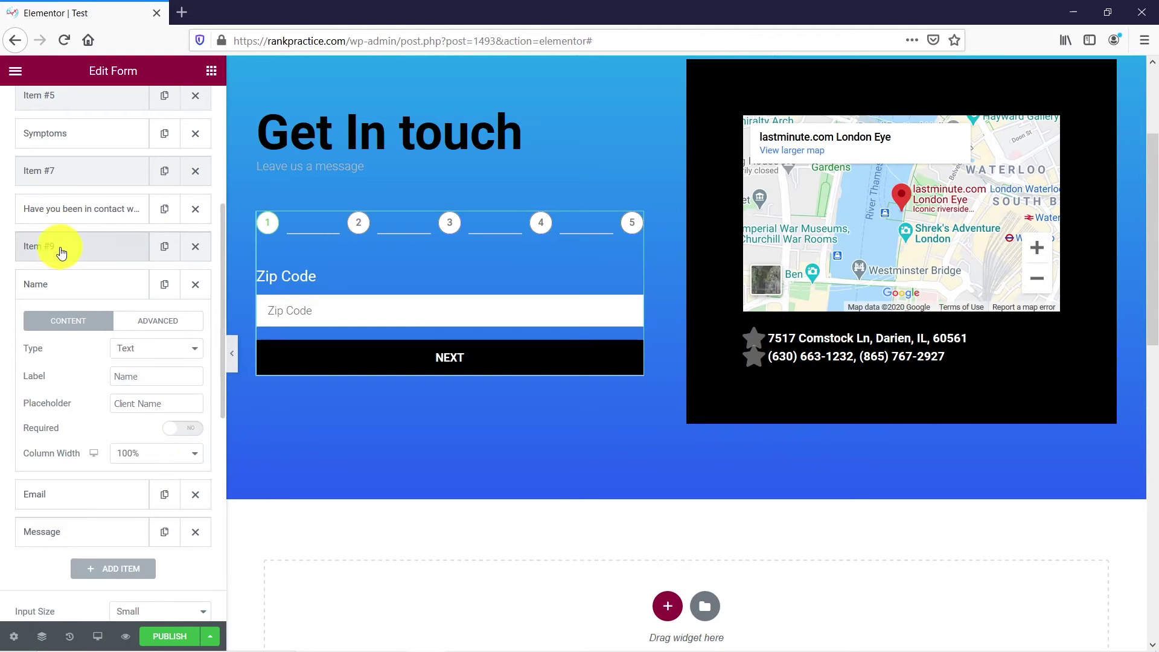
{"action": "left_click", "coordinate": [183, 428]}
{"action": "left_click", "coordinate": [82, 254]}
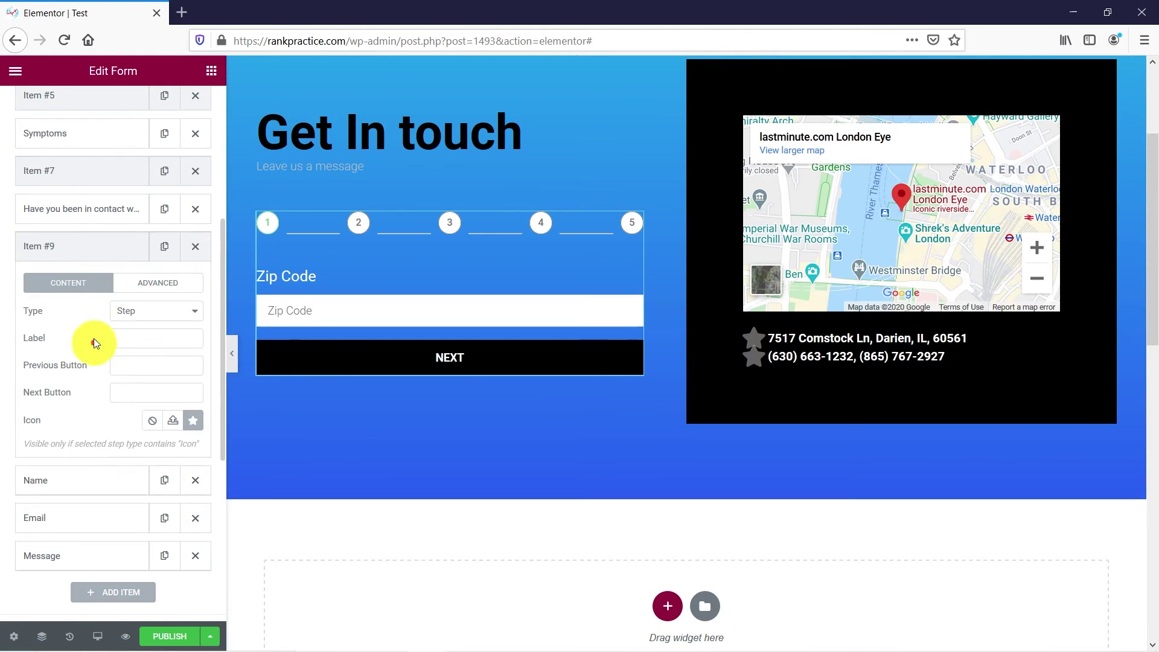
{"action": "left_click", "coordinate": [85, 254]}
{"action": "left_click", "coordinate": [90, 333]}
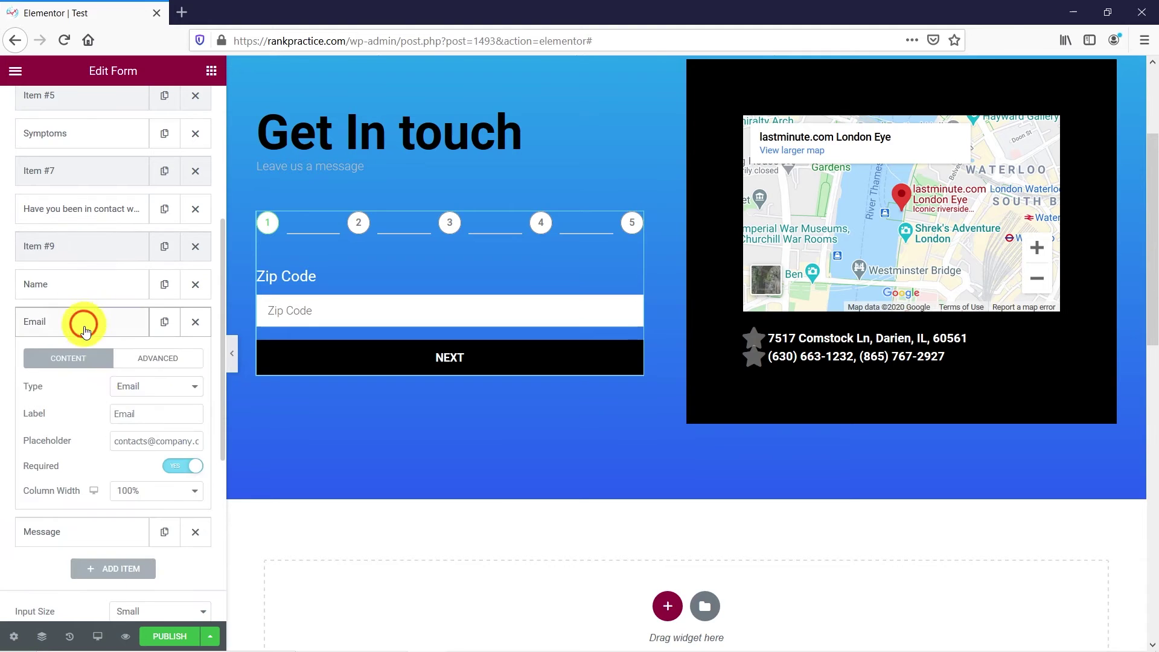
{"action": "left_click", "coordinate": [78, 320]}
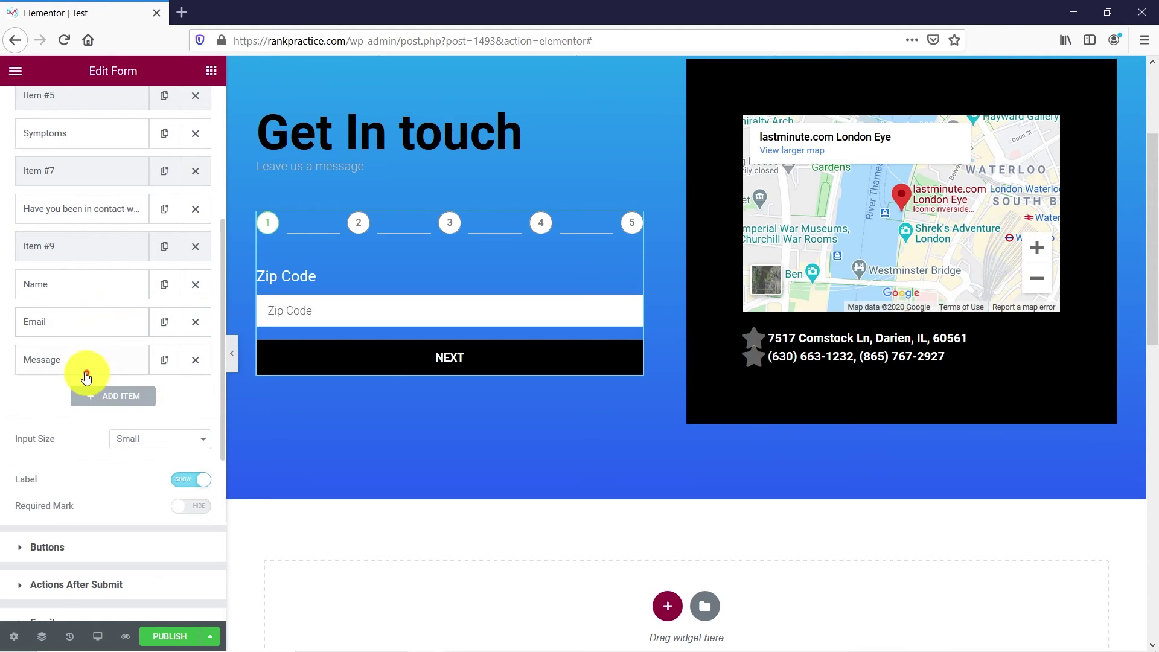
{"action": "left_click", "coordinate": [85, 367]}
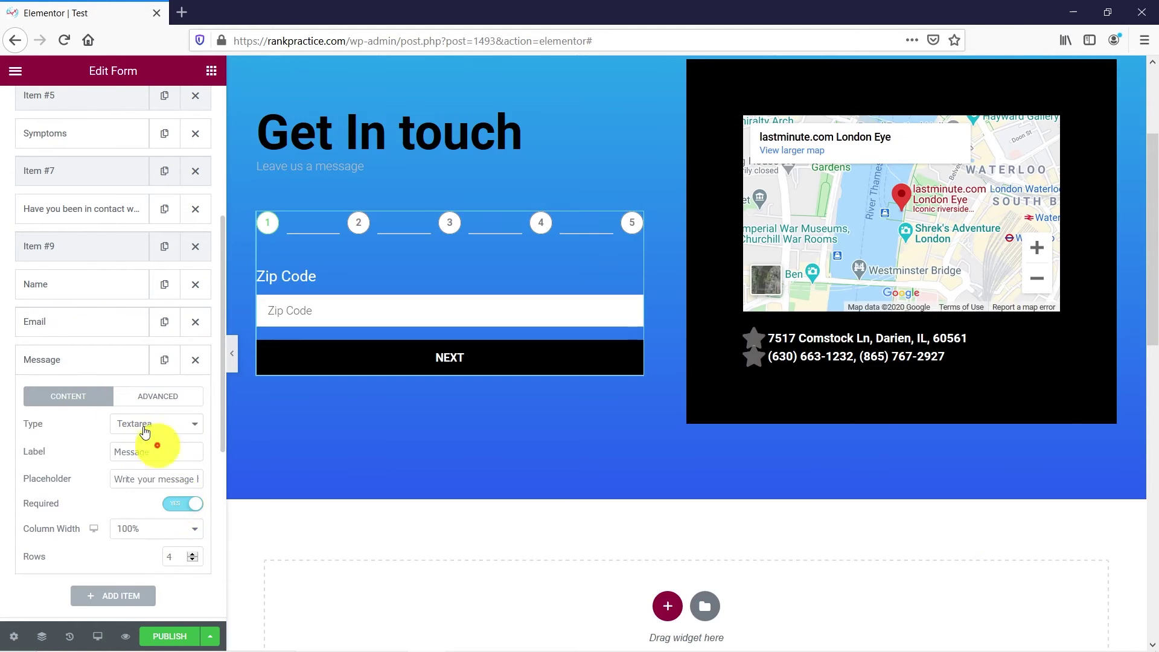
{"action": "left_click", "coordinate": [69, 356]}
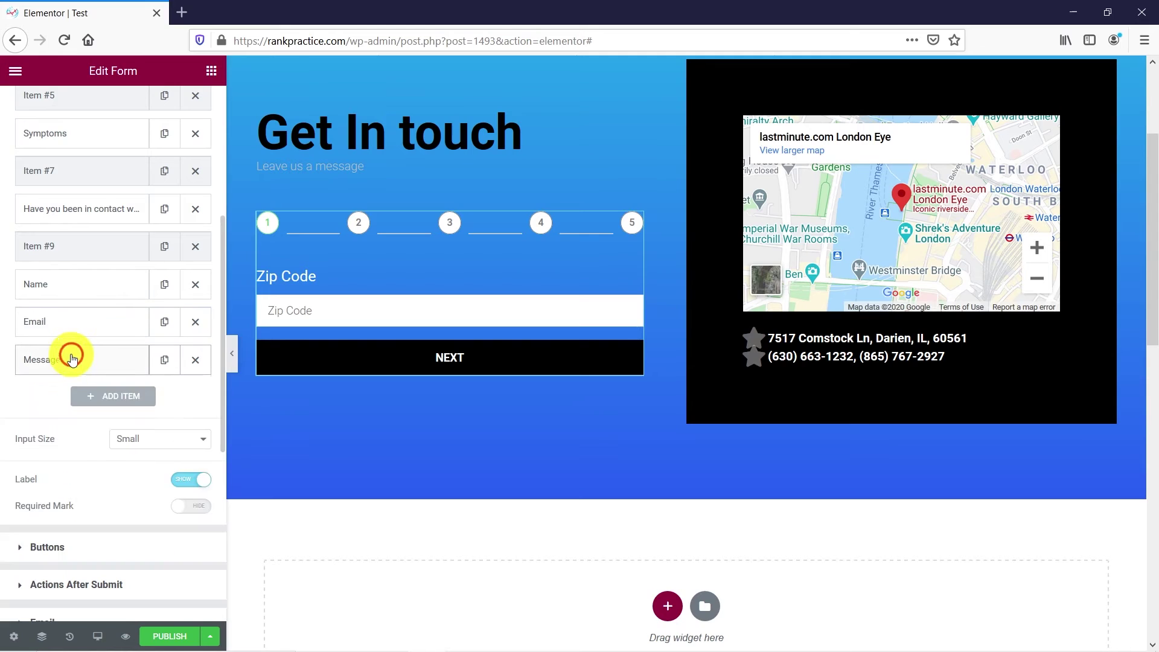
Step: Test the form by entering 1111 as the zip code and choosing Insurance, advancing to the Symptoms step
{"action": "left_click", "coordinate": [277, 310]}
{"action": "type", "text": "1111"}
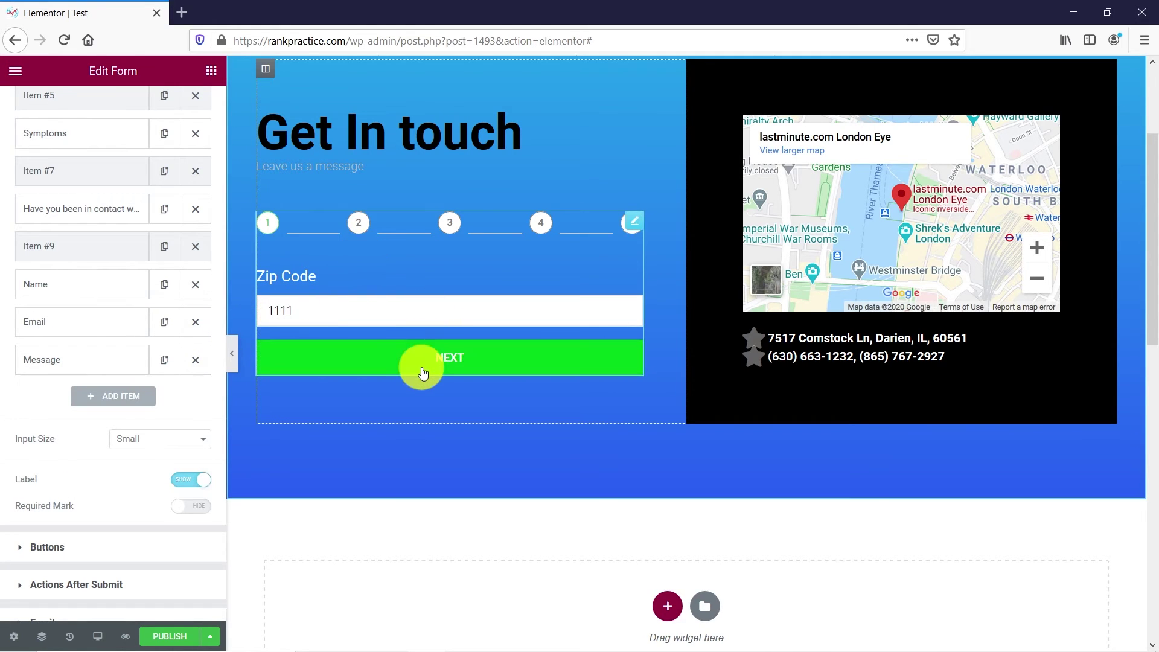
{"action": "left_click", "coordinate": [426, 351]}
{"action": "left_click", "coordinate": [459, 313]}
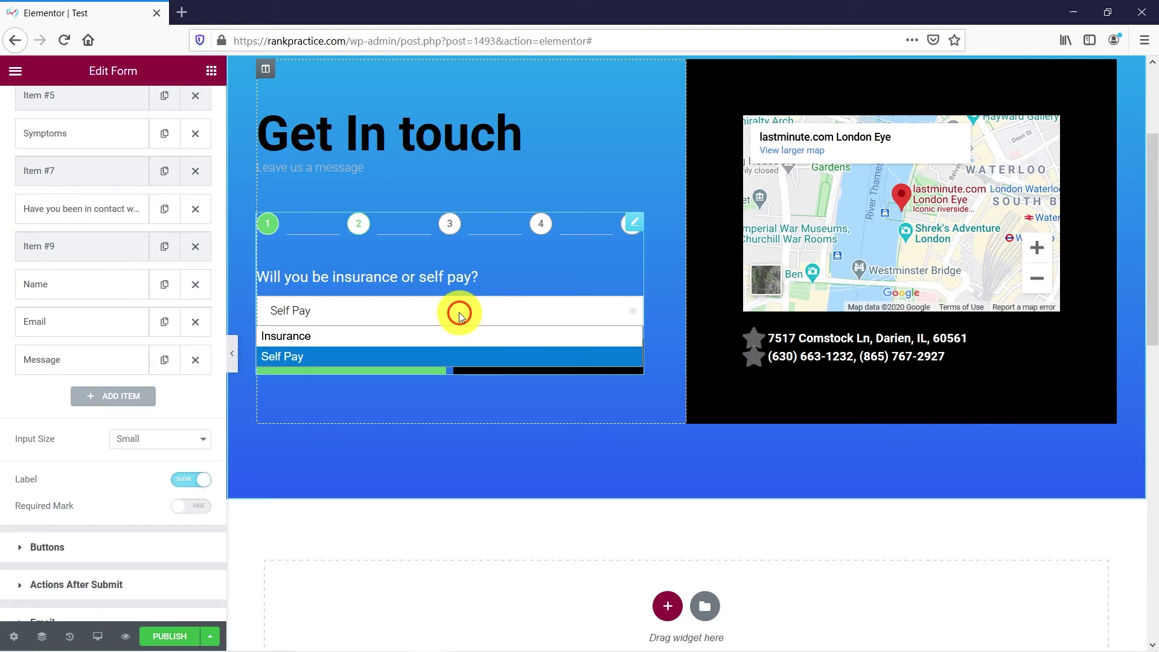
{"action": "left_click", "coordinate": [331, 339]}
{"action": "left_click", "coordinate": [534, 365]}
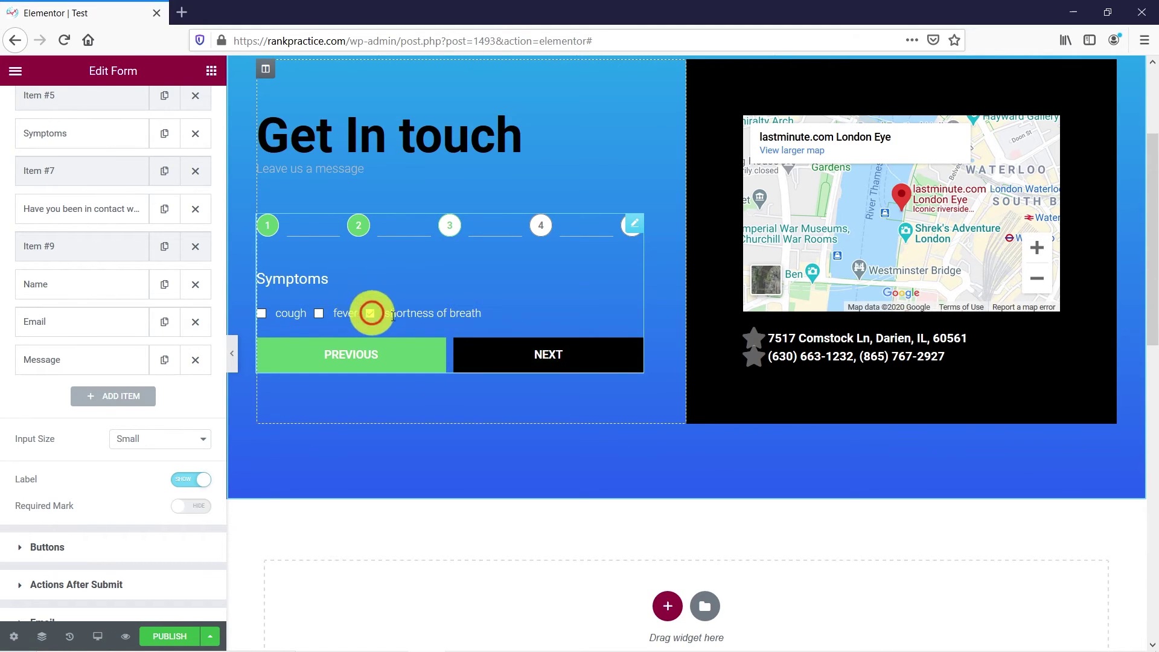
Step: Continue the test with shortness of breath as the symptom and Yes for the Covid-19 contact question, advancing to the last step
{"action": "left_click", "coordinate": [541, 356]}
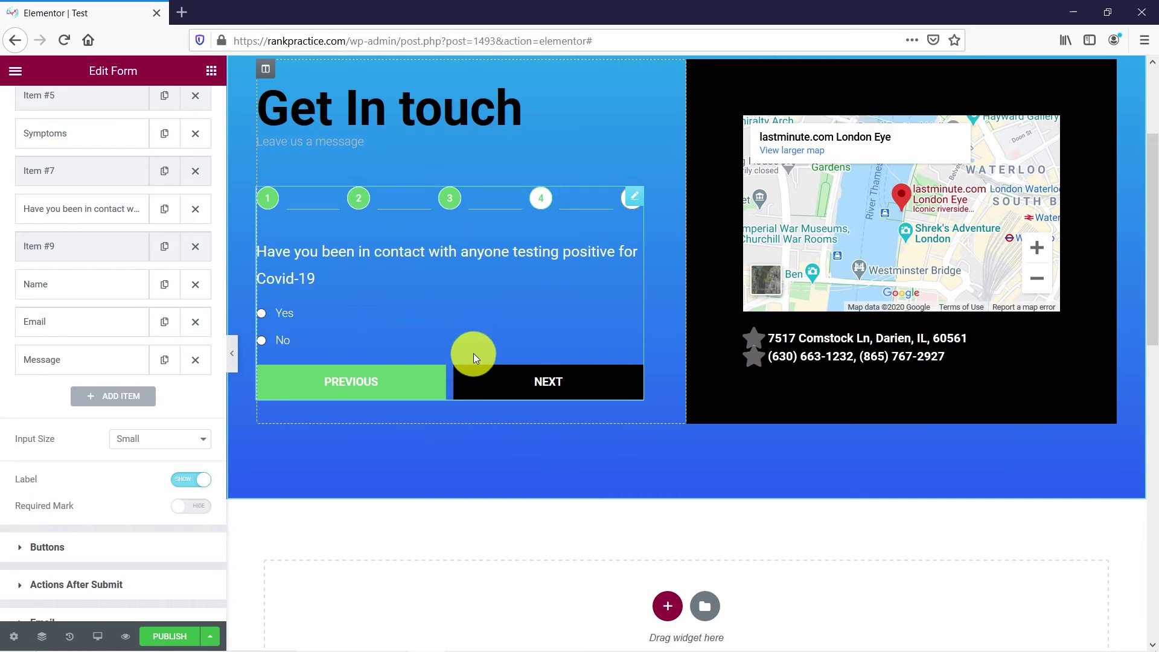
{"action": "left_click", "coordinate": [266, 314]}
{"action": "left_click", "coordinate": [570, 386]}
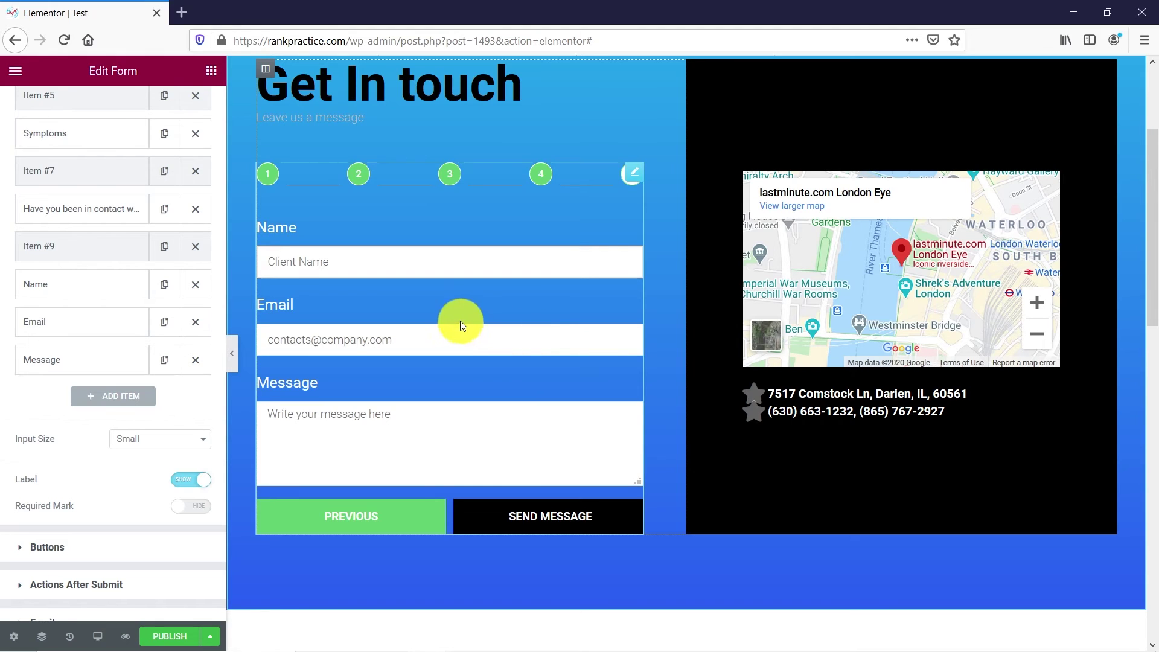
Step: Review the form's actions after submit and the settings of its email notification
{"action": "scroll", "coordinate": [97, 315], "scroll_direction": "down", "scroll_amount": 1}
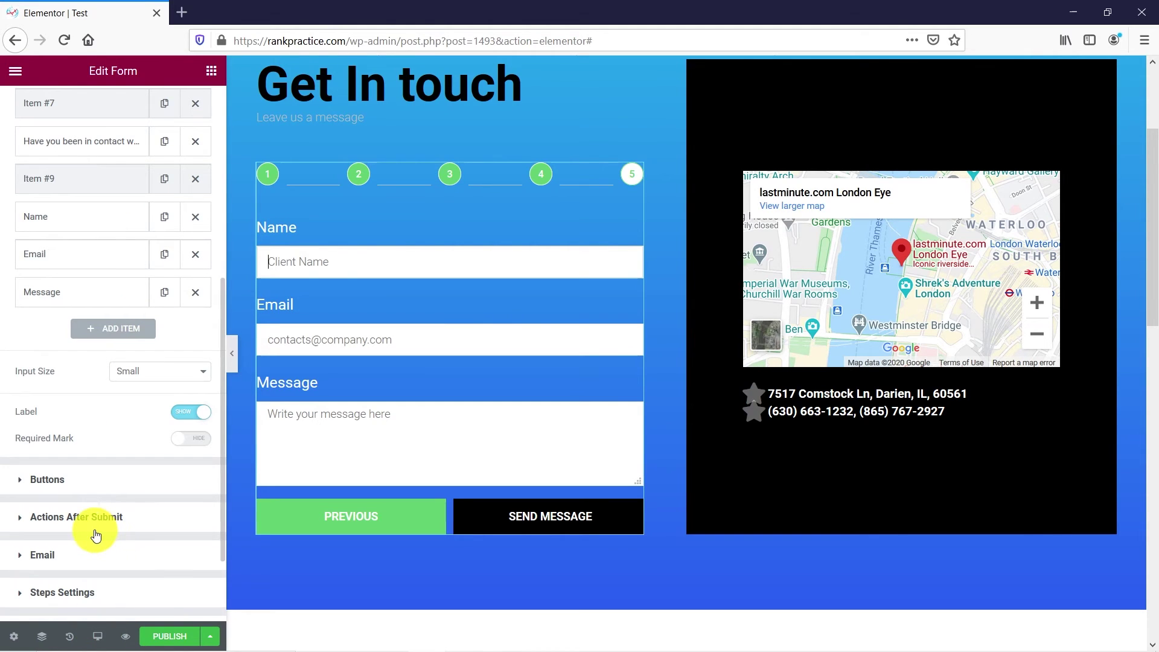
{"action": "scroll", "coordinate": [61, 447], "scroll_direction": "down", "scroll_amount": 1}
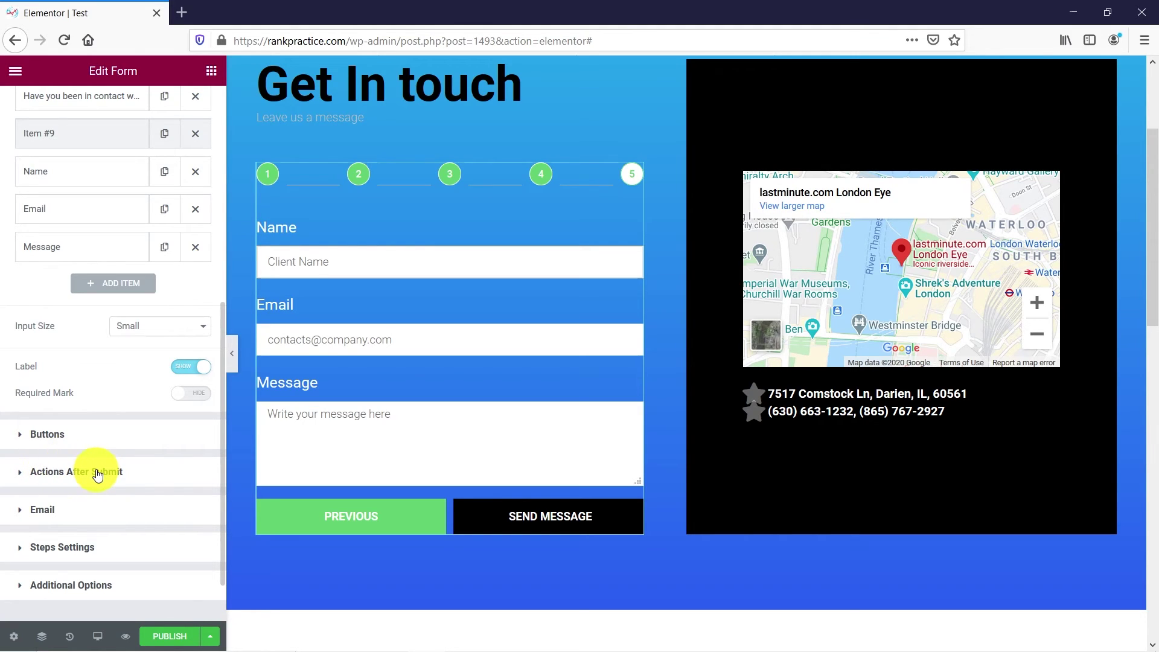
{"action": "left_click", "coordinate": [22, 472]}
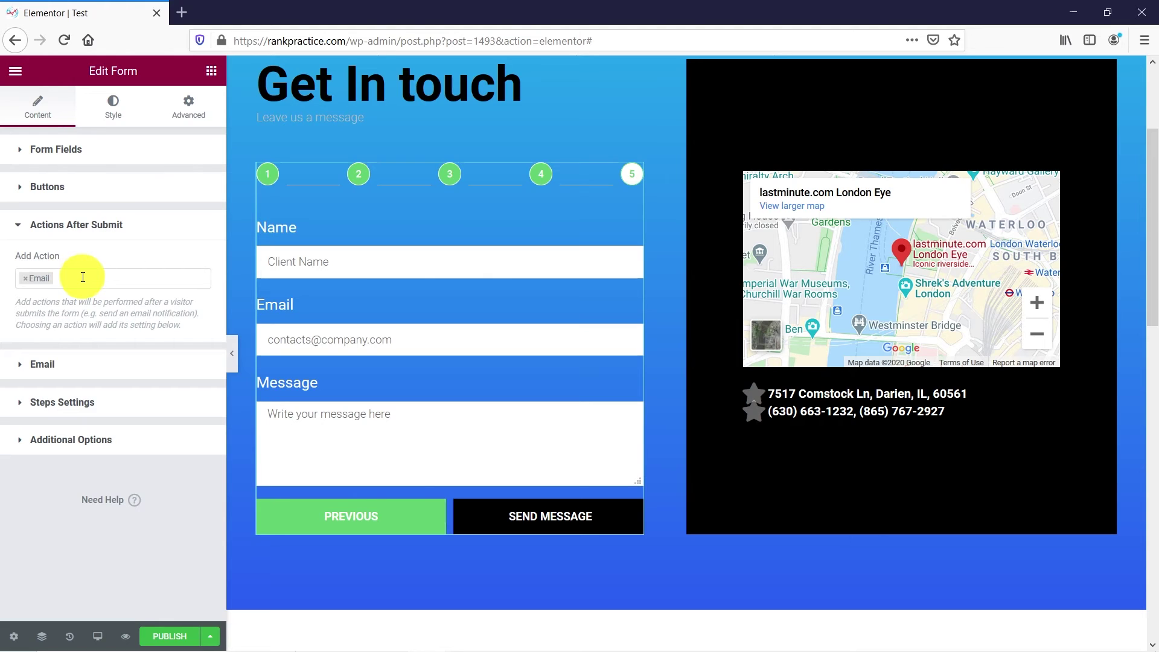
{"action": "left_click", "coordinate": [21, 365]}
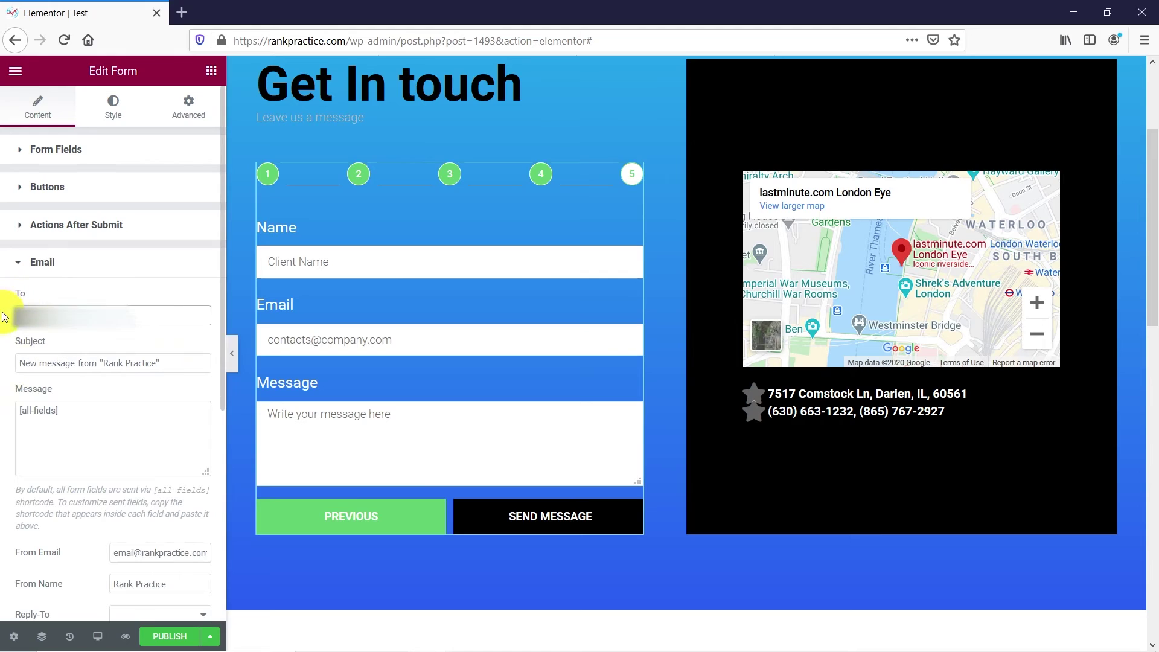
{"action": "left_click", "coordinate": [18, 262]}
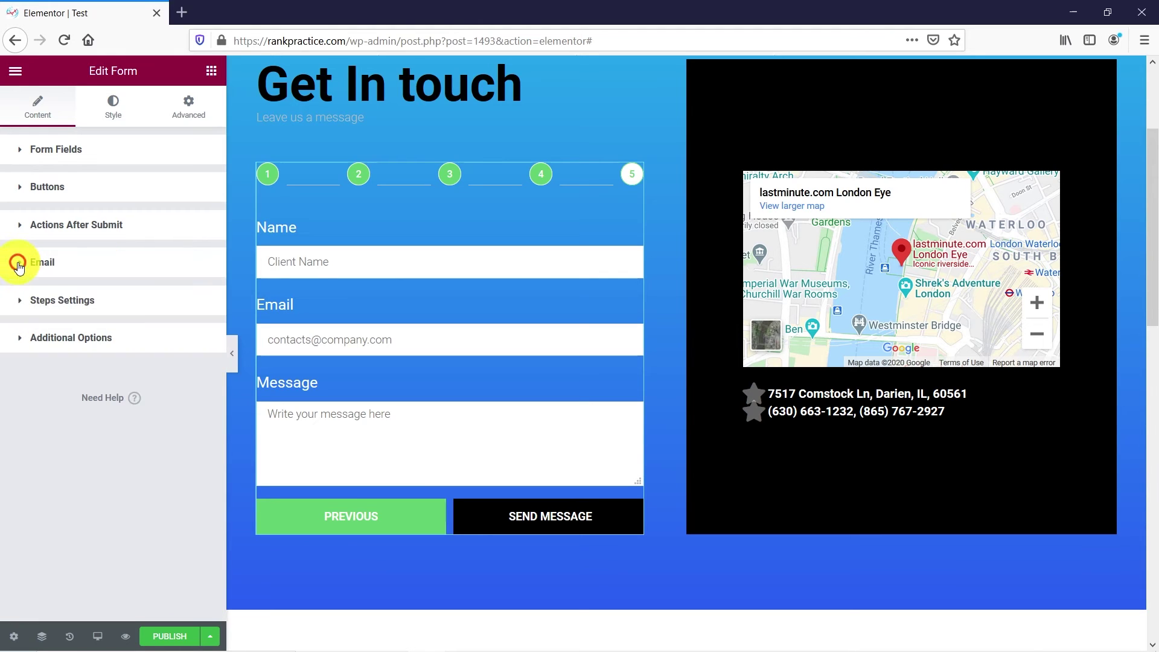
Step: Add Redirect and MailChimp to the form's actions after submit
{"action": "left_click", "coordinate": [21, 230]}
{"action": "left_click", "coordinate": [85, 278]}
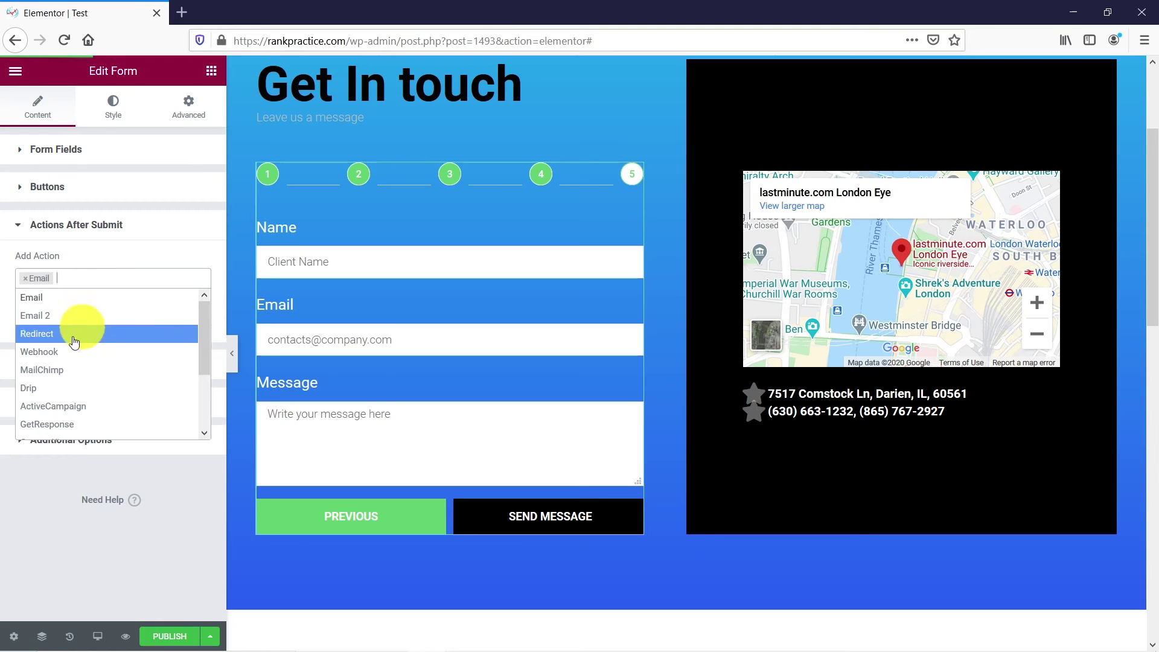
{"action": "left_click", "coordinate": [51, 334]}
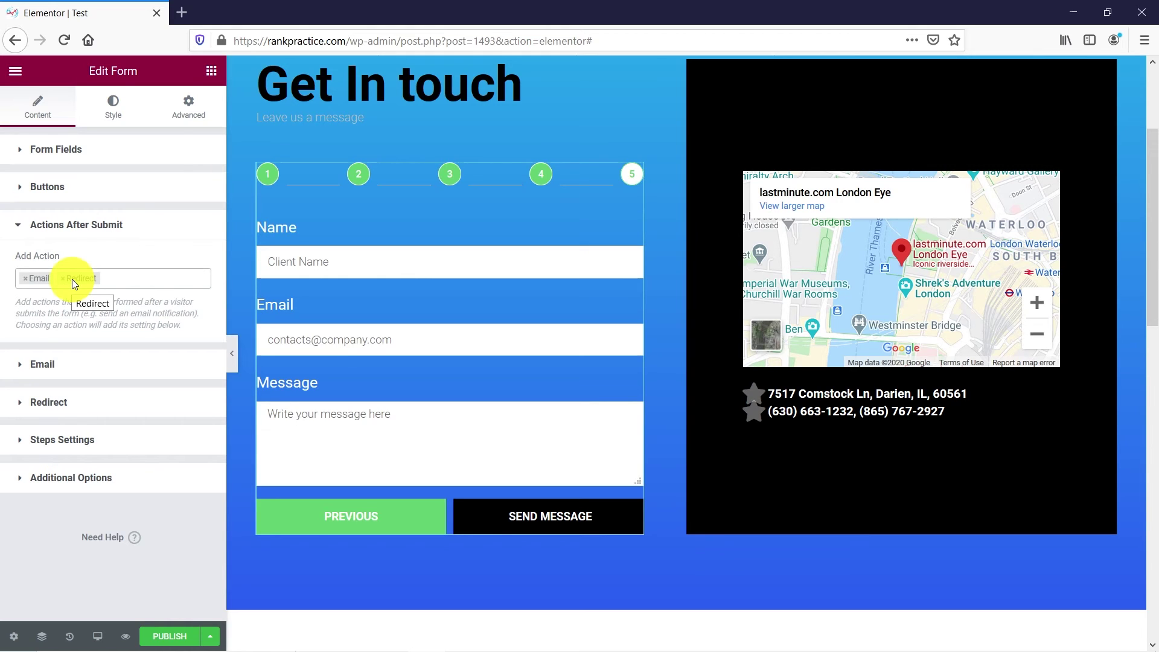
{"action": "left_click", "coordinate": [129, 277]}
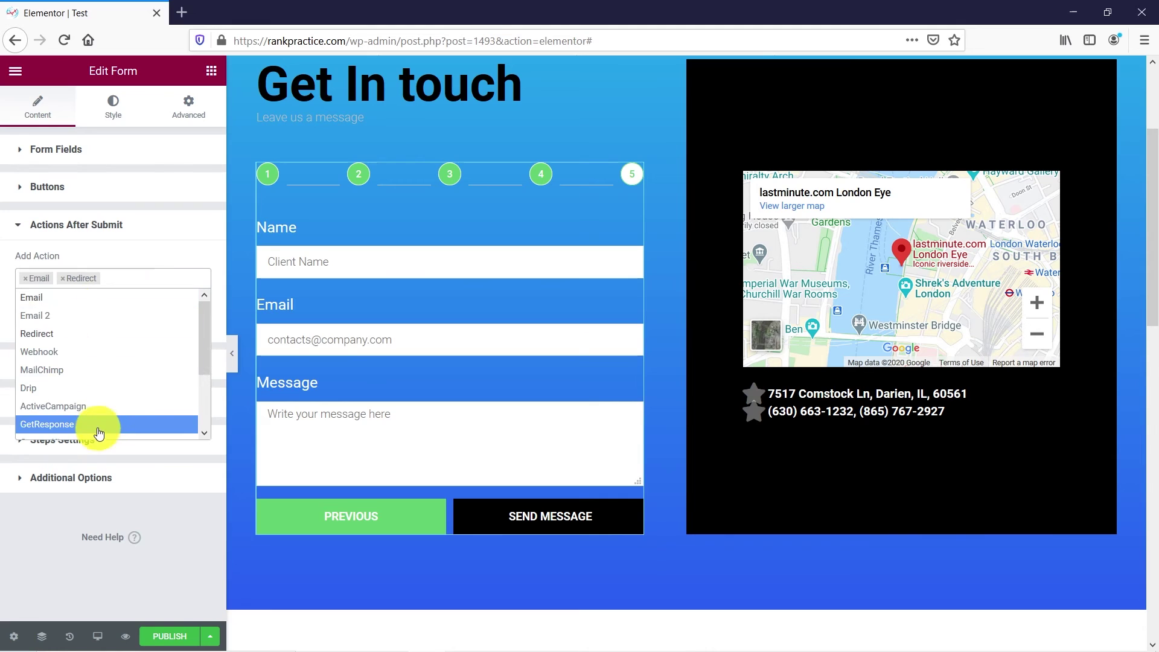
{"action": "left_click", "coordinate": [56, 379]}
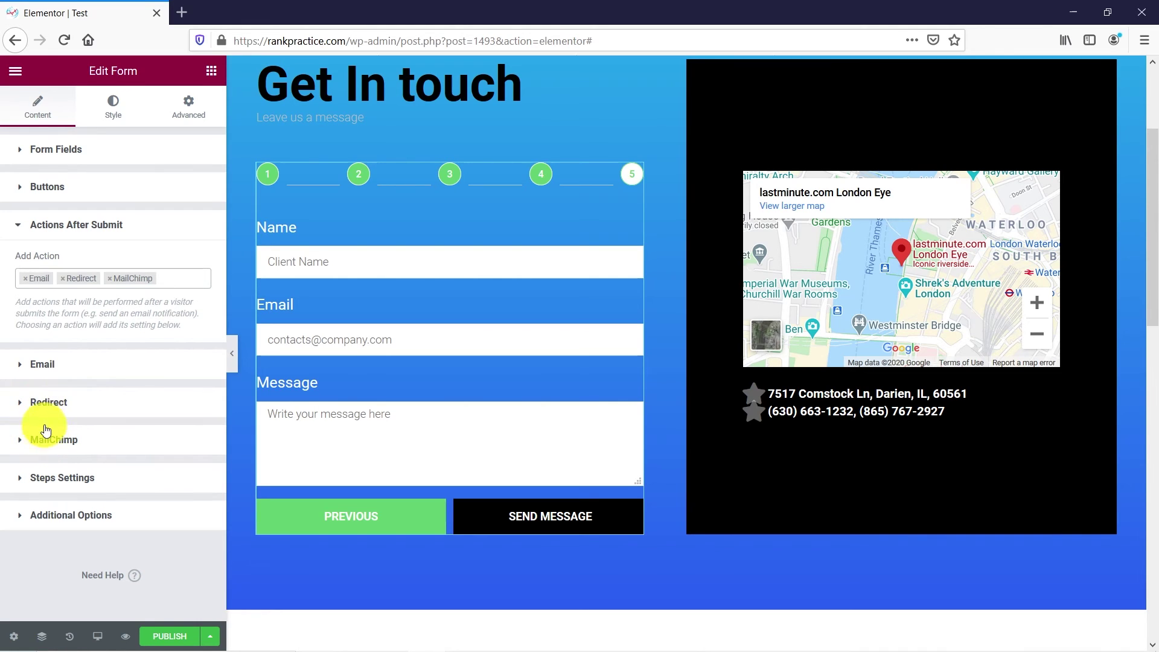
{"action": "left_click", "coordinate": [22, 402]}
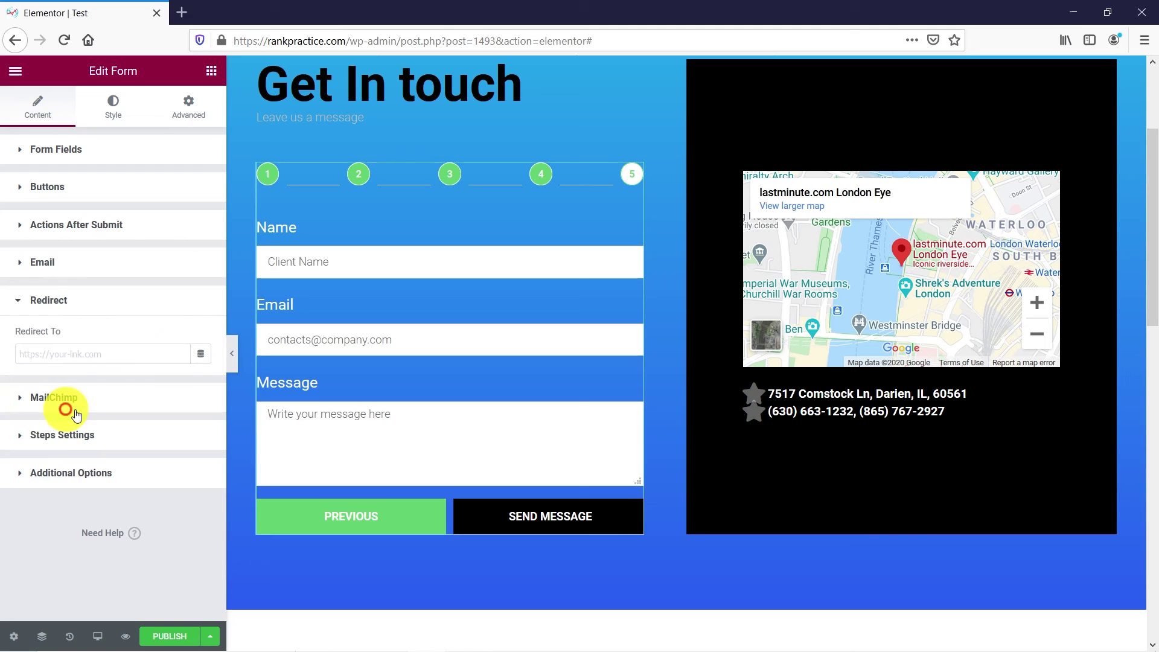
{"action": "left_click", "coordinate": [100, 355]}
{"action": "type", "text": "http"}
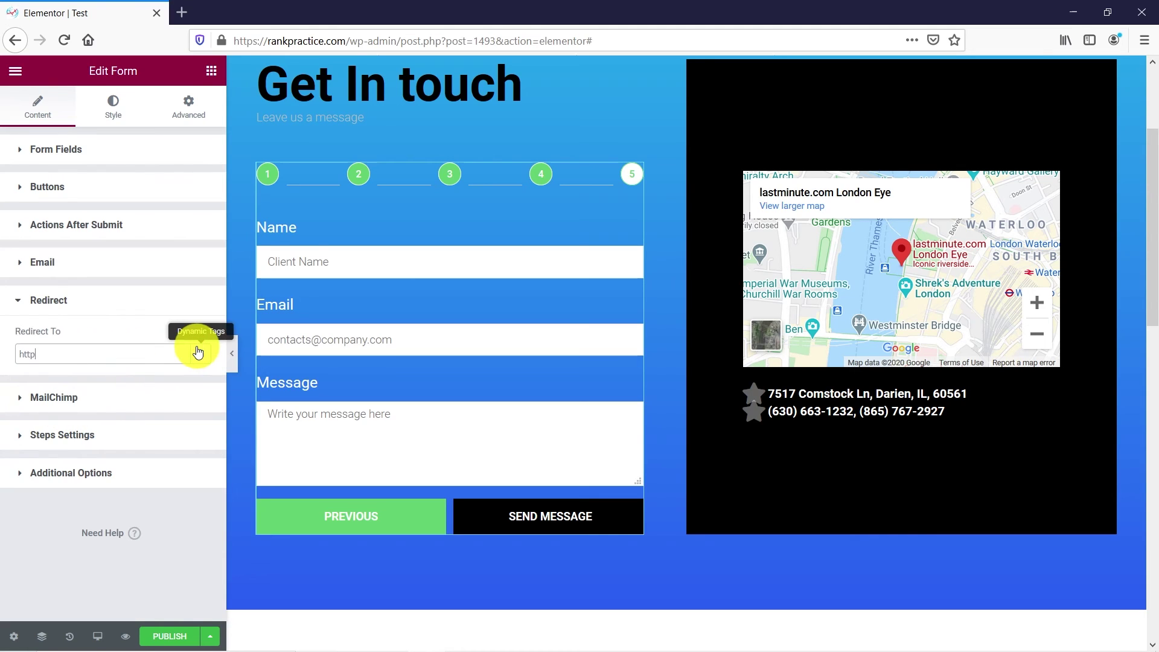
{"action": "type", "text": "s://rankpractice.com/thank-you"}
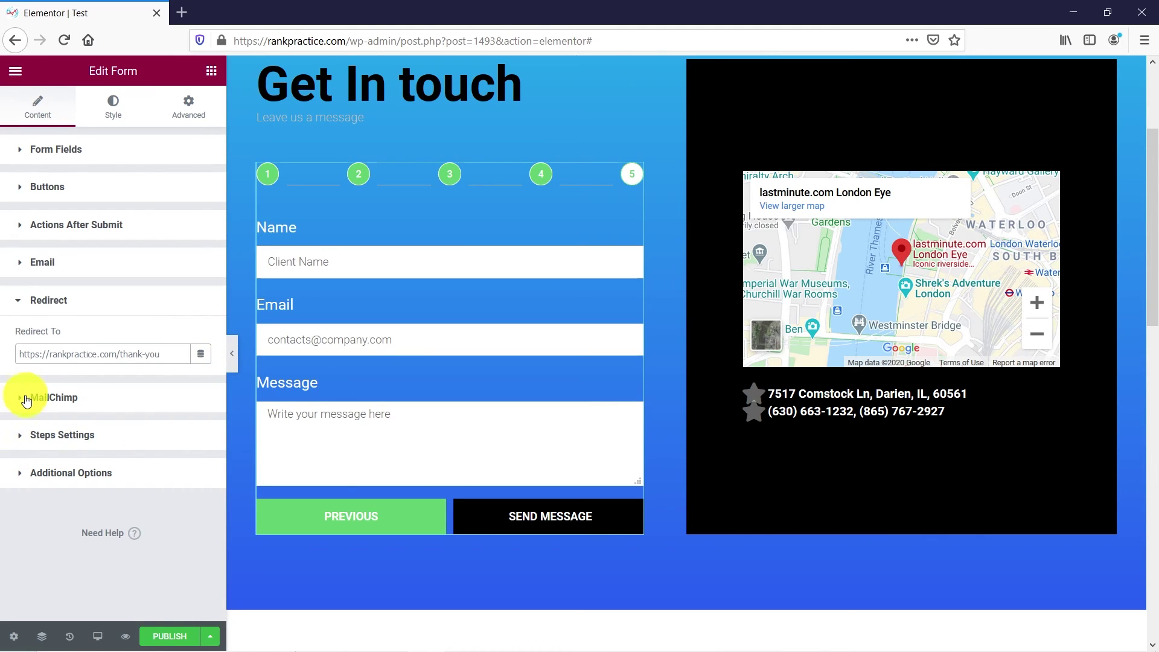
{"action": "left_click", "coordinate": [162, 637]}
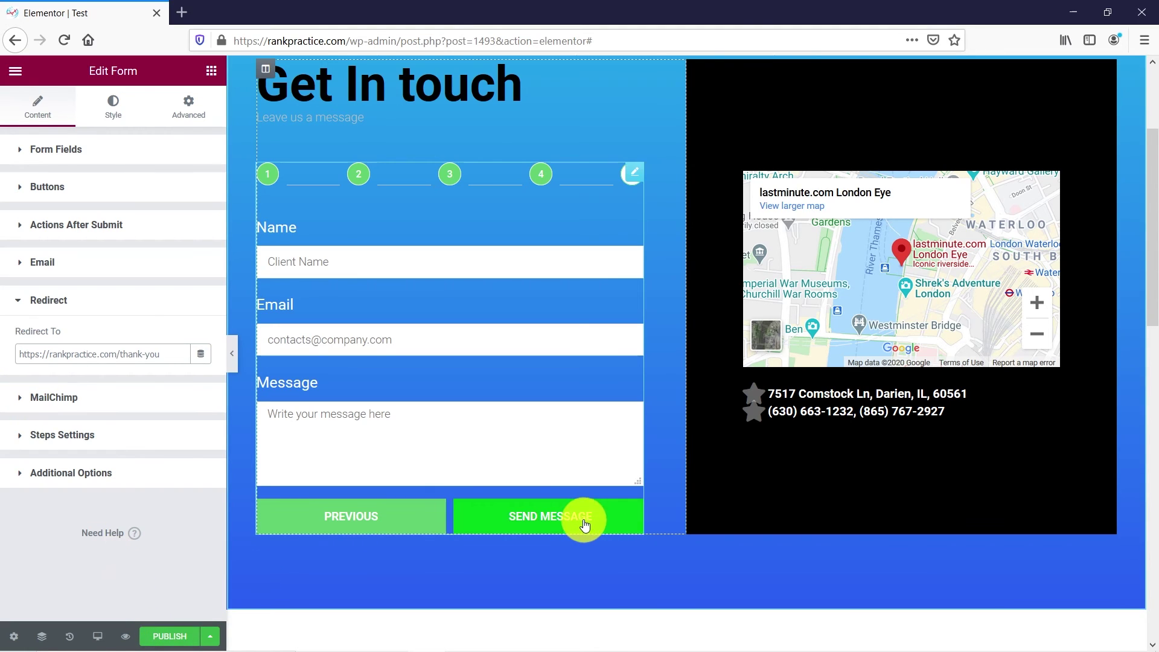
{"action": "left_click", "coordinate": [155, 357]}
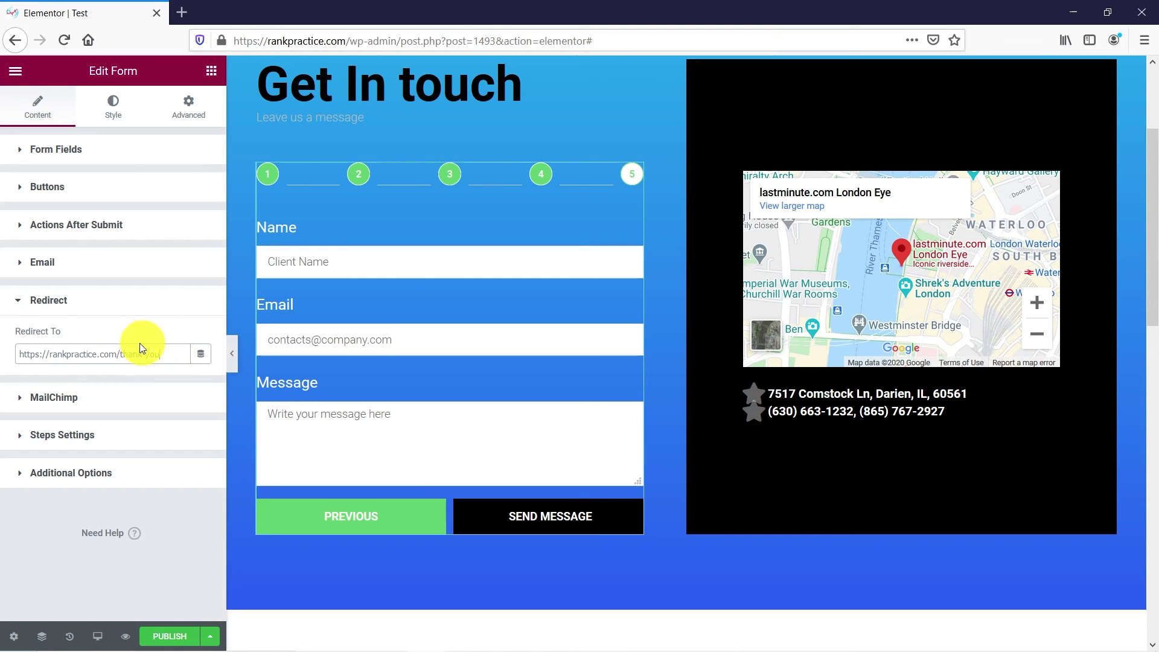
Step: Examine the MailChimp action's settings, including the field for a custom API key
{"action": "left_click", "coordinate": [114, 396]}
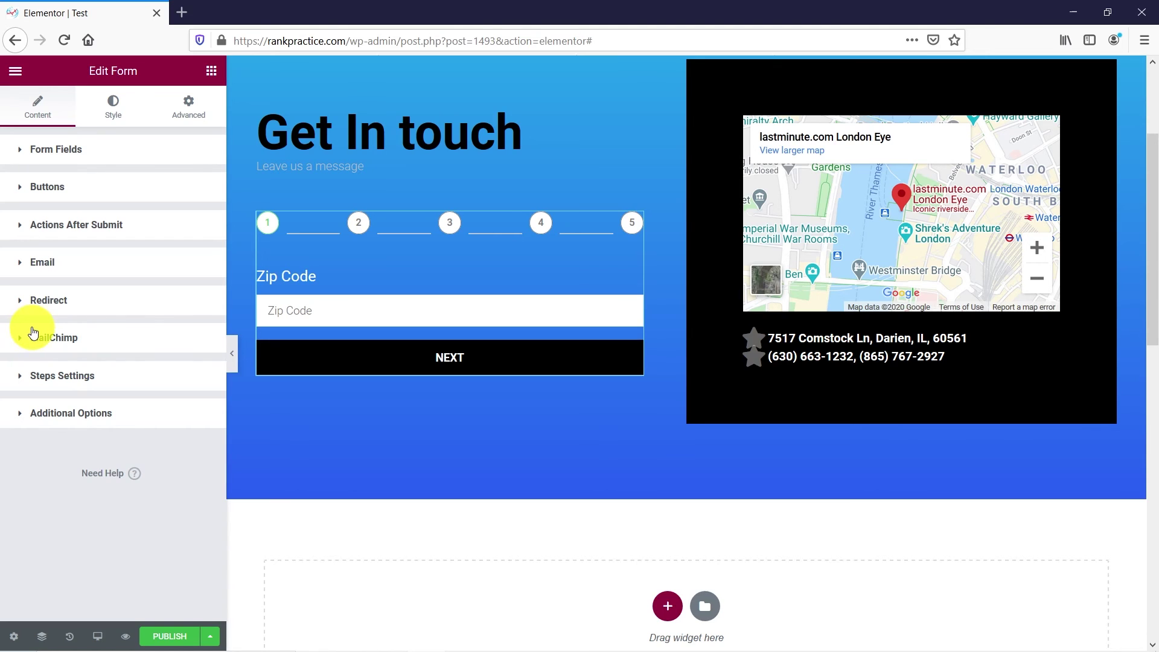
{"action": "left_click", "coordinate": [23, 340]}
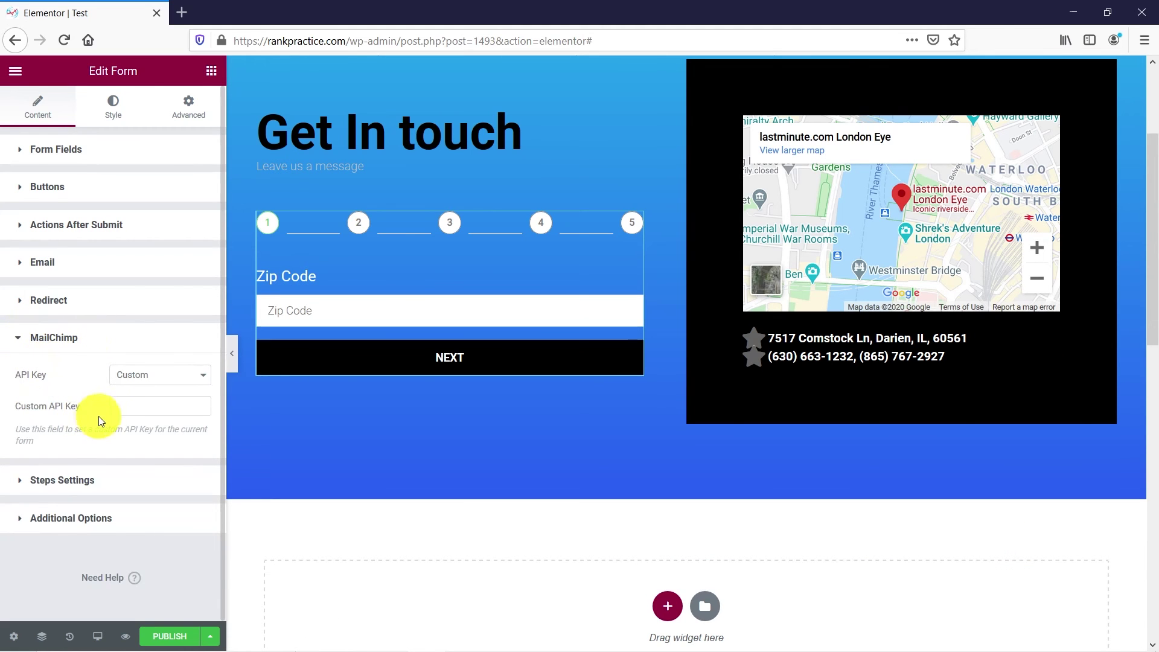
{"action": "left_click", "coordinate": [117, 406]}
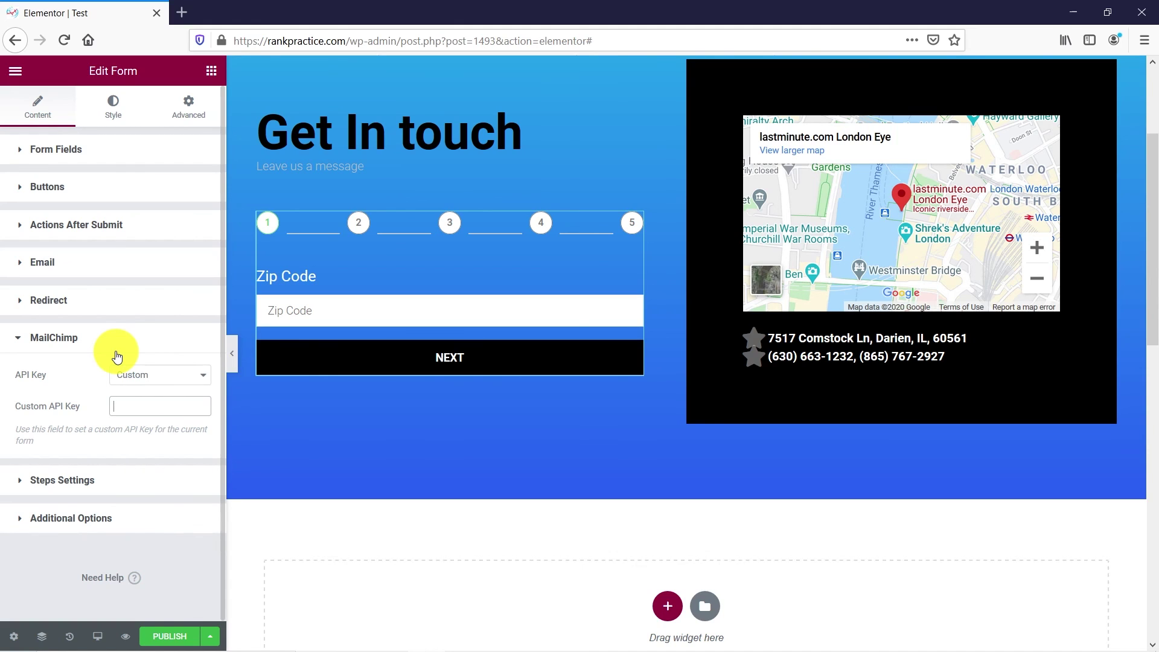
Step: Recheck the form's field list and its actions after submit, and publish the page
{"action": "left_click", "coordinate": [19, 151]}
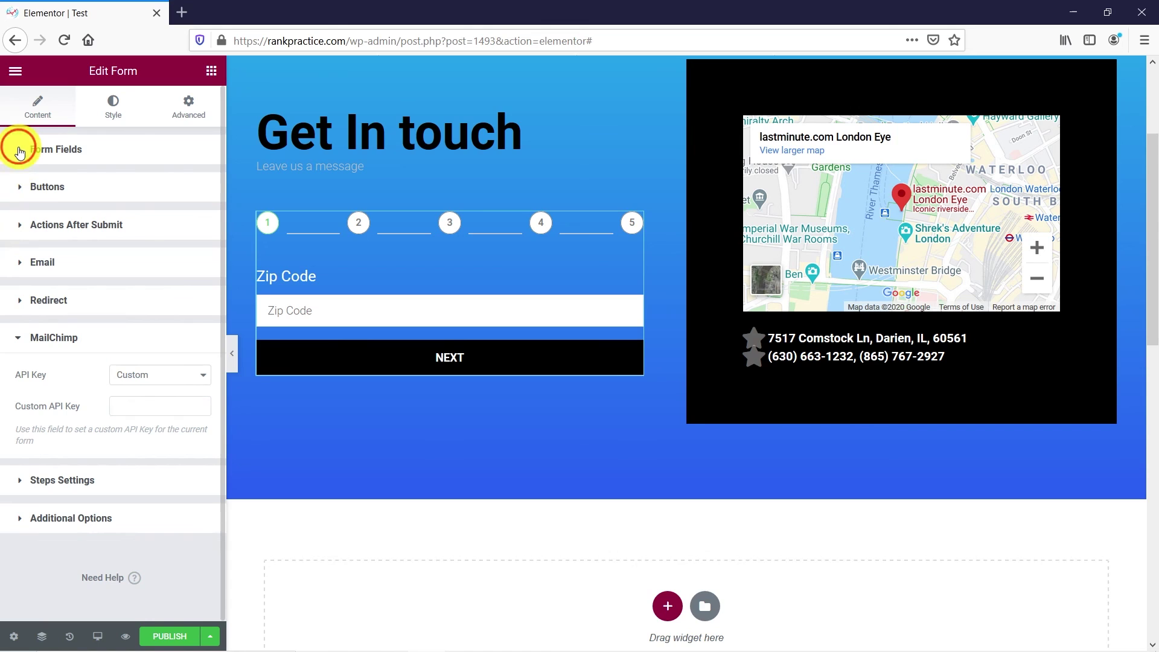
{"action": "left_click", "coordinate": [21, 153]}
{"action": "left_click", "coordinate": [23, 154]}
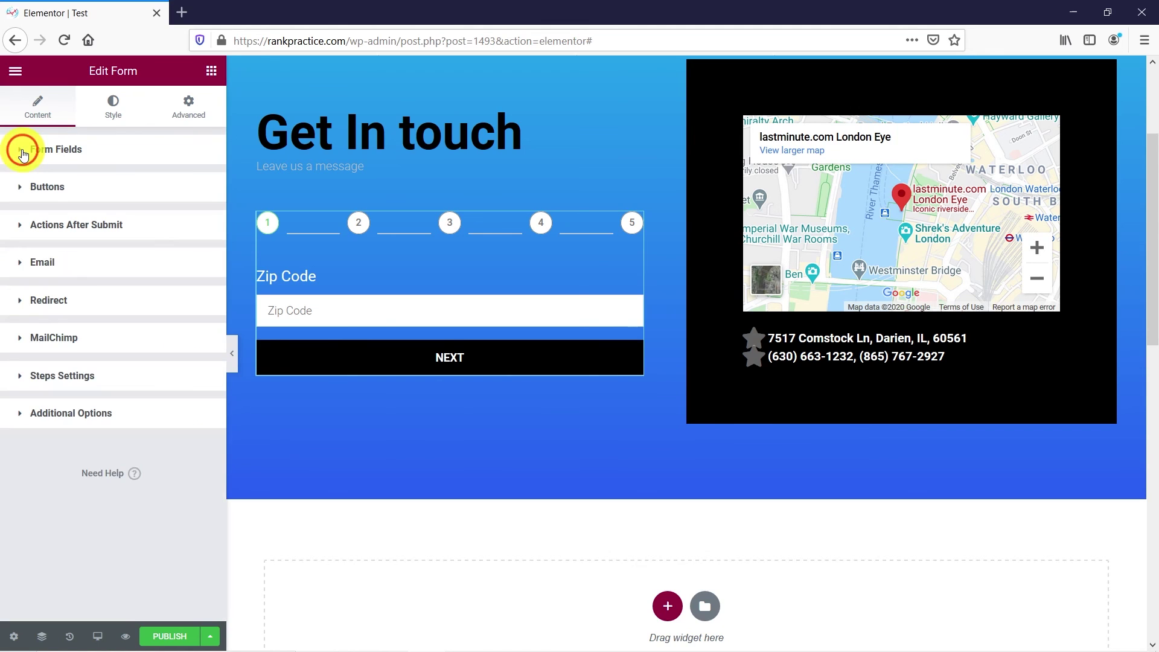
{"action": "left_click", "coordinate": [23, 154]}
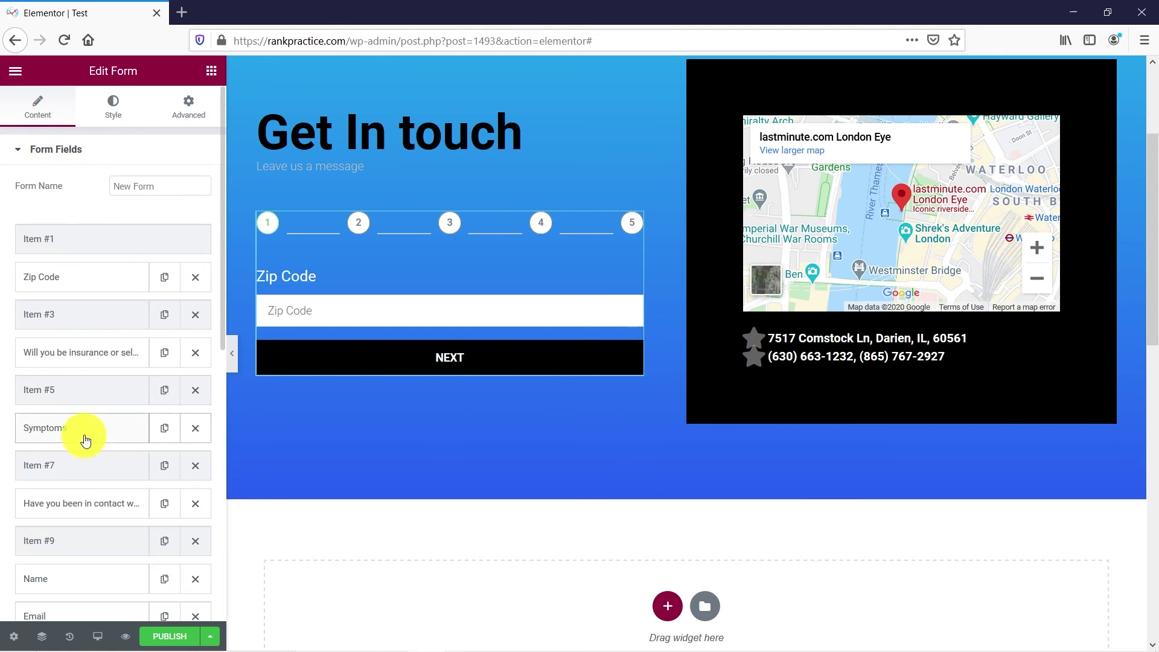
{"action": "scroll", "coordinate": [84, 440], "scroll_direction": "down", "scroll_amount": 5}
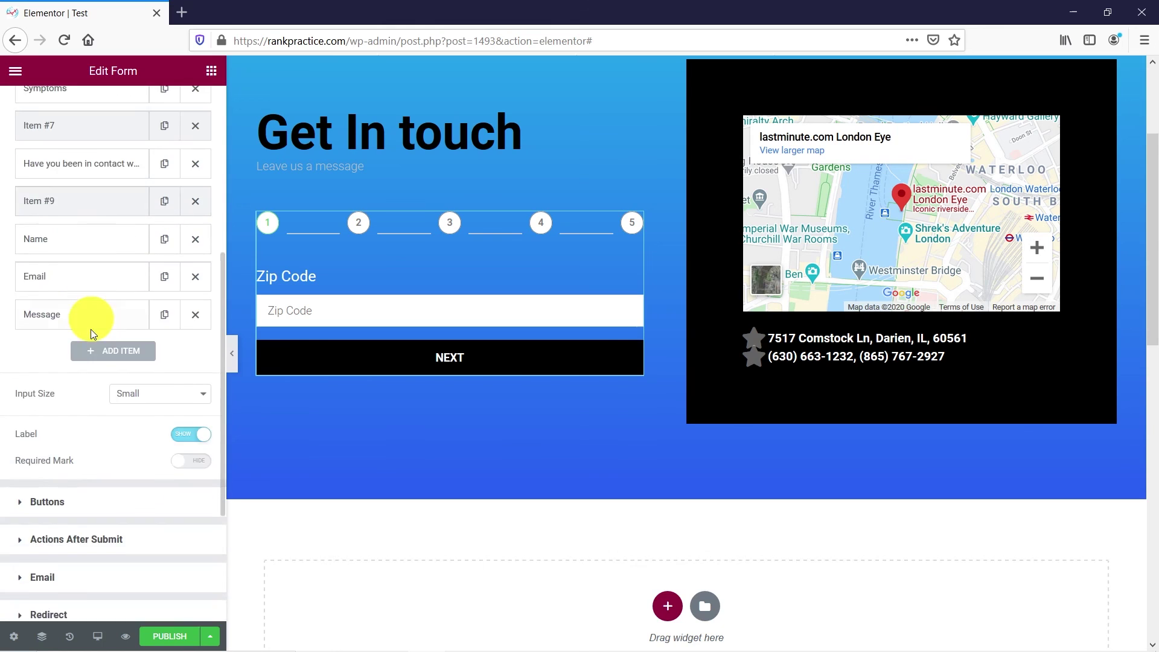
{"action": "scroll", "coordinate": [92, 334], "scroll_direction": "down", "scroll_amount": 4}
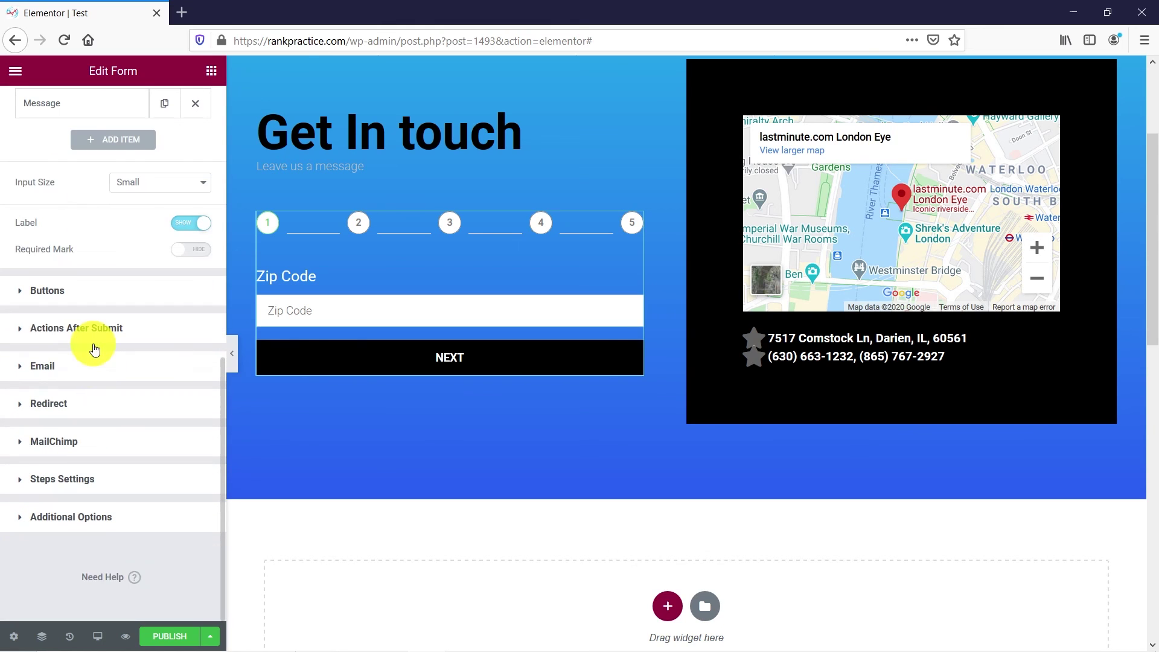
{"action": "left_click", "coordinate": [20, 329]}
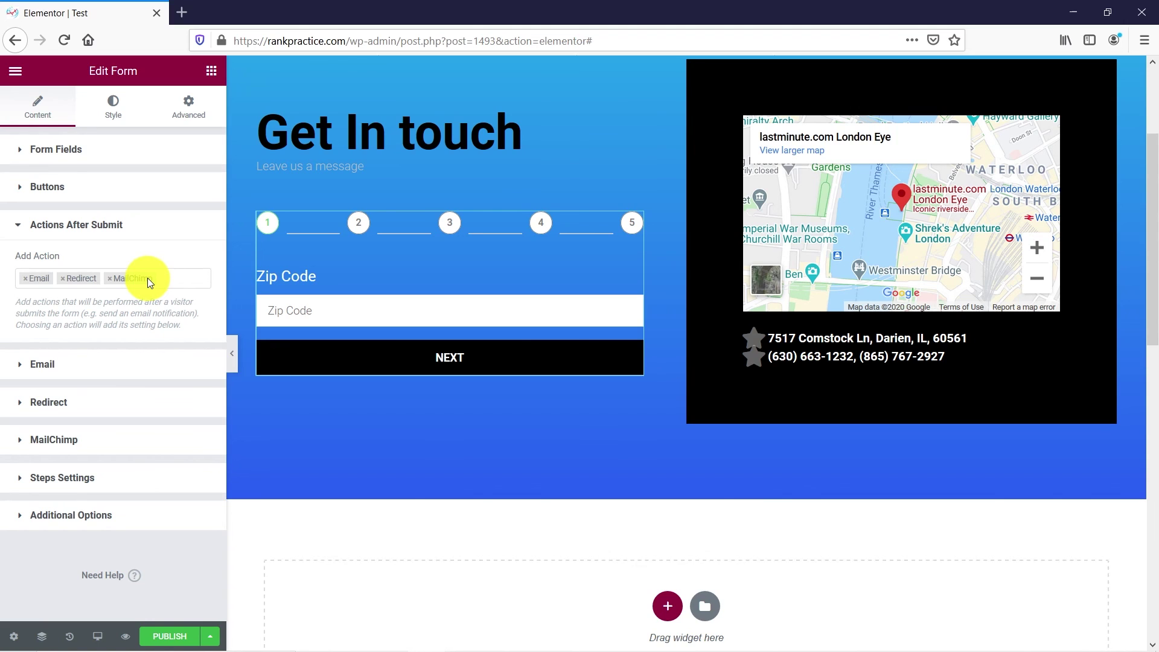
{"action": "left_click", "coordinate": [169, 631]}
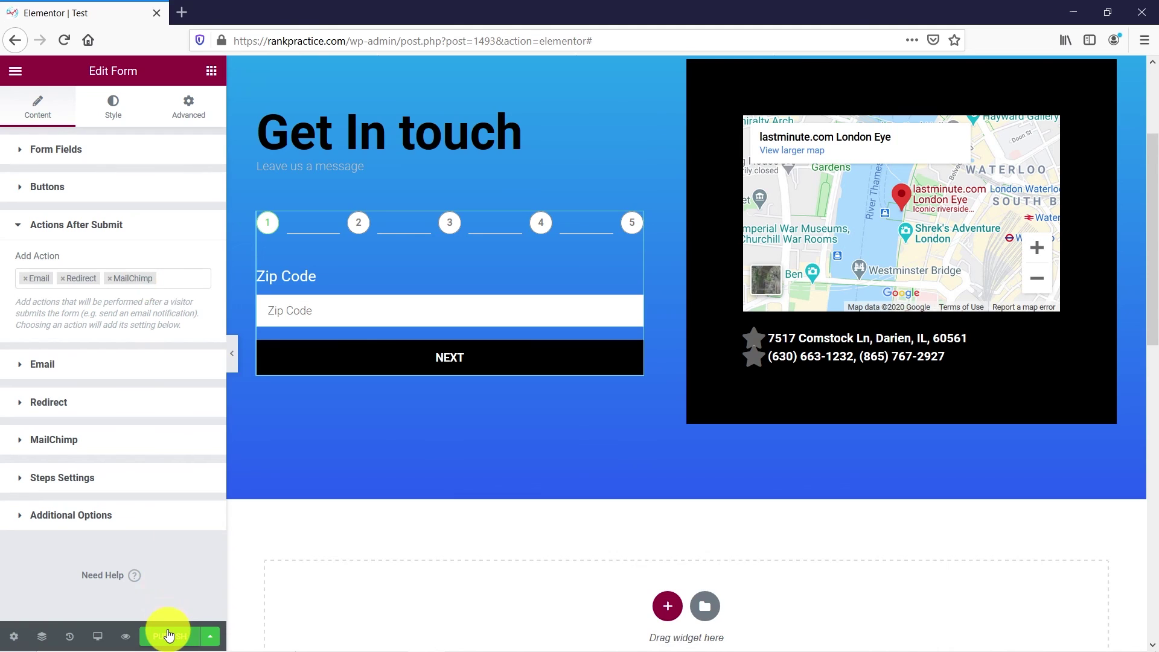